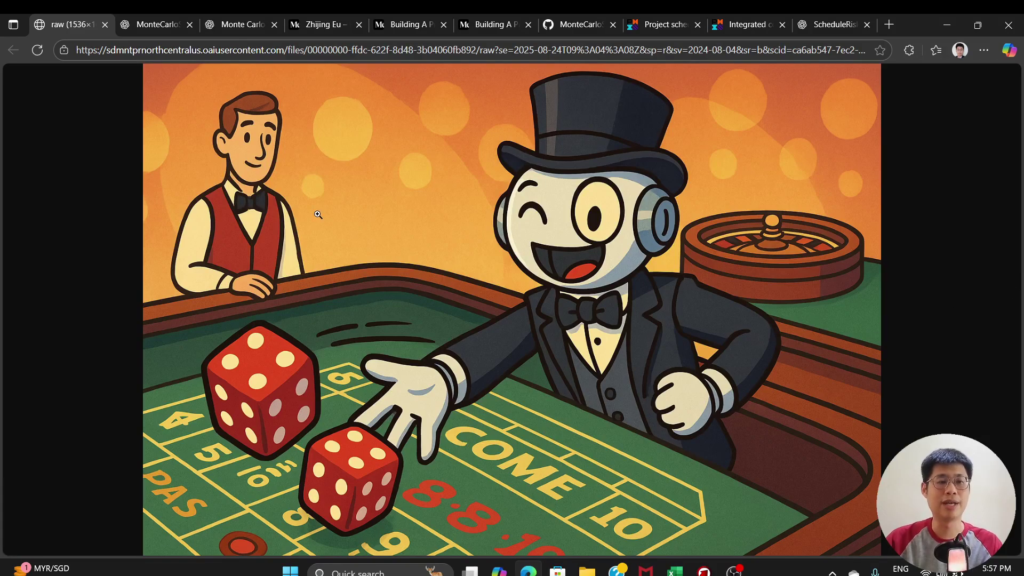
Step: Switch to the MonteCarloSimulations tab showing ChatGPT's Holiday Budget report (mean 3,804.29 USD)
left_click(148, 21)
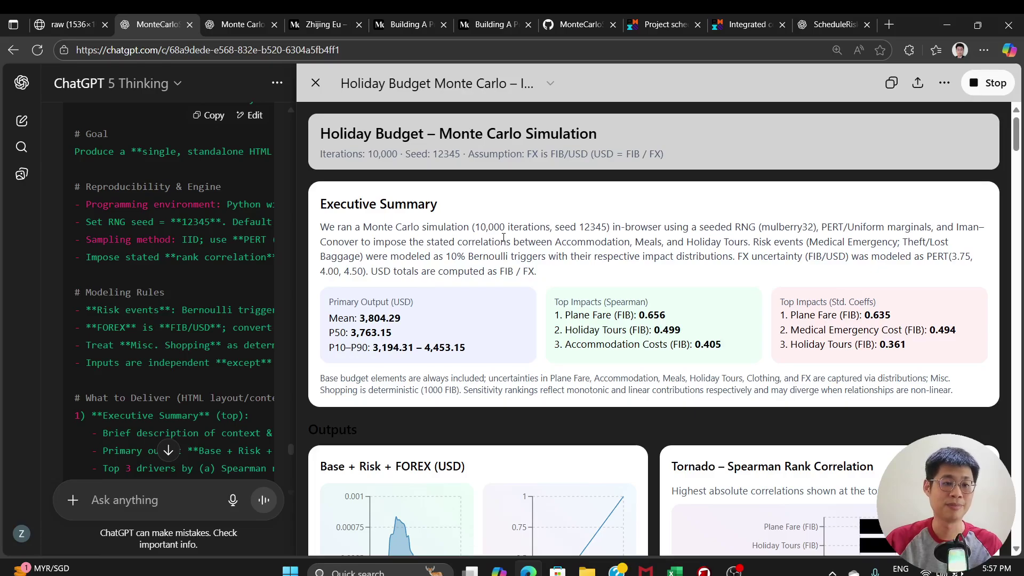
Step: Switch to the Medium author profile listing the author's data articles
left_click(296, 20)
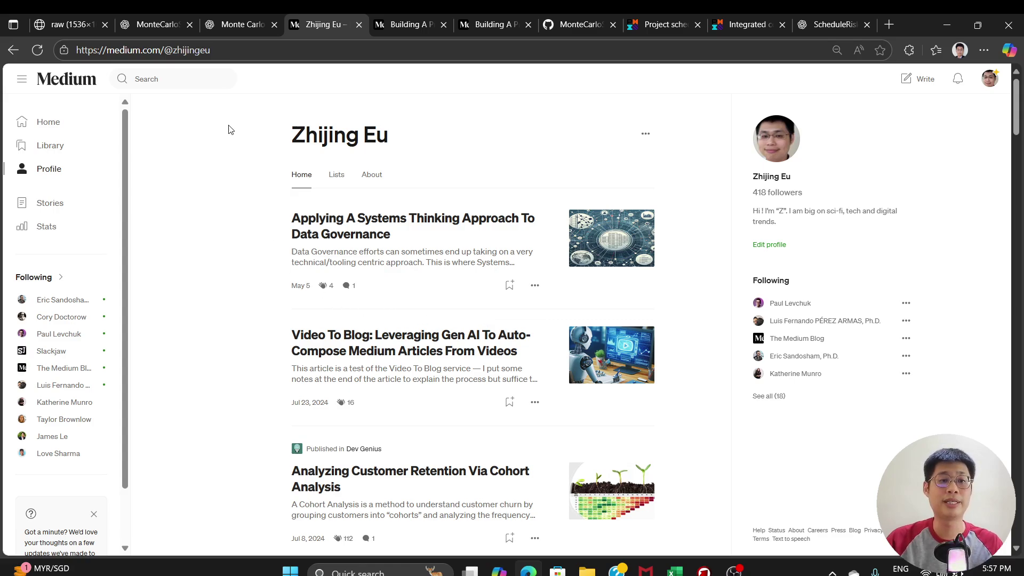
Step: View the Monte Carlo key concepts chat, then scroll the Medium profile's articles down to 2021
left_click(228, 24)
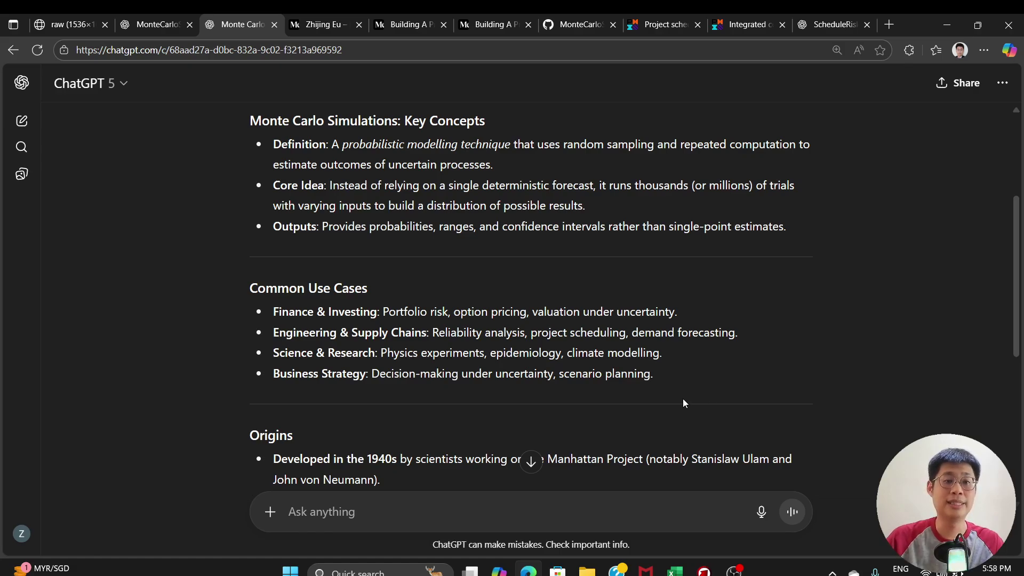
left_click(307, 24)
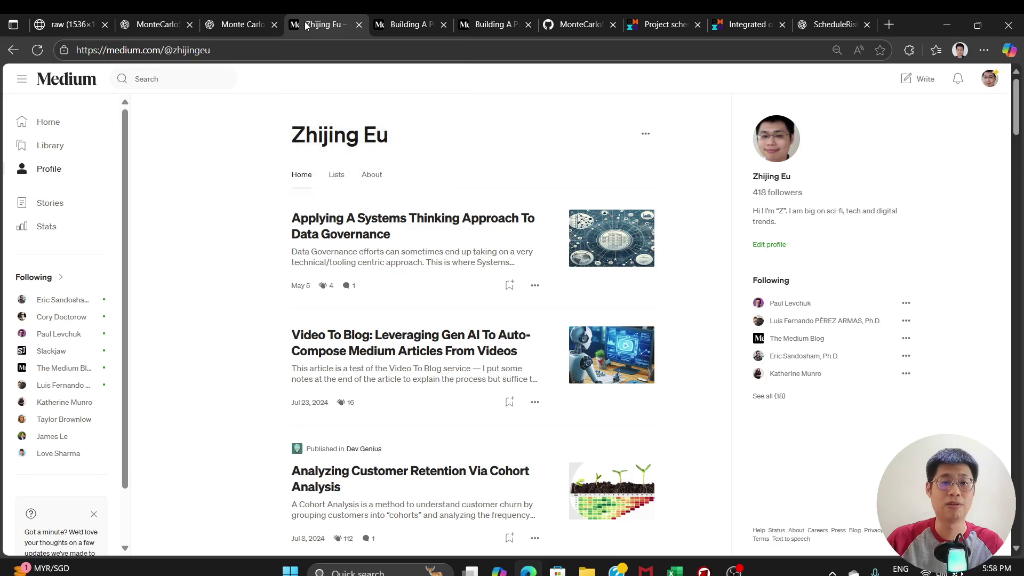
scroll(541, 403, "down", 15)
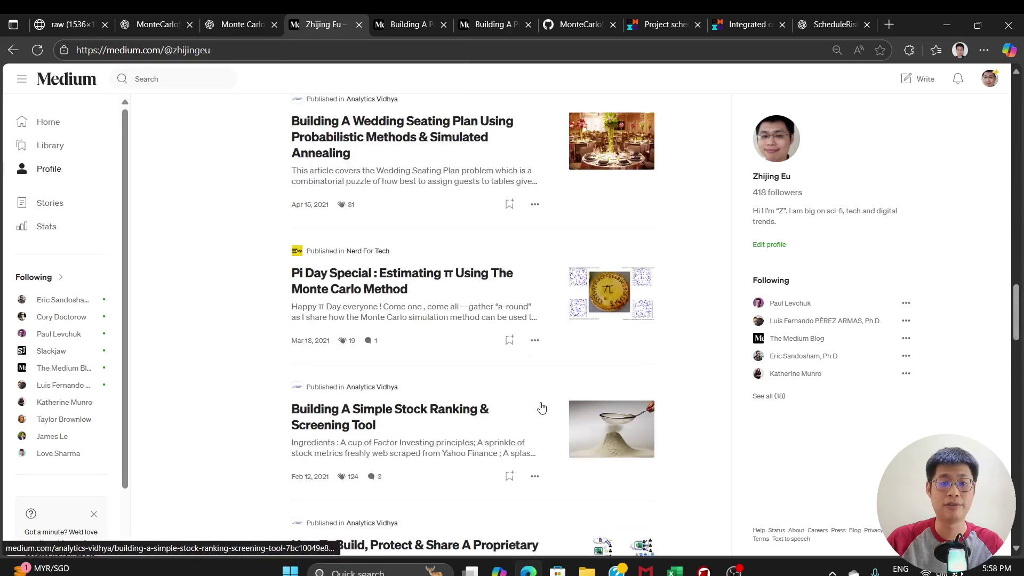
scroll(542, 408, "down", 6)
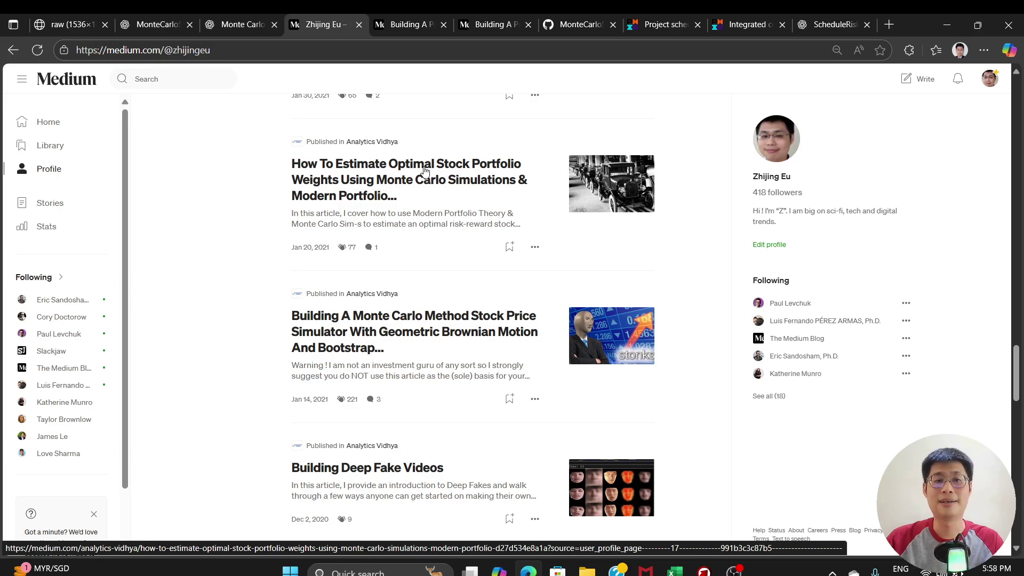
Step: Open the 'Building A Probabilistic Risk Estimate Using Monte Carlo Simulations' article and scroll to its outline
left_click(405, 23)
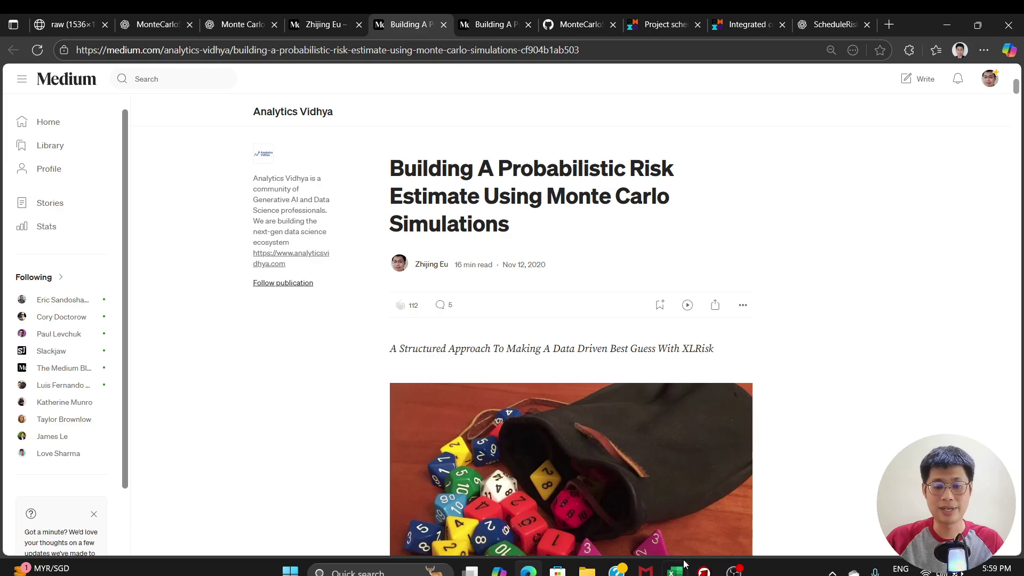
mouse_move(673, 571)
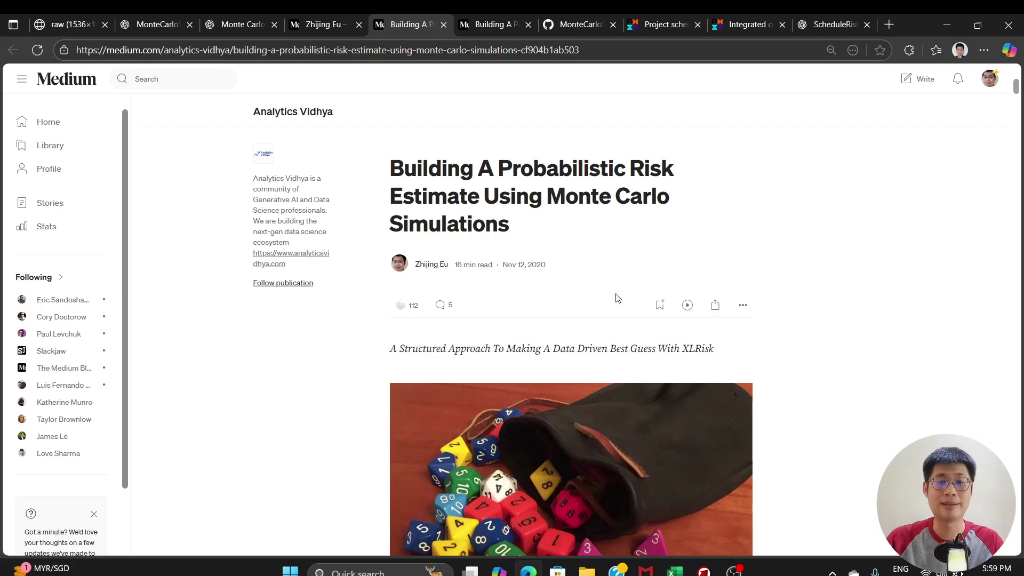
scroll(687, 375, "down", 5)
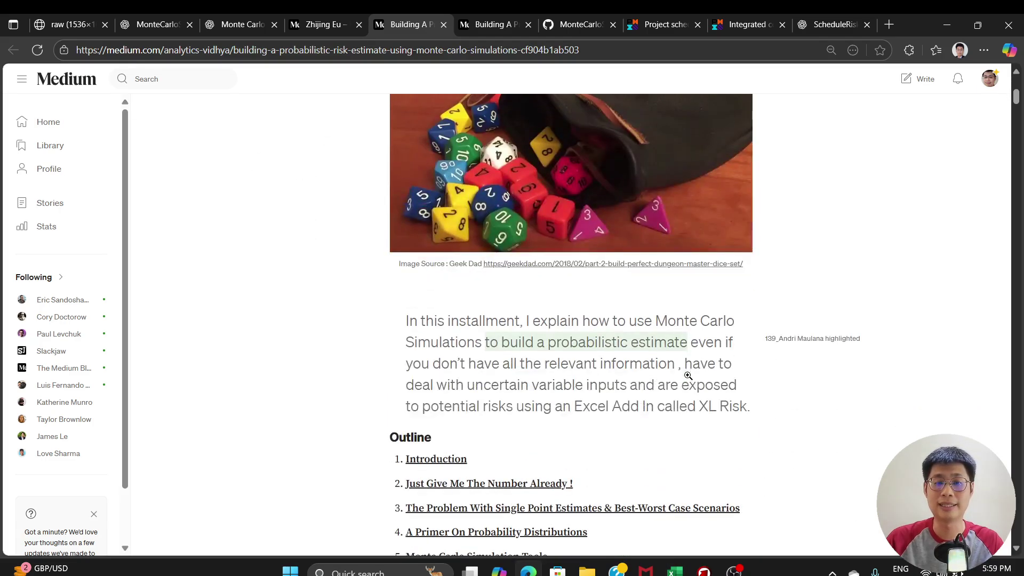
scroll(688, 376, "down", 3)
scroll(690, 380, "down", 2)
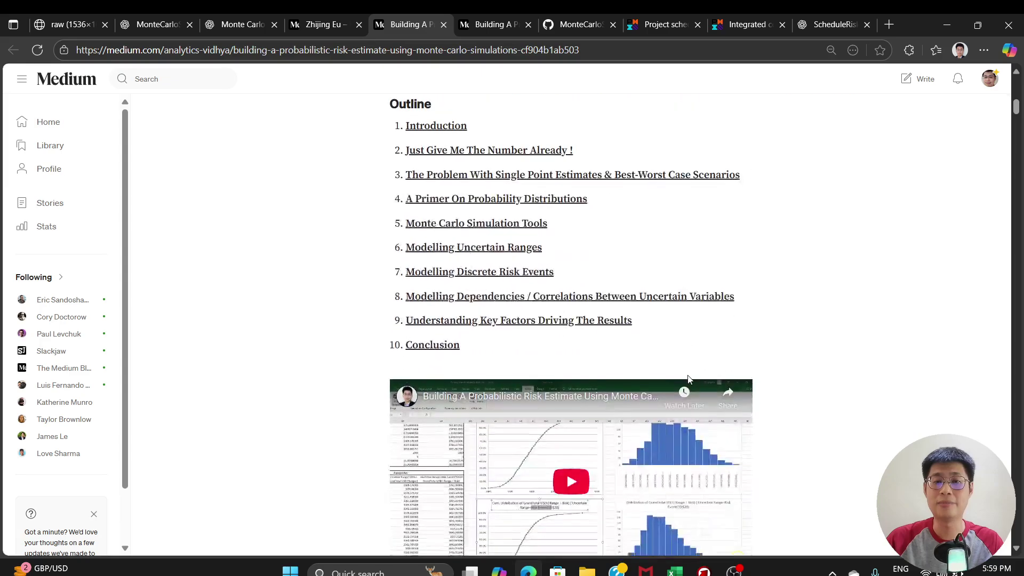
scroll(690, 379, "up", 2)
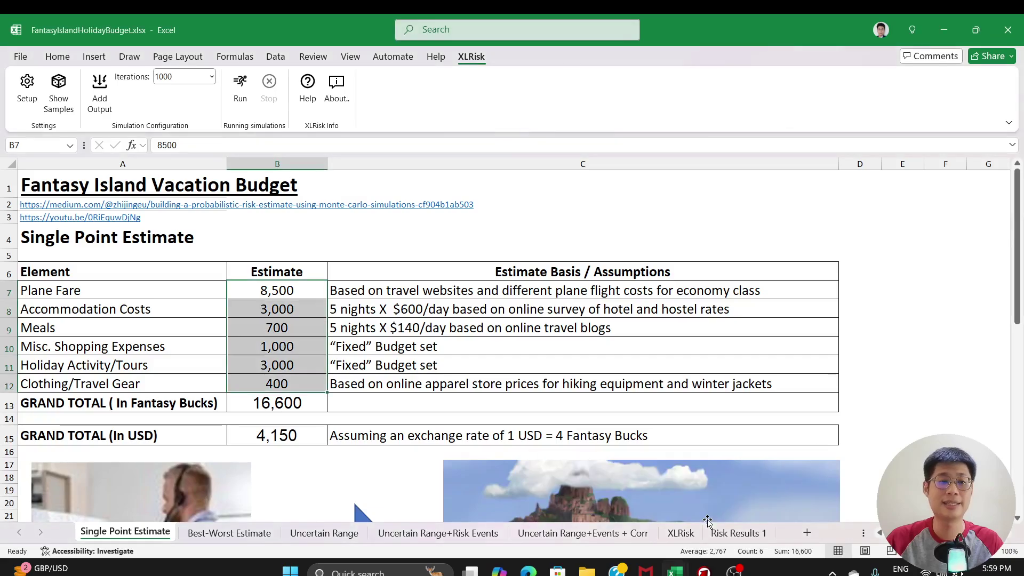
Step: Bring FantasyIslandHolidayBudget forward and select the single-point estimates in B7:B12
left_click(708, 520)
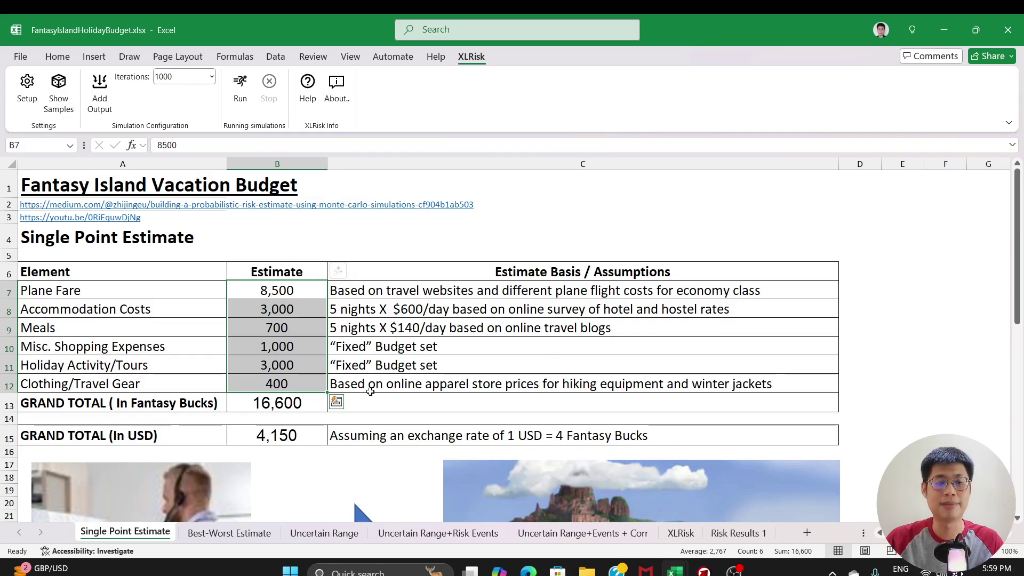
left_click_drag(277, 291, 288, 382)
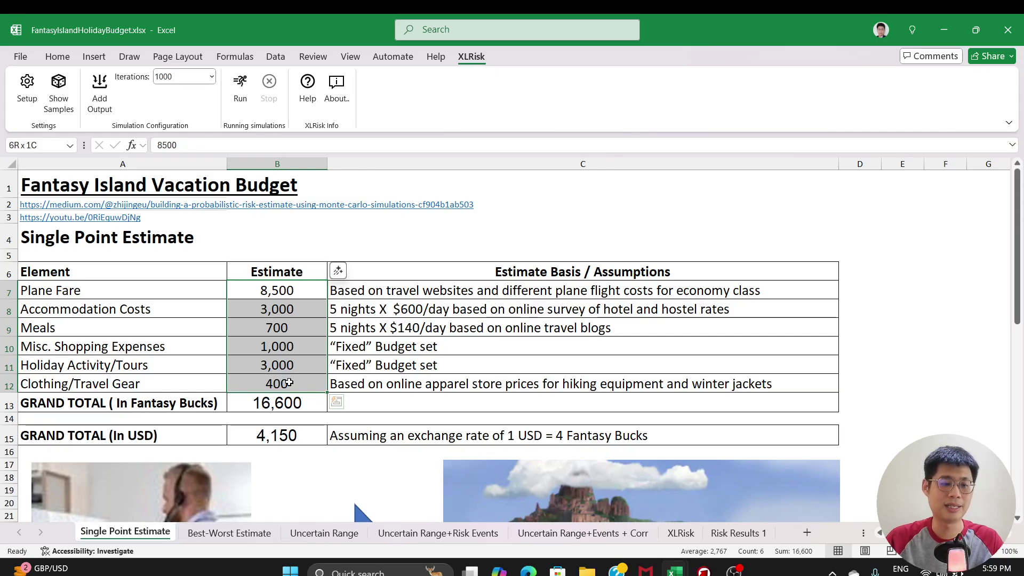
left_click_drag(277, 291, 295, 382)
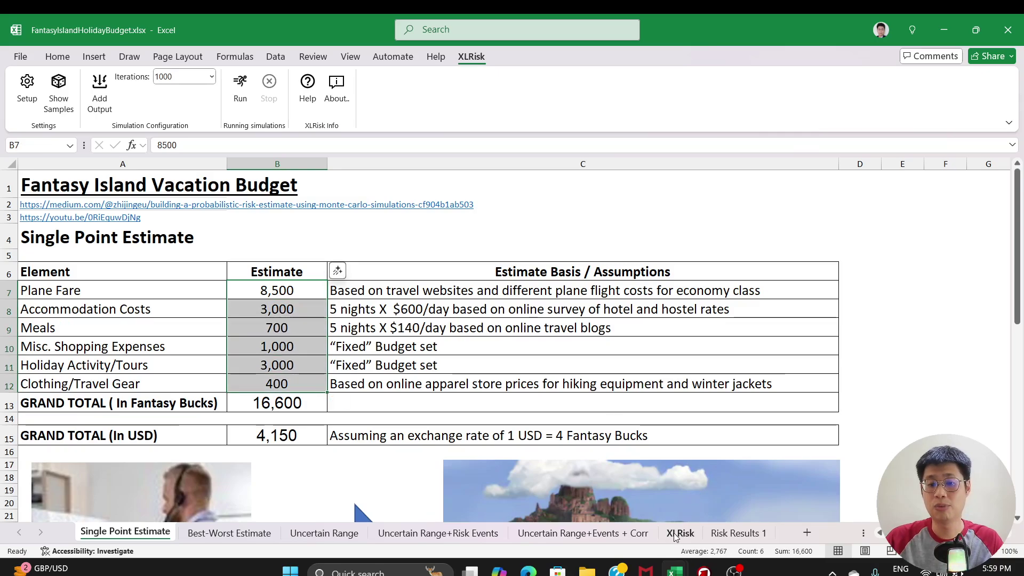
Step: On Uncertain Range+Events + Corr, review the low-to-high cost ranges and the Plane Fare formula in I4
left_click(616, 533)
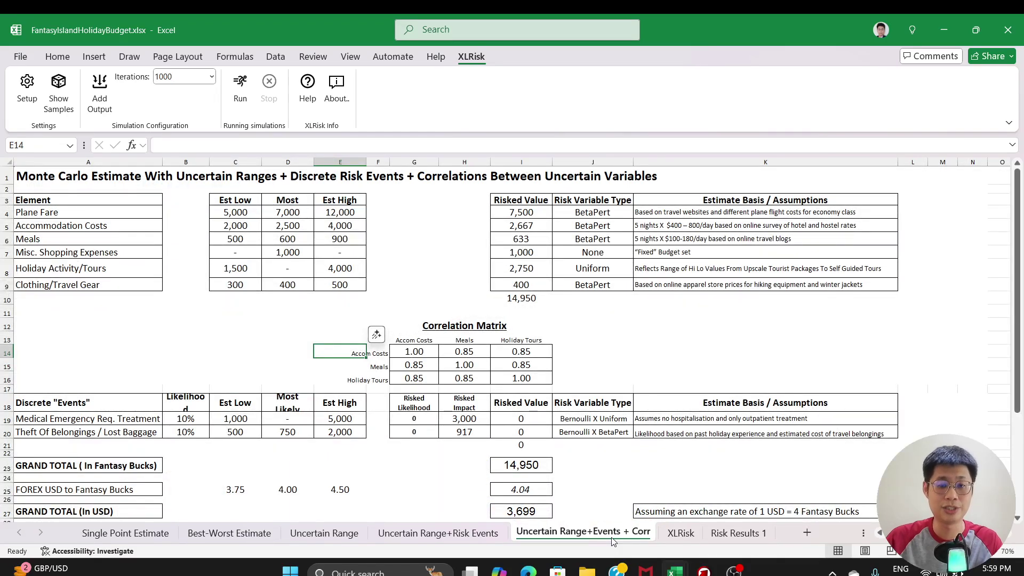
left_click(231, 215)
left_click_drag(231, 215, 339, 213)
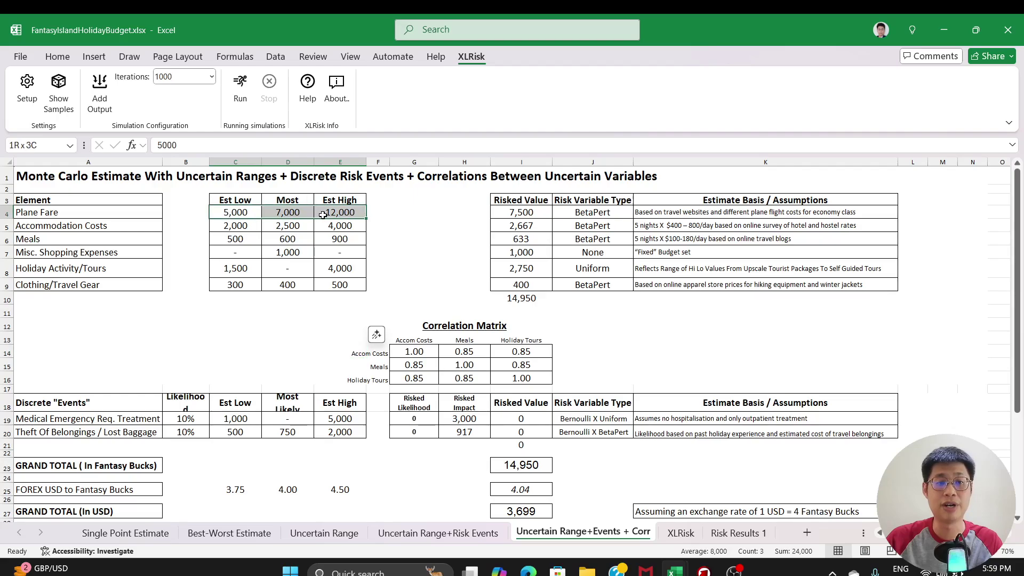
left_click_drag(236, 225, 340, 226)
left_click_drag(247, 243, 340, 240)
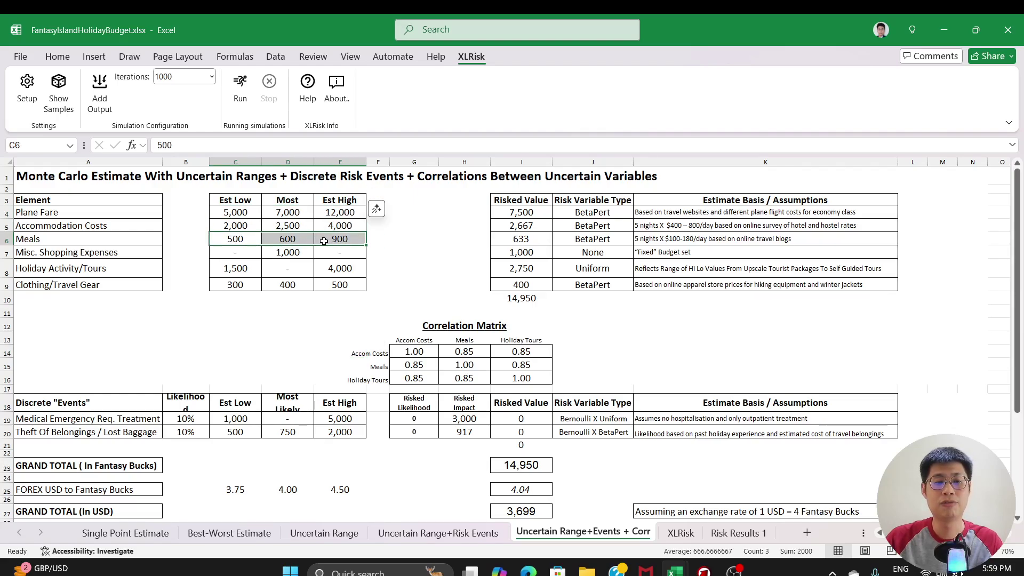
left_click_drag(235, 267, 340, 270)
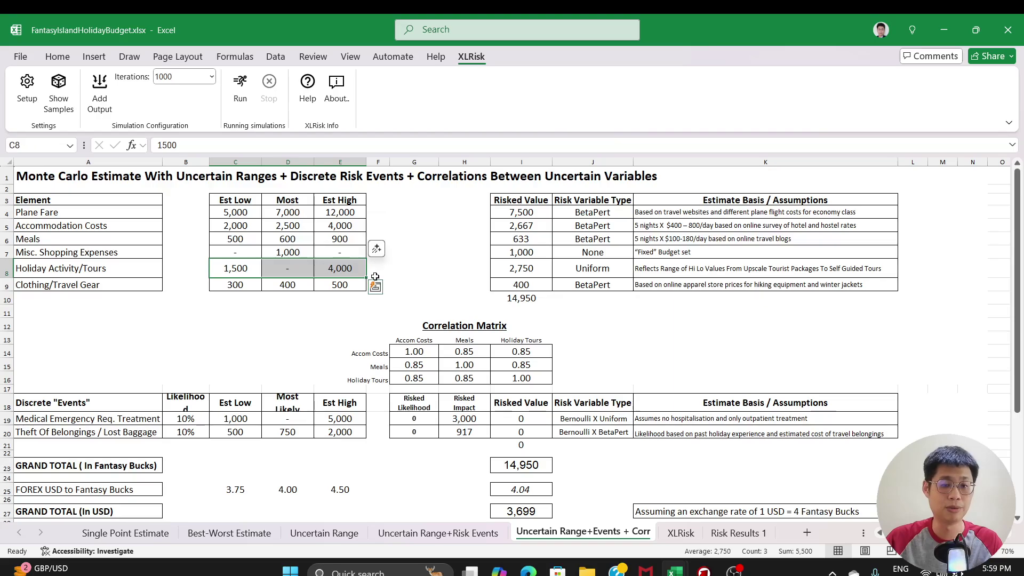
left_click(521, 212)
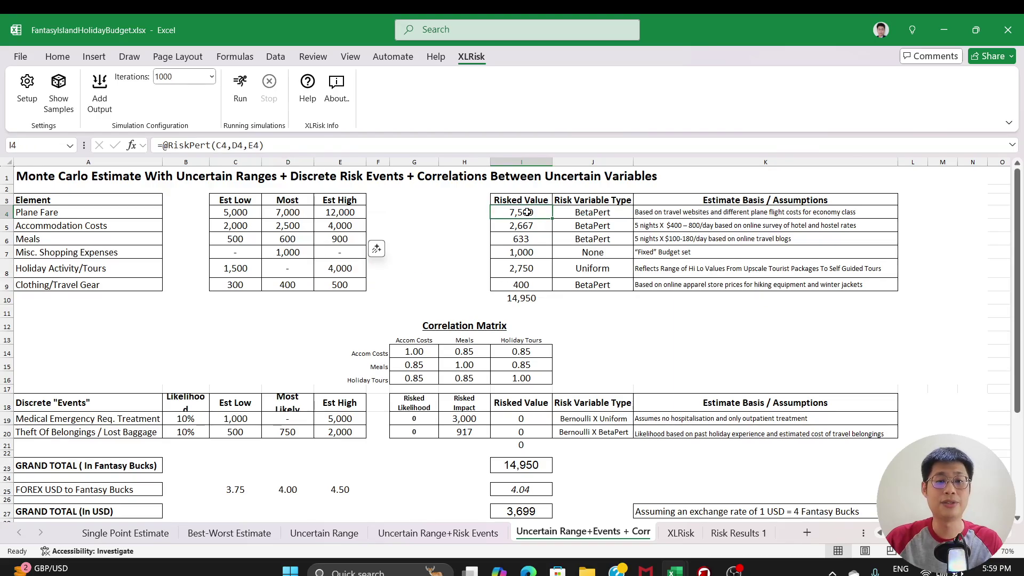
Step: Toggle Show Samples until one sampled trial totalling 14,059 shows, then highlight budget rows and risk events
left_click(63, 106)
left_click(63, 107)
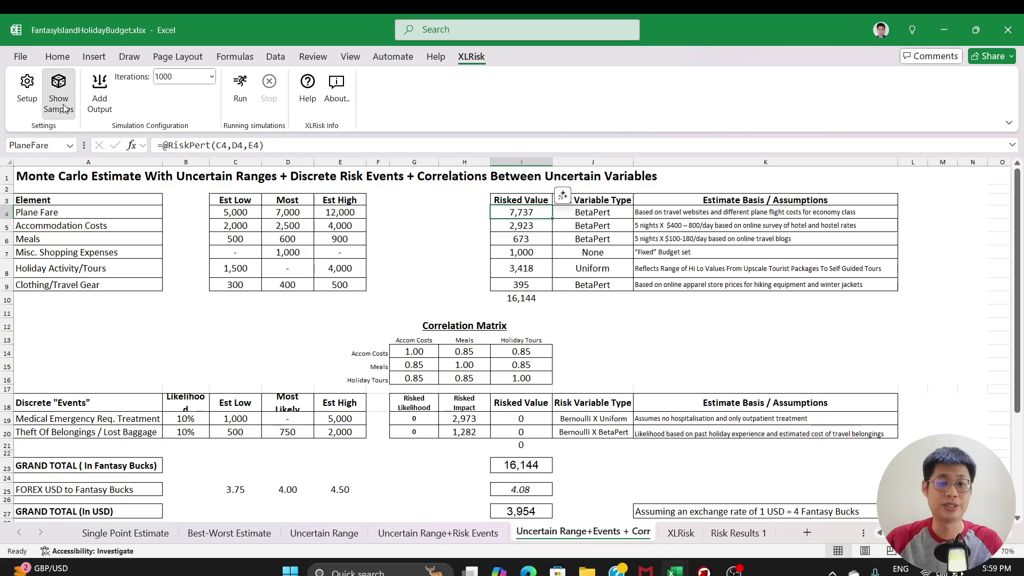
left_click(63, 107)
left_click(63, 106)
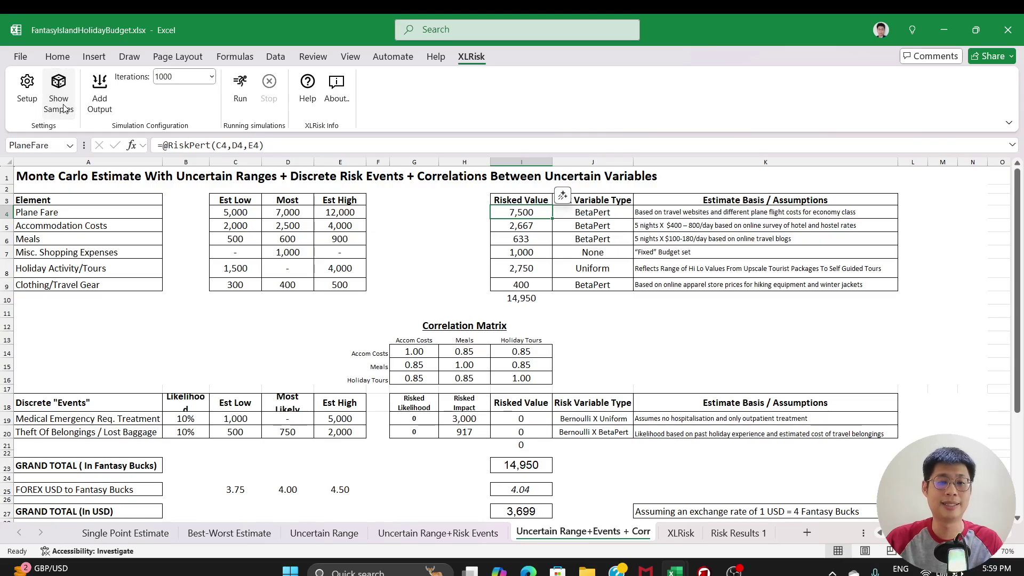
left_click(63, 106)
left_click(63, 106)
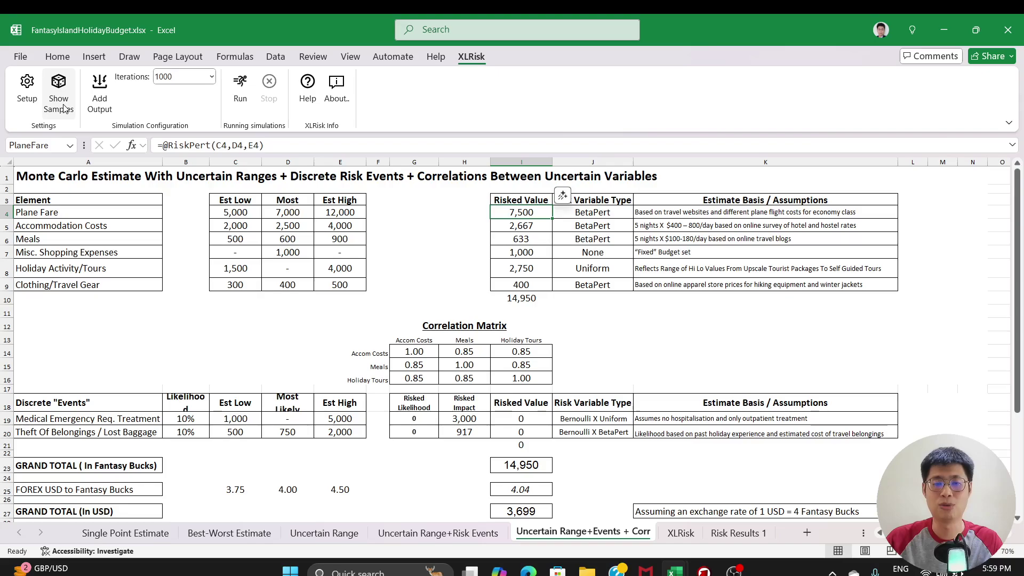
left_click(63, 107)
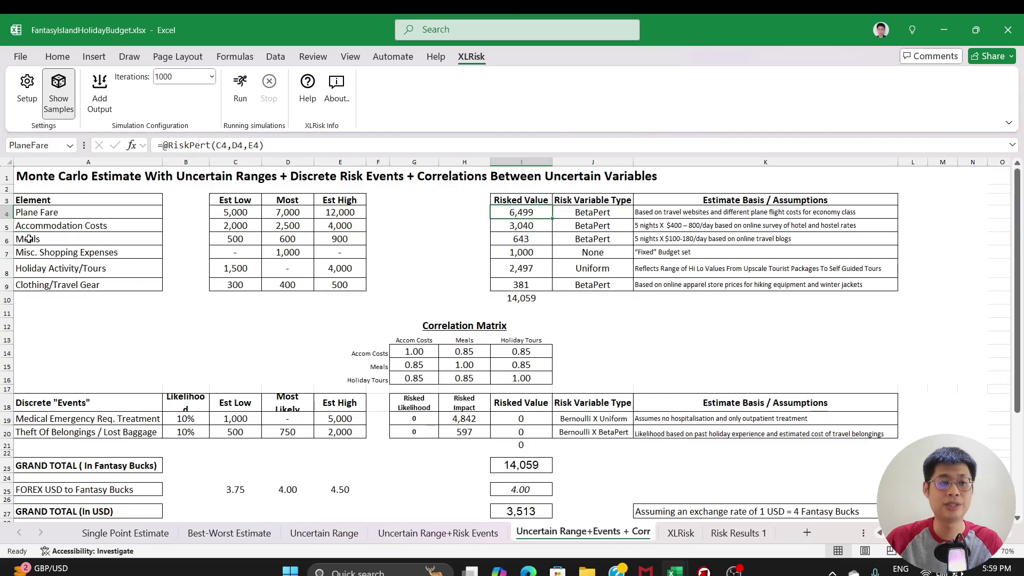
left_click_drag(7, 219, 8, 283)
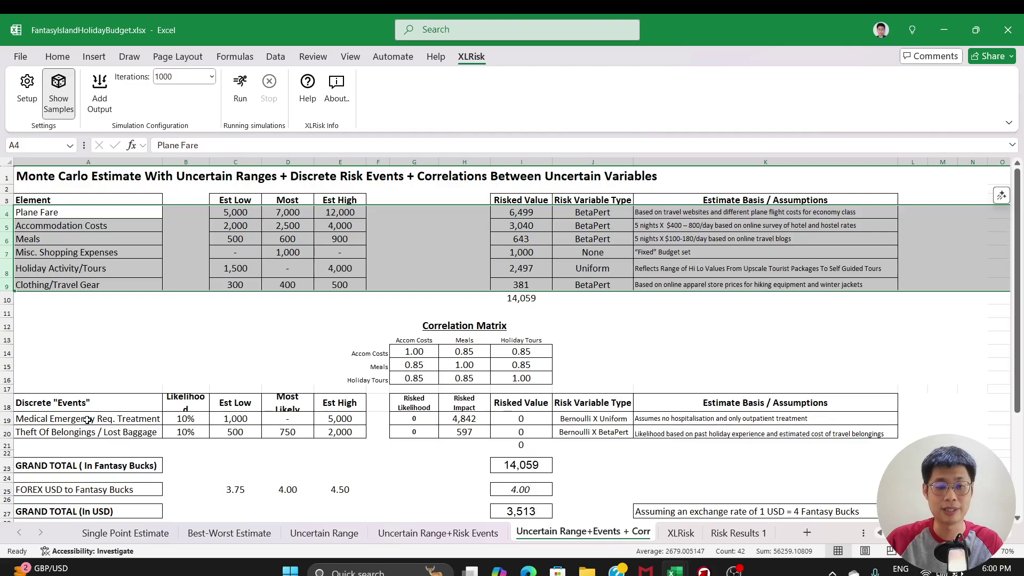
left_click_drag(87, 420, 94, 436)
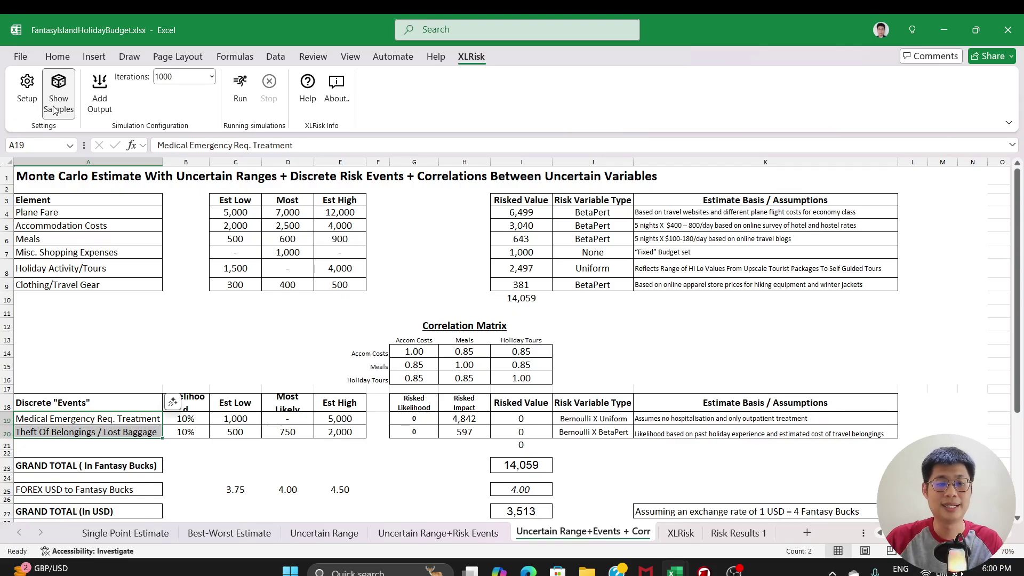
Step: Inspect the FOREX USD to Fantasy Bucks range C25:E25, briefly checking the Single Point Estimate sheet
left_click(308, 369)
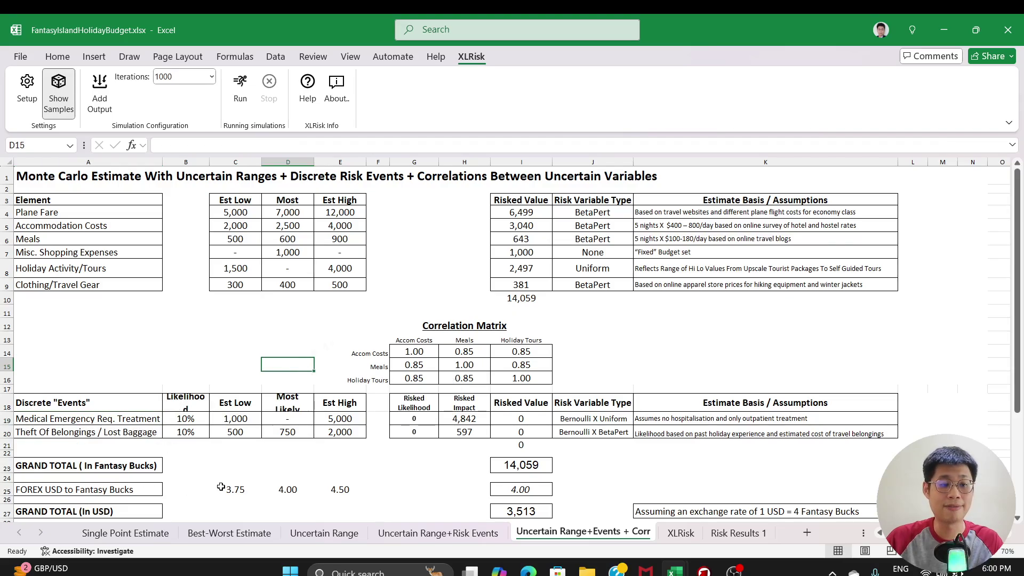
left_click_drag(227, 492, 332, 490)
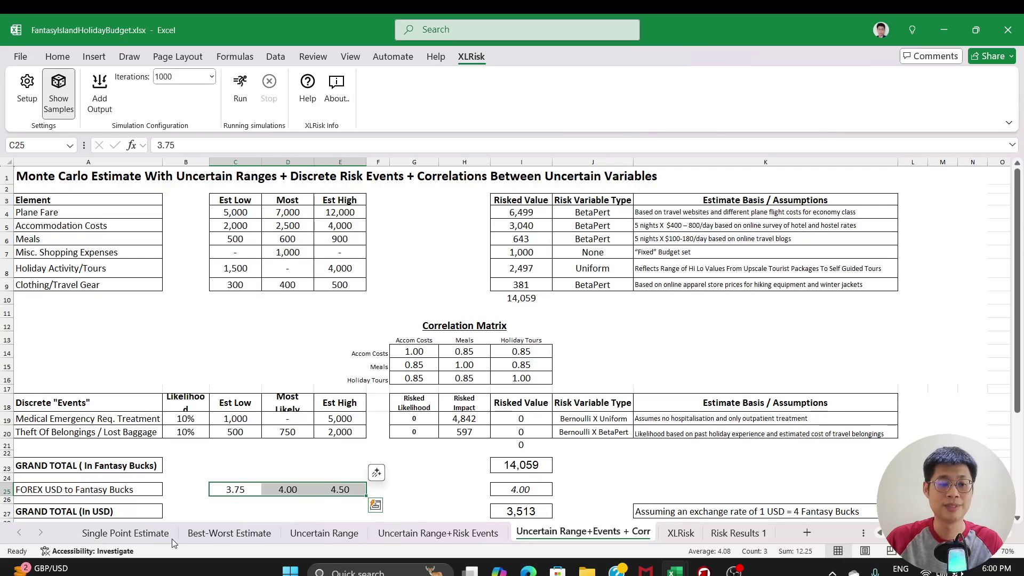
left_click(136, 536)
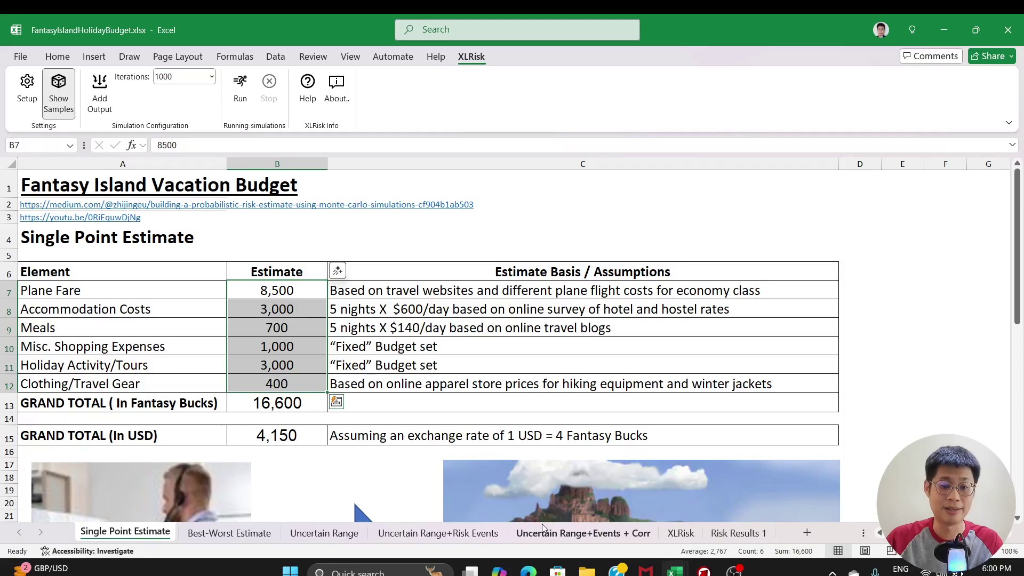
left_click(598, 539)
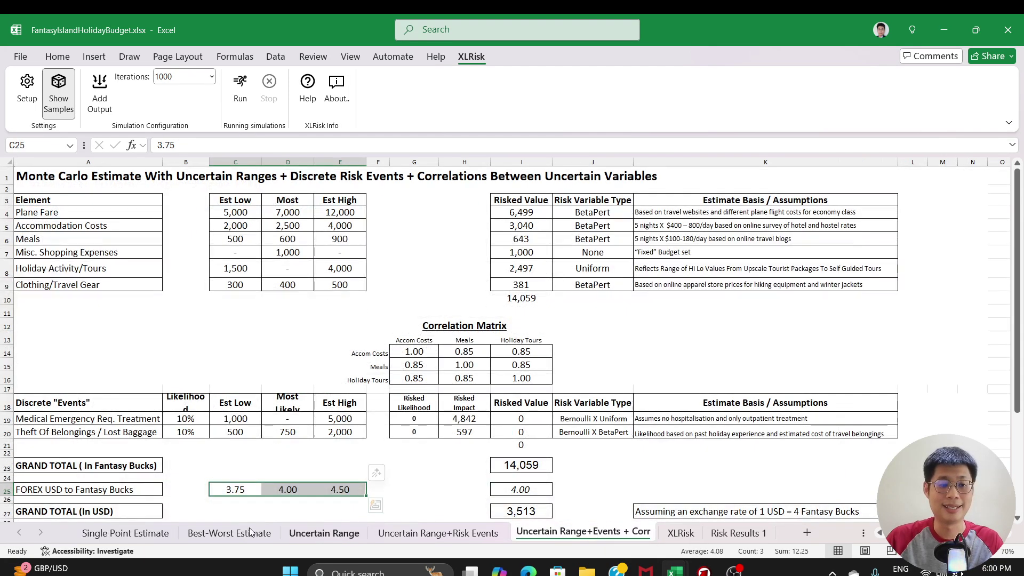
left_click(117, 495)
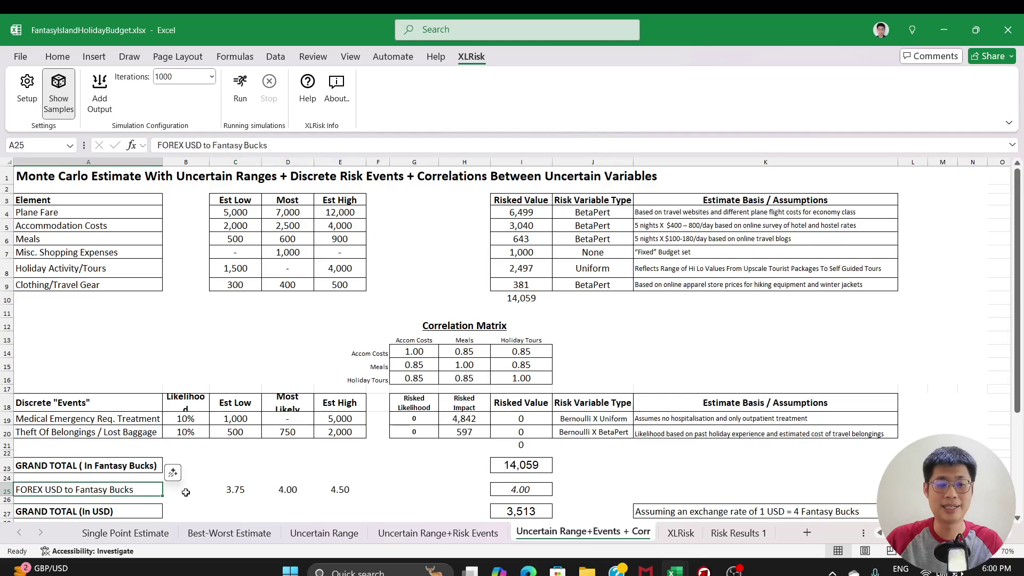
left_click_drag(236, 490, 321, 489)
Step: Draw two sampled trials and review the FOREX formula, six risked values and 3x3 correlation matrix
left_click(59, 102)
left_click(60, 102)
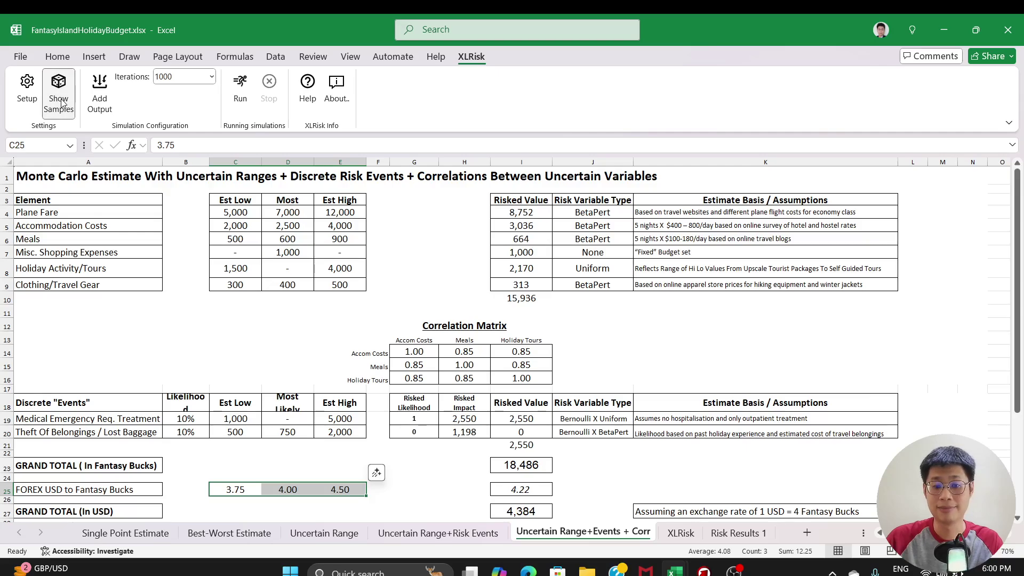
left_click_drag(229, 489, 362, 489)
left_click(501, 490)
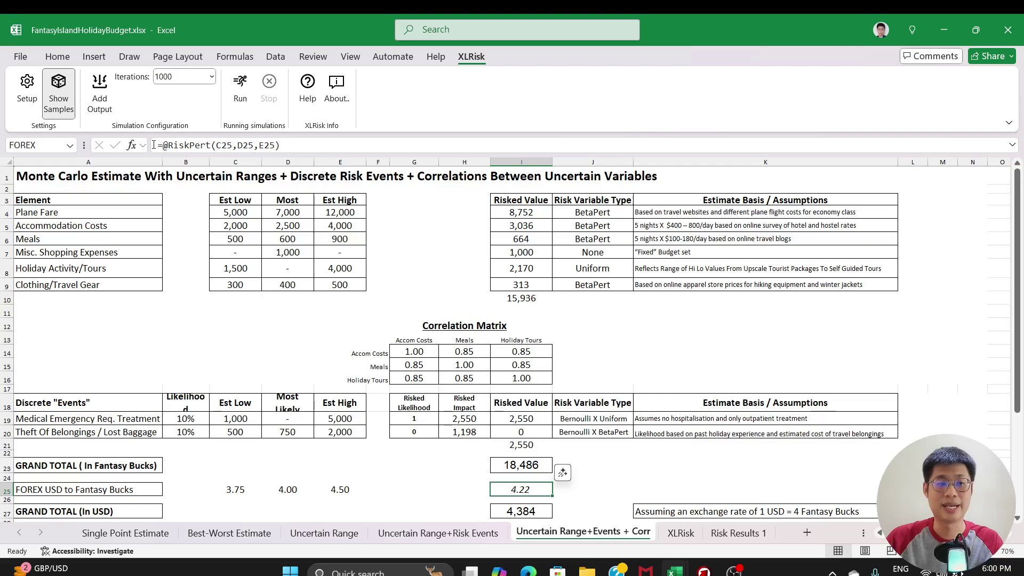
left_click_drag(505, 214, 526, 288)
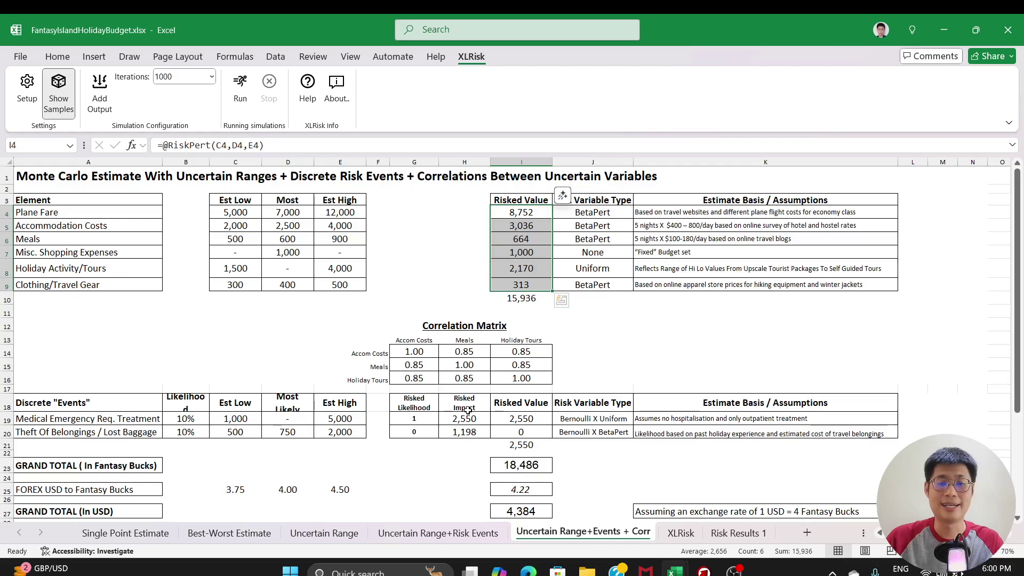
left_click(436, 357)
left_click_drag(437, 357, 544, 381)
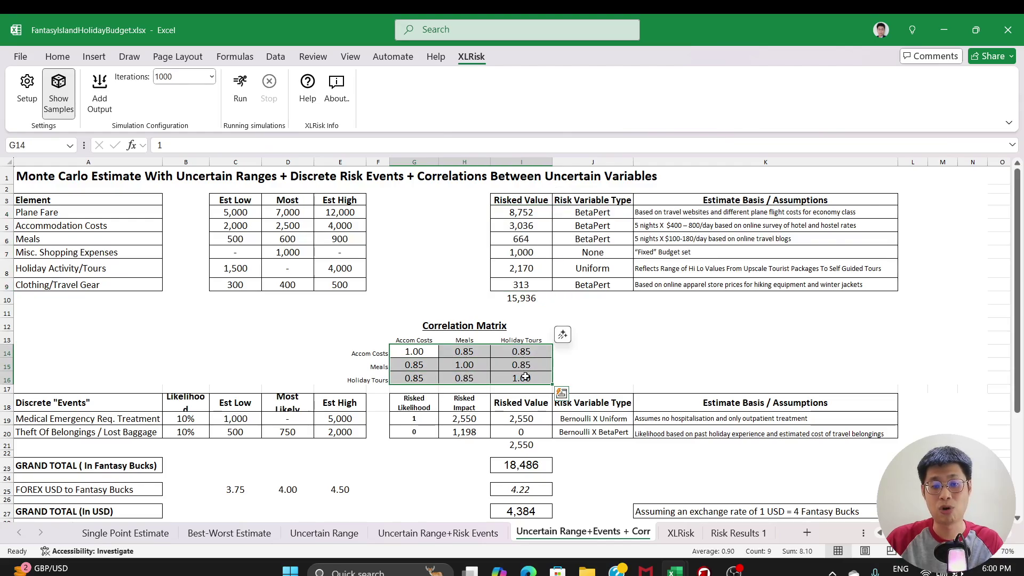
Step: Cycle Show Samples repeatedly, ending on a trial with the medical emergency and a 19,381 total
left_click(69, 105)
left_click(68, 105)
left_click(67, 104)
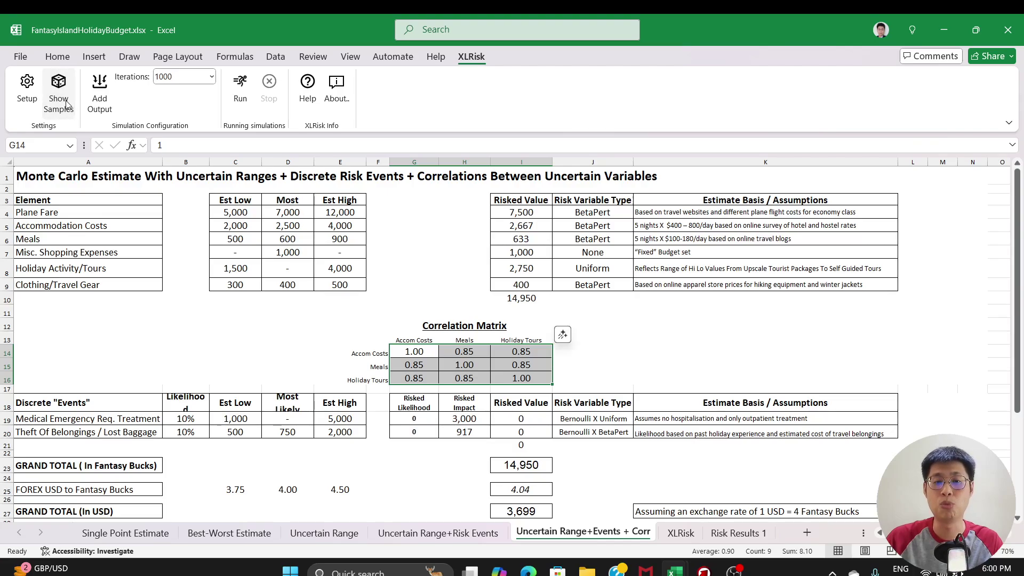
left_click(67, 104)
left_click(67, 105)
left_click(67, 105)
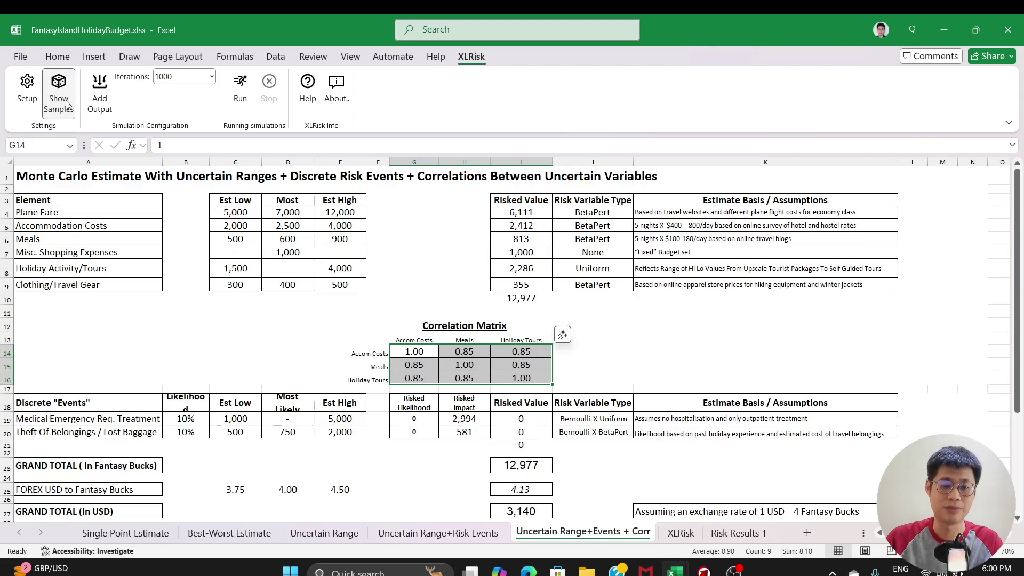
left_click(68, 105)
left_click(67, 105)
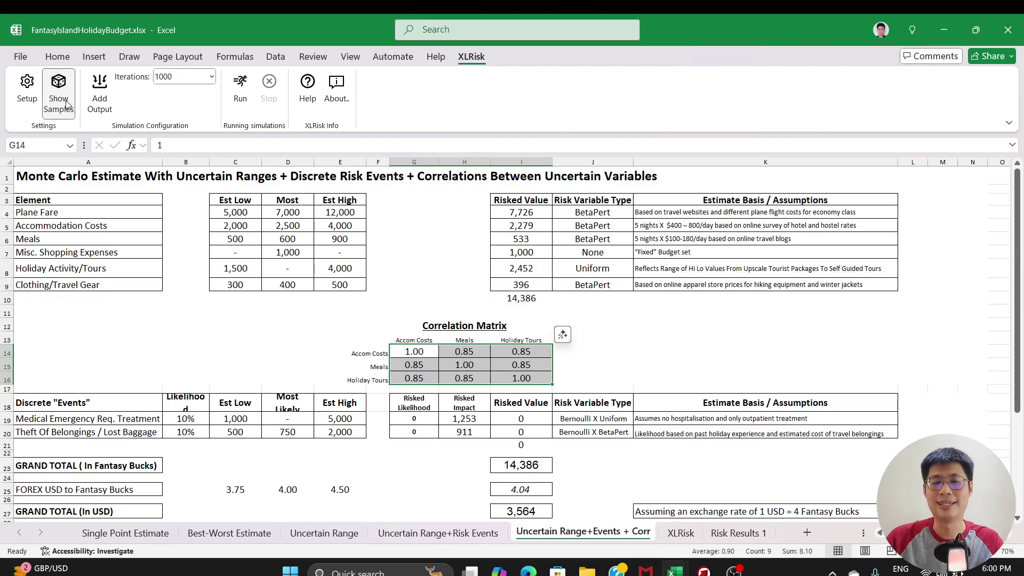
left_click(67, 104)
left_click(68, 105)
left_click(67, 105)
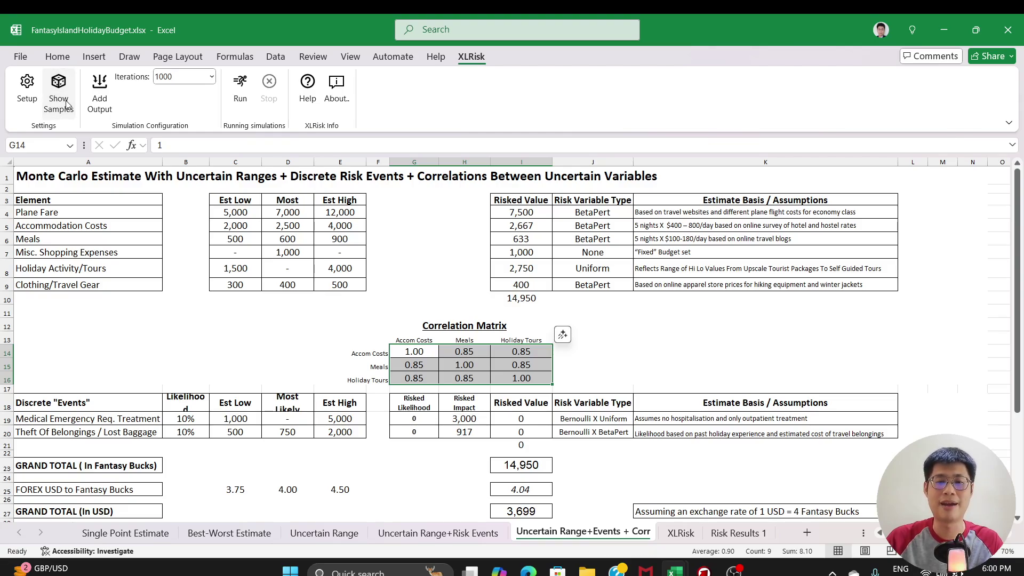
left_click(67, 105)
left_click(67, 105)
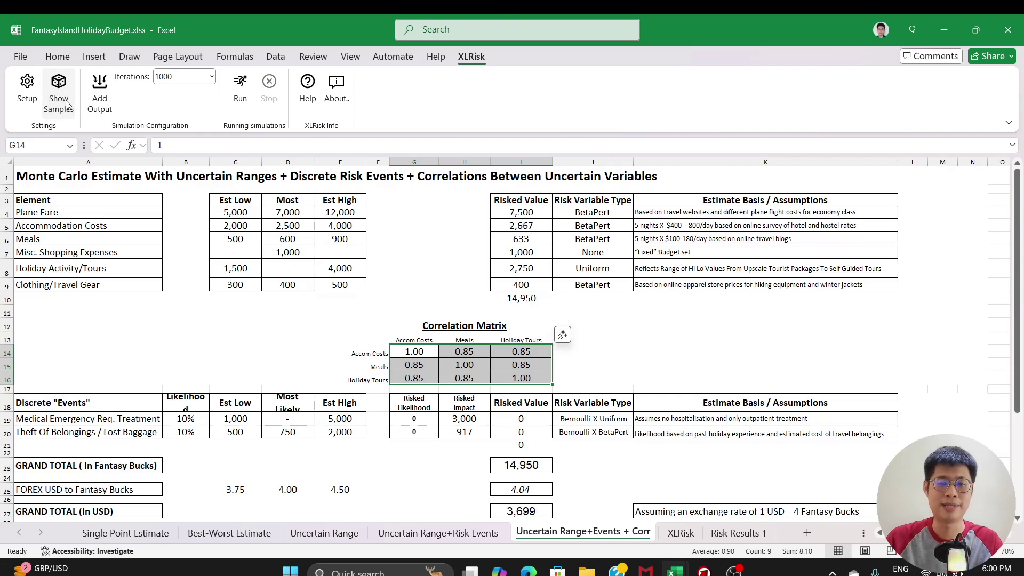
left_click(68, 104)
left_click(67, 104)
left_click(68, 105)
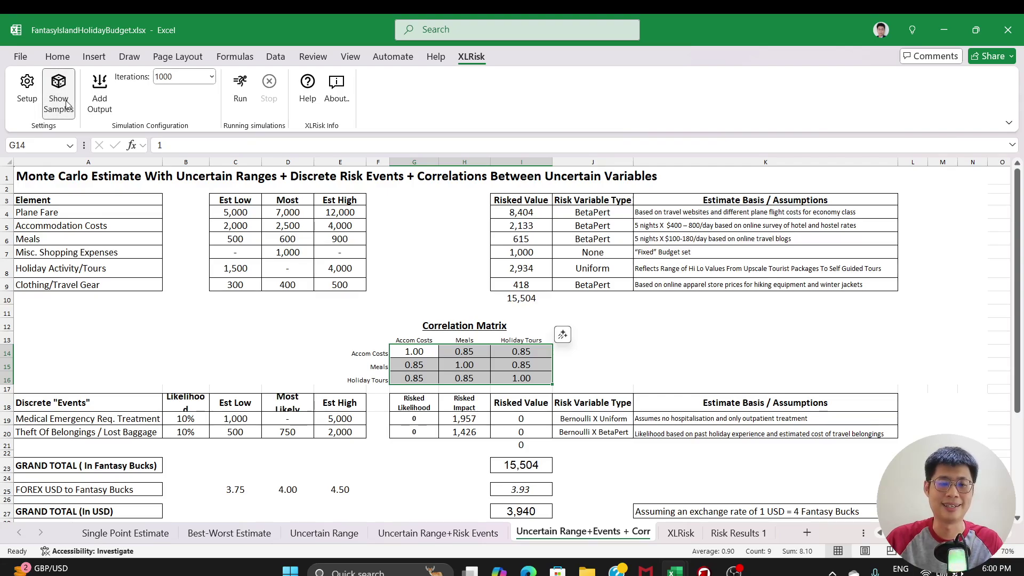
left_click(67, 104)
left_click(67, 105)
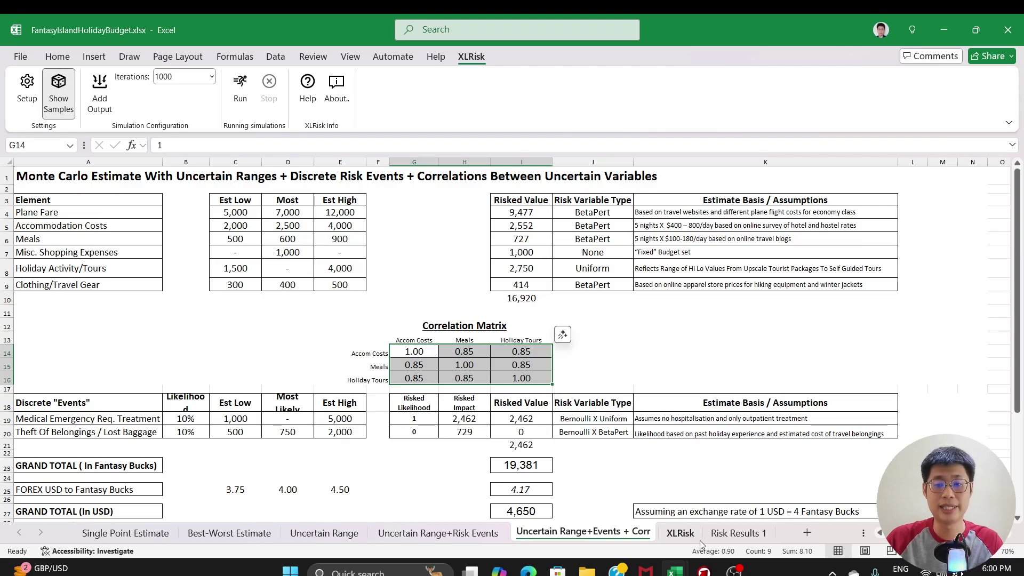
Step: Scroll through the Risk Results 1 statistics and tornado diagram, then return to the Medium article
left_click(726, 537)
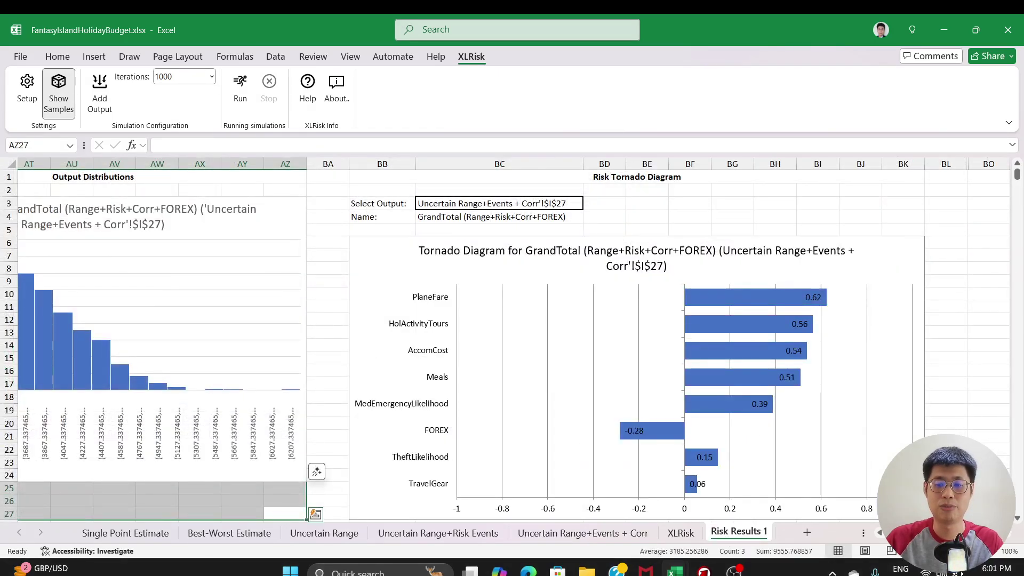
scroll(512, 341, "left", 8)
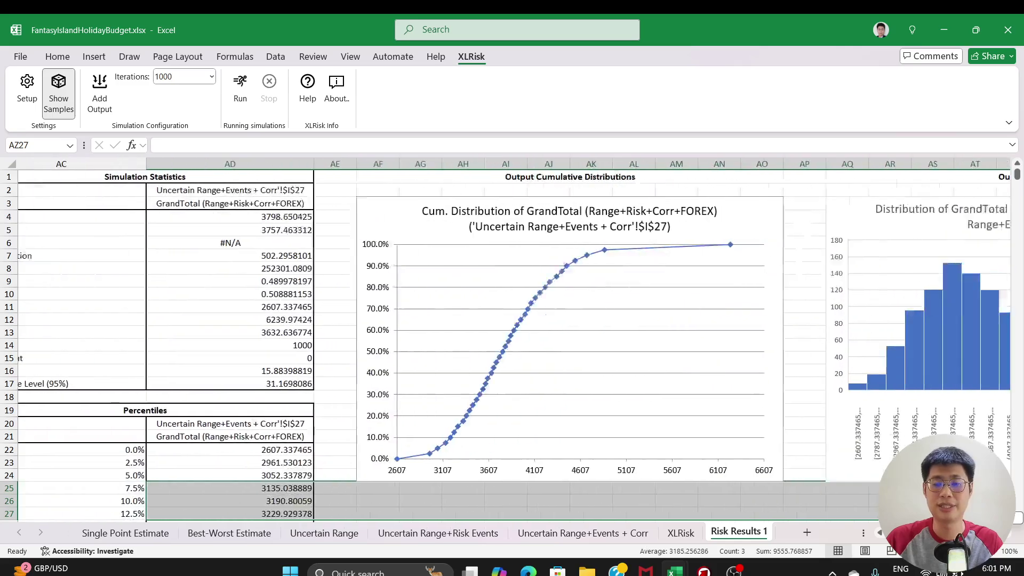
scroll(512, 341, "right", 1)
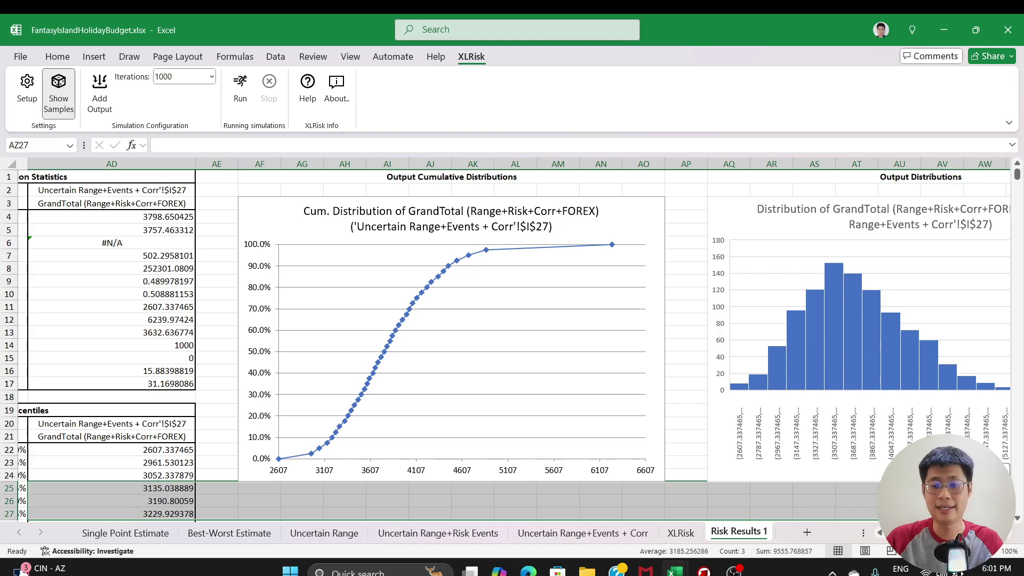
scroll(512, 341, "right", 8)
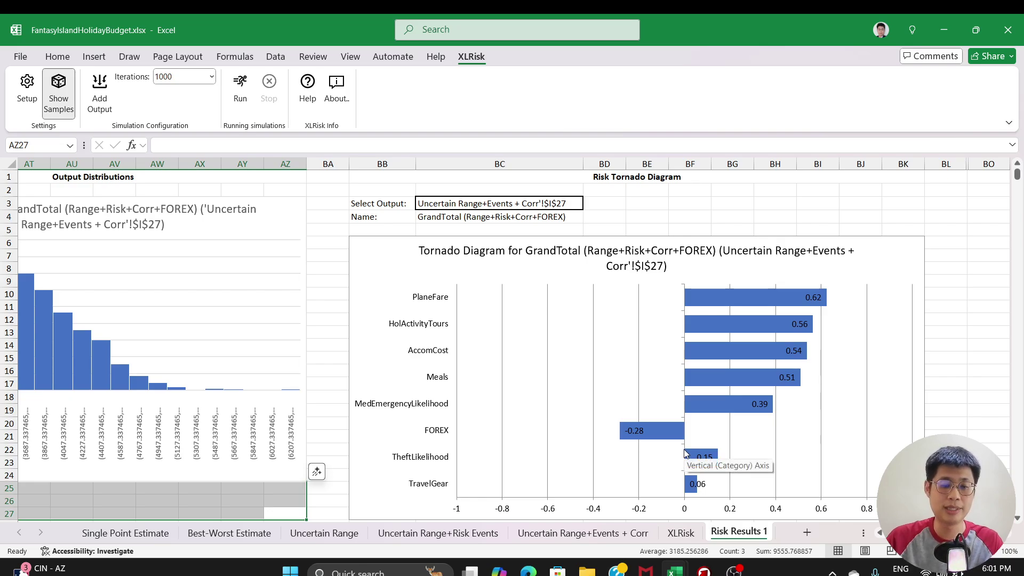
mouse_move(528, 570)
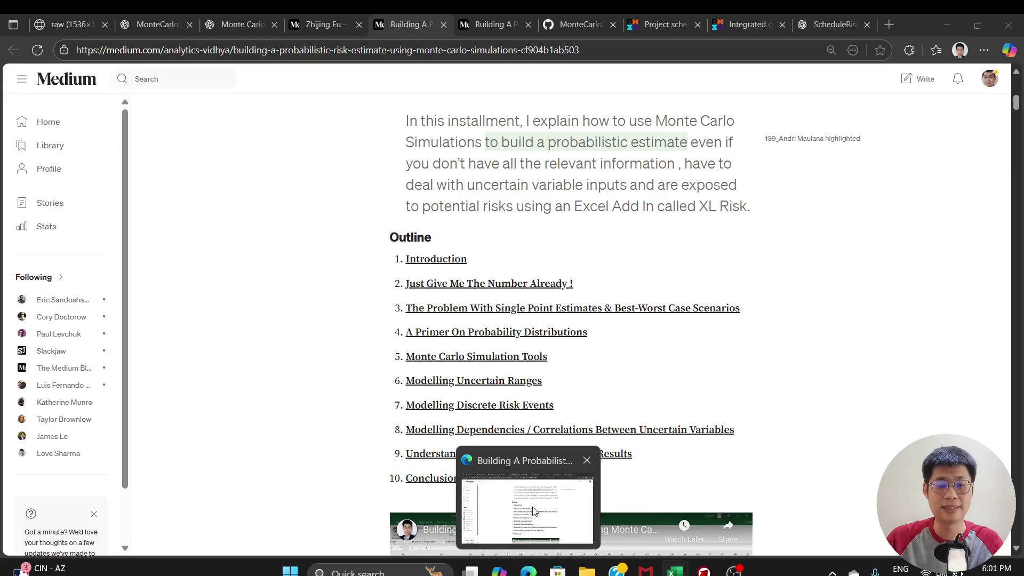
left_click(533, 512)
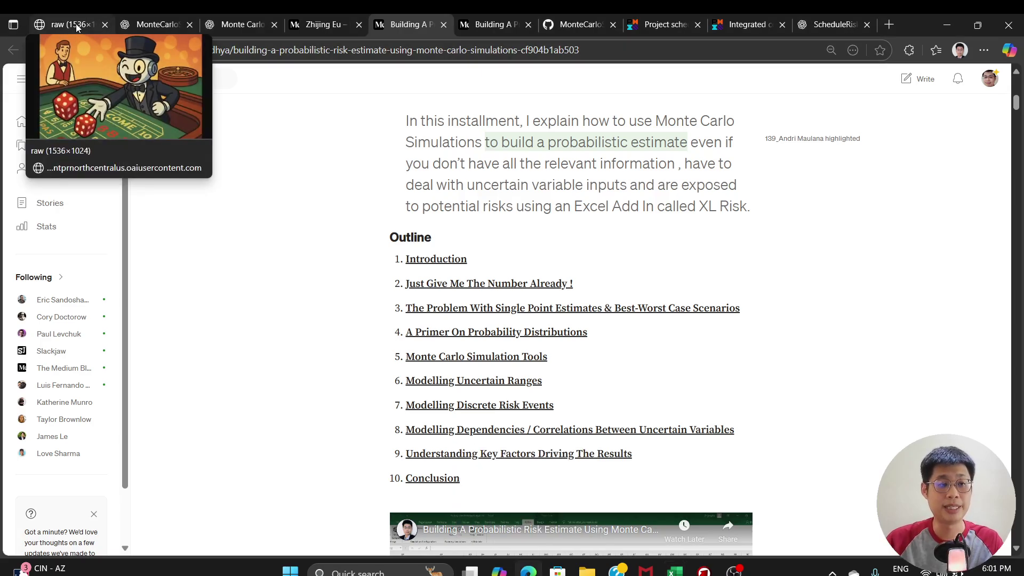
Step: Close the Holiday Budget canvas and scroll the chat's replies about Python, PCG64 and SciPy distributions
left_click(141, 23)
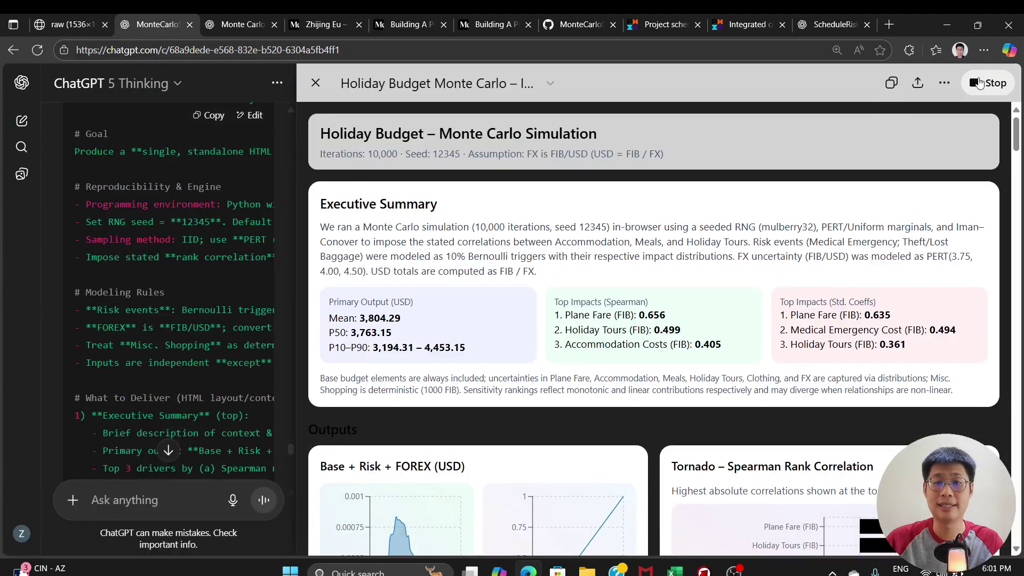
left_click(319, 82)
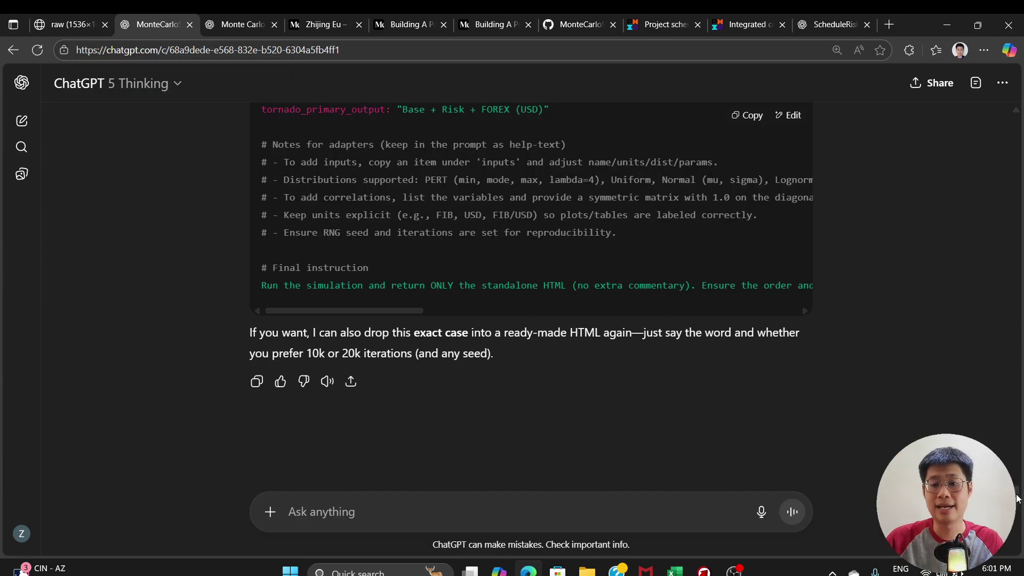
mouse_move(1017, 479)
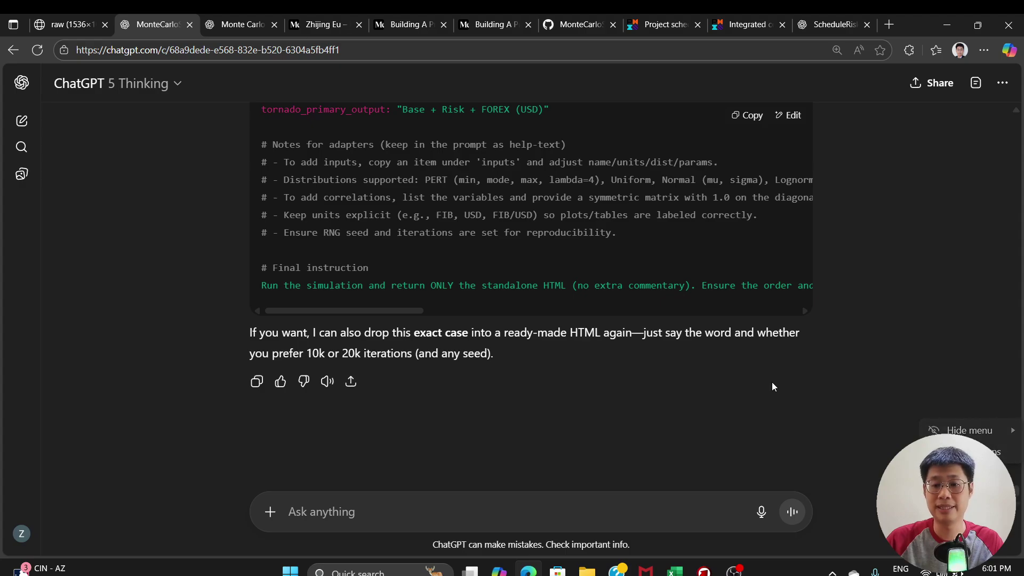
scroll(773, 381, "up", 10)
left_click_drag(1015, 469, 1019, 124)
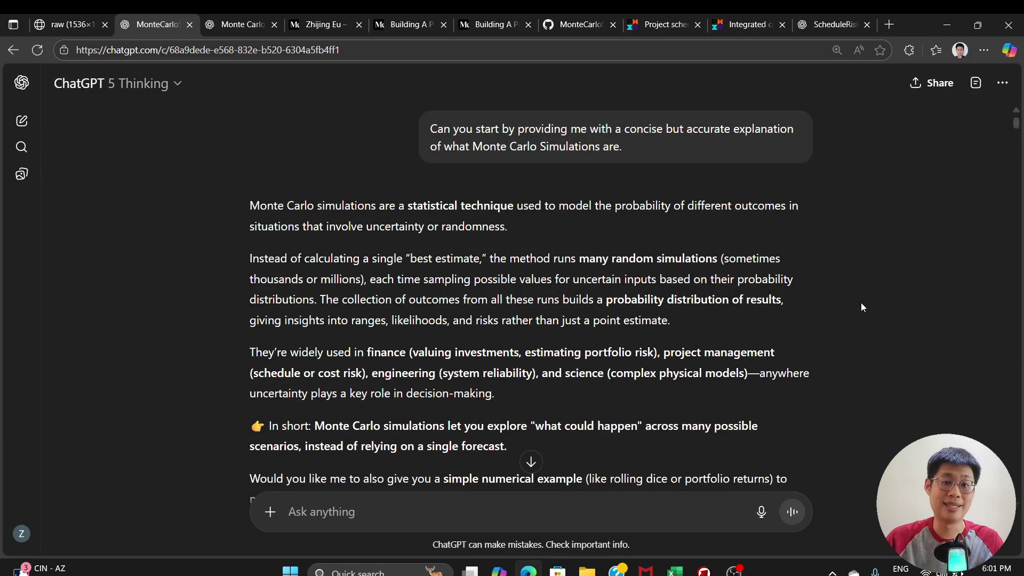
scroll(861, 304, "down", 10)
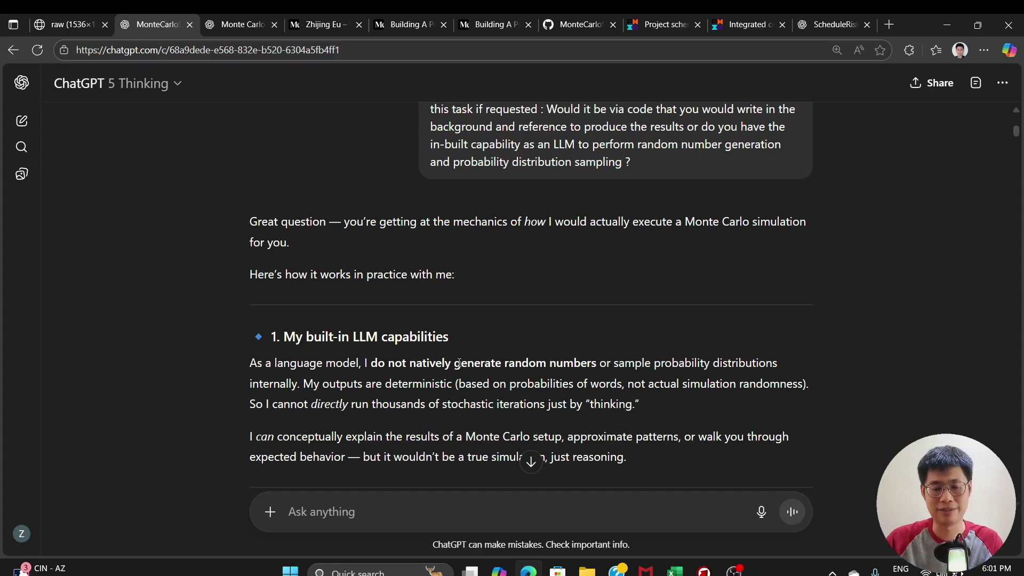
scroll(466, 368, "down", 3)
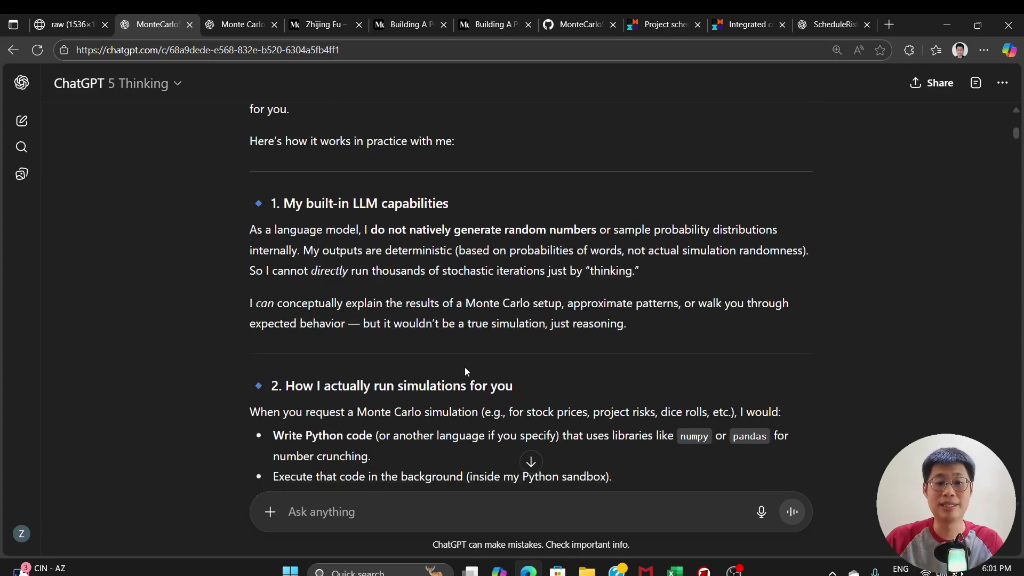
scroll(466, 369, "down", 8)
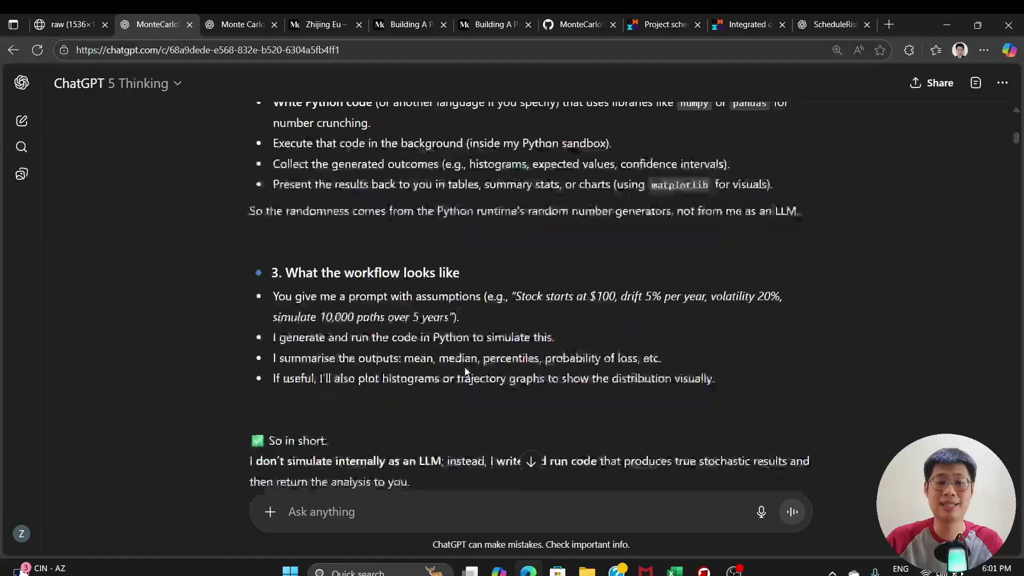
scroll(465, 368, "down", 5)
scroll(465, 367, "down", 8)
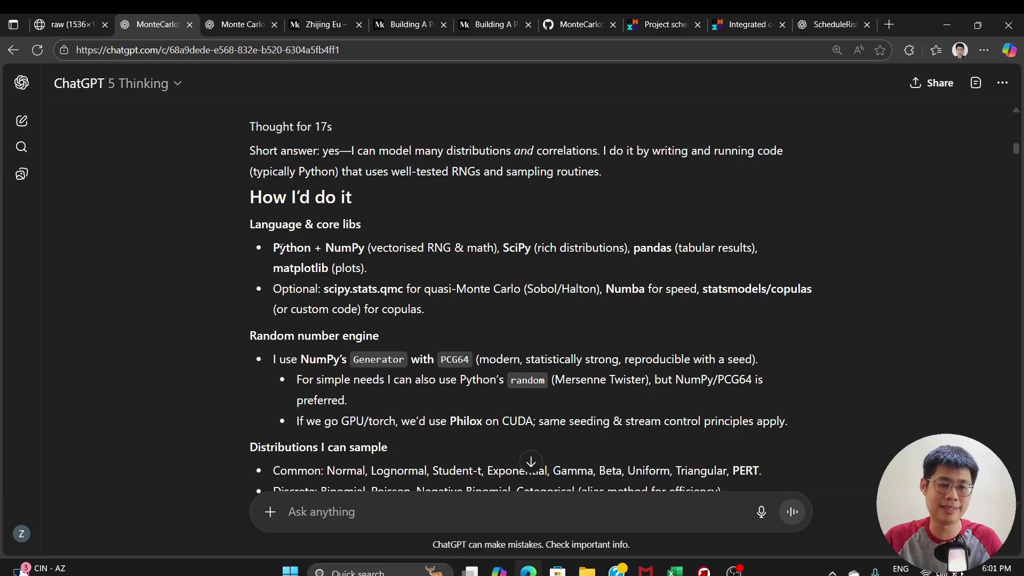
left_click_drag(282, 248, 490, 346)
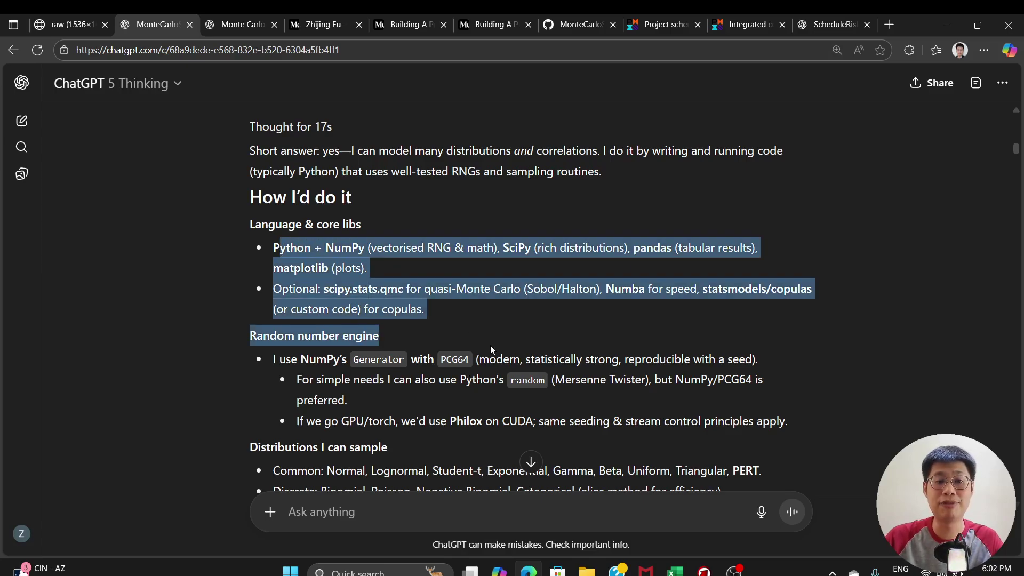
scroll(517, 437, "down", 2)
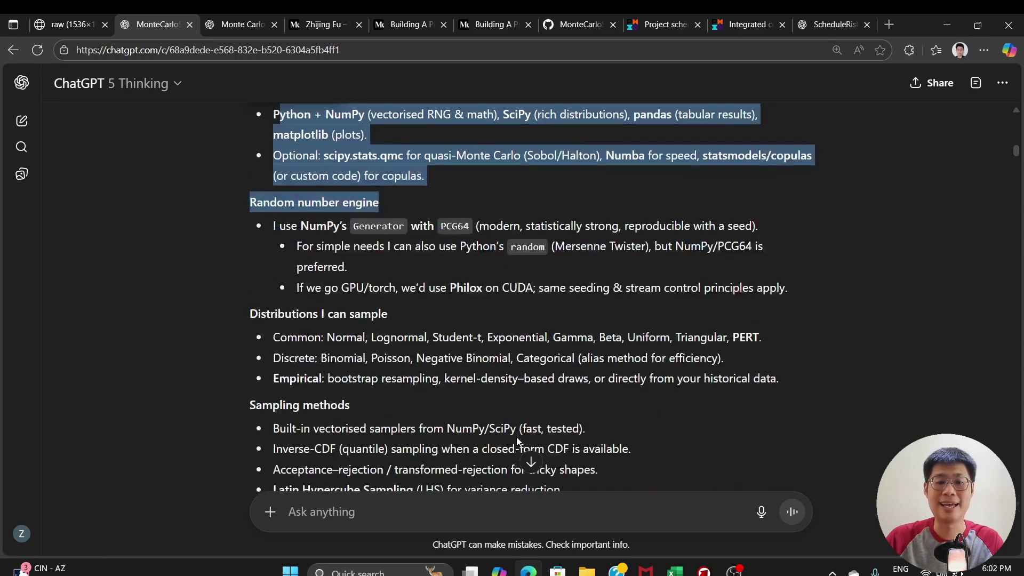
scroll(516, 441, "down", 1)
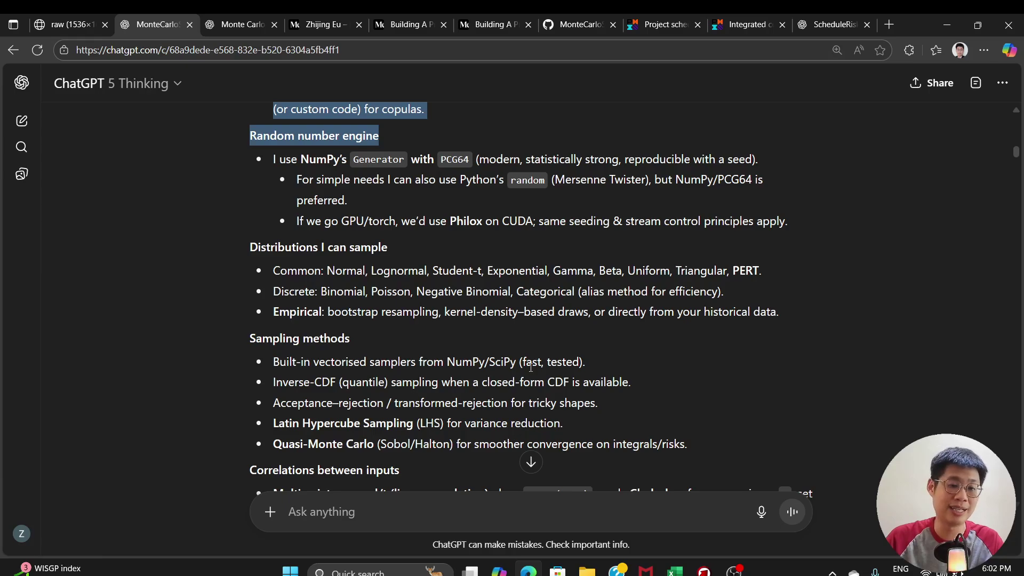
scroll(530, 367, "up", 6)
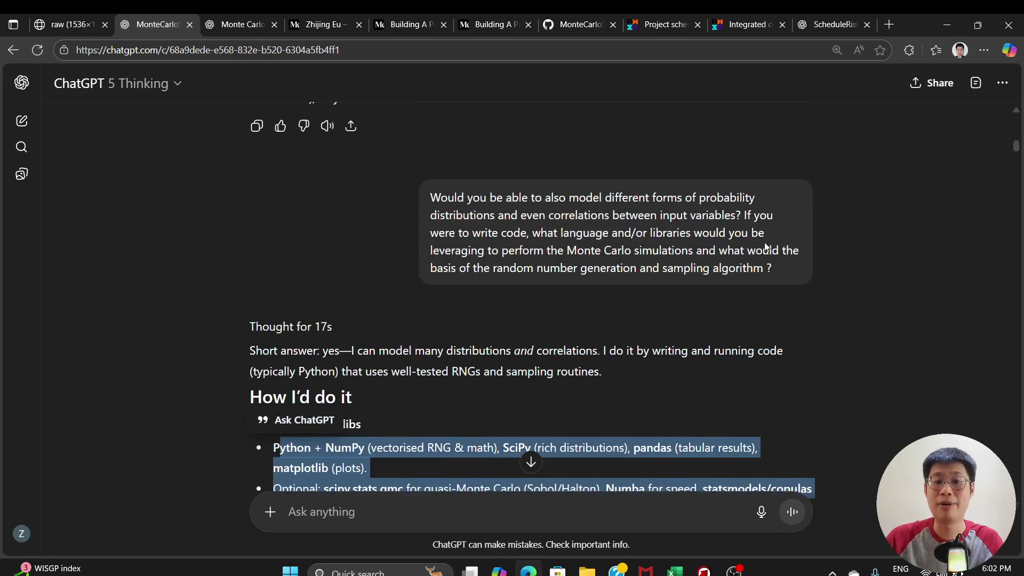
scroll(612, 388, "down", 2)
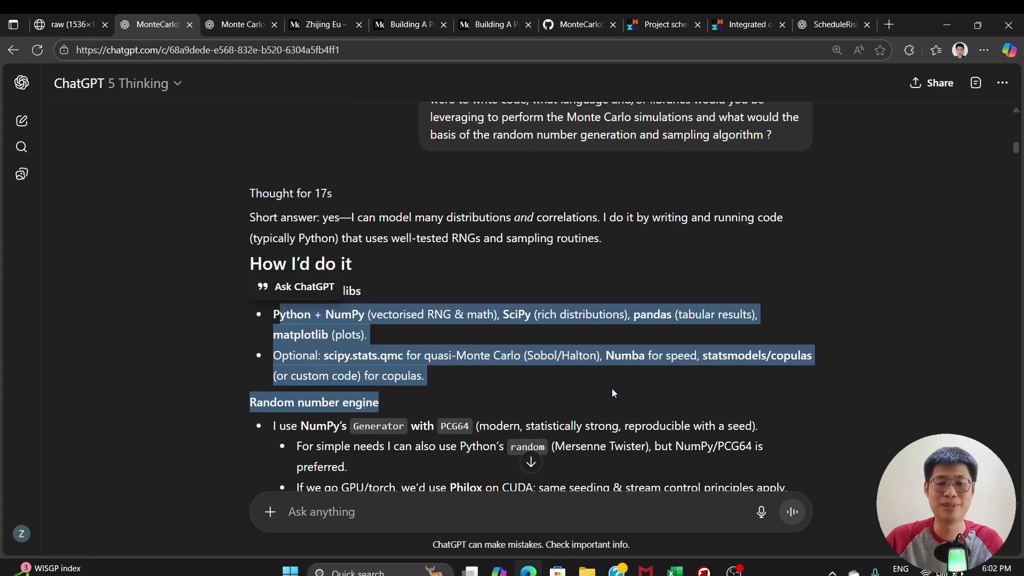
scroll(612, 390, "down", 10)
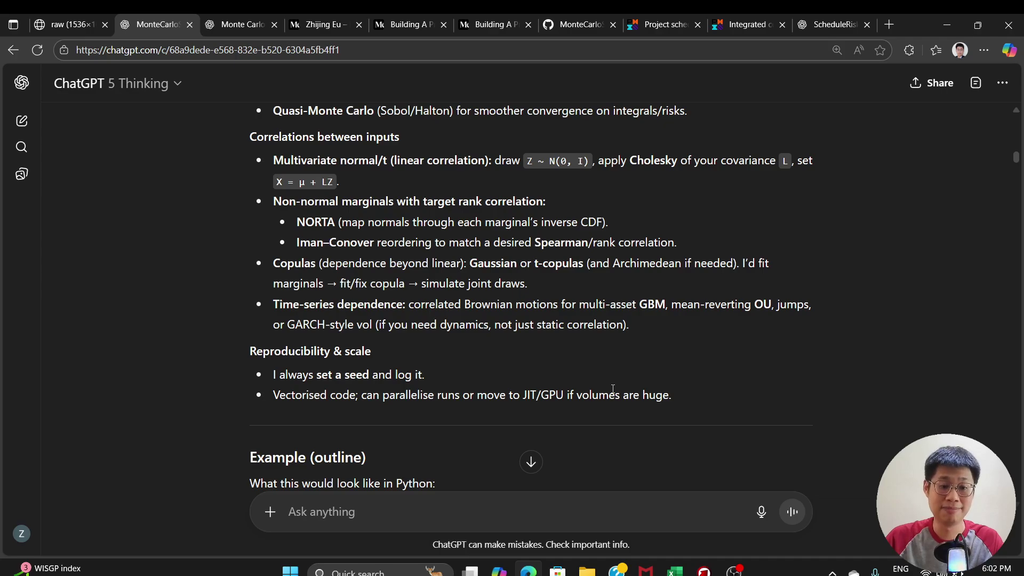
scroll(624, 324, "down", 5)
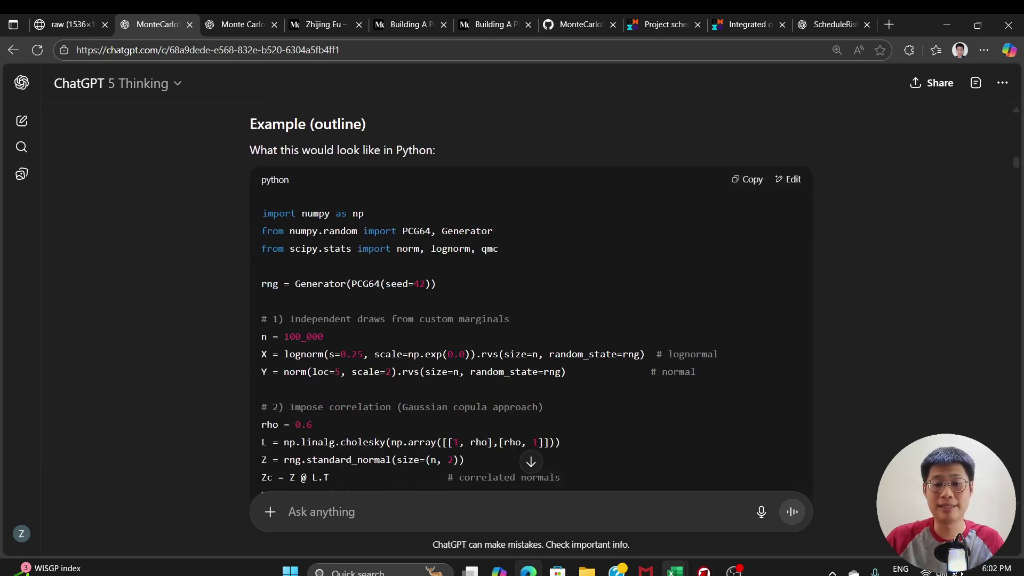
Step: Bring the budget workbook forward, show Uncertain Range+Events + Corr, then return to ChatGPT in Edge
mouse_move(675, 570)
left_click(765, 511)
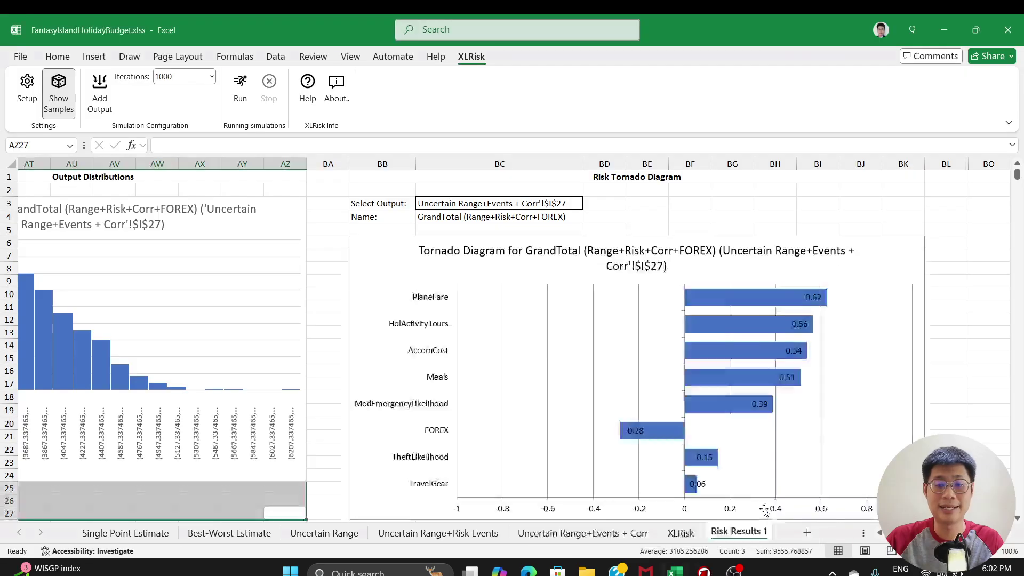
left_click(114, 534)
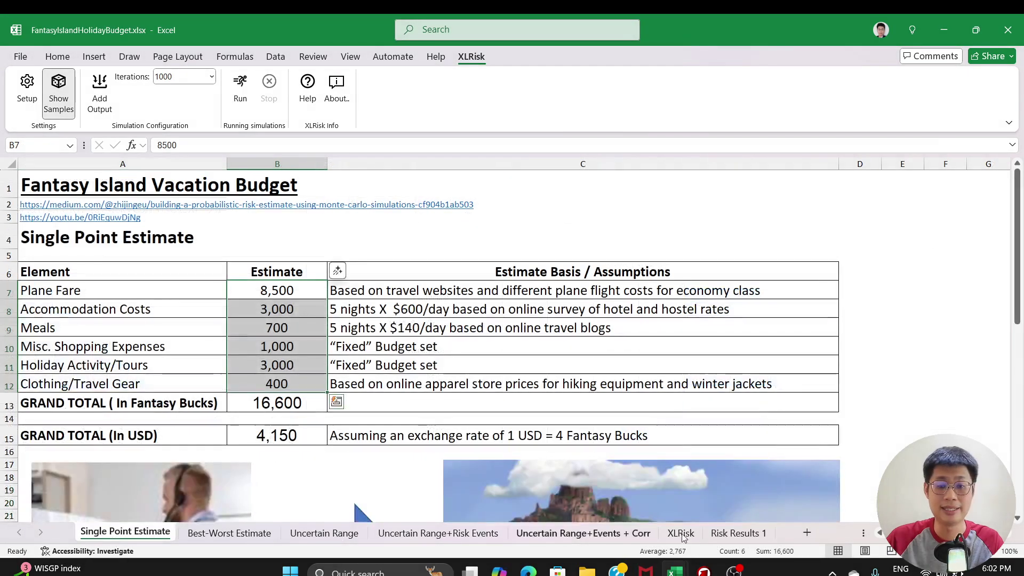
left_click(579, 533)
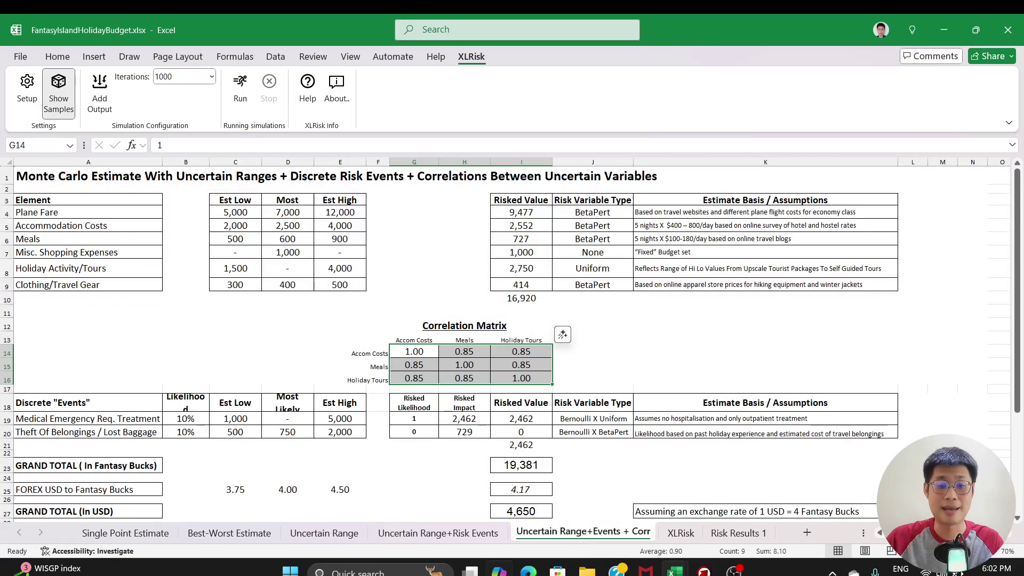
key("alt+Tab")
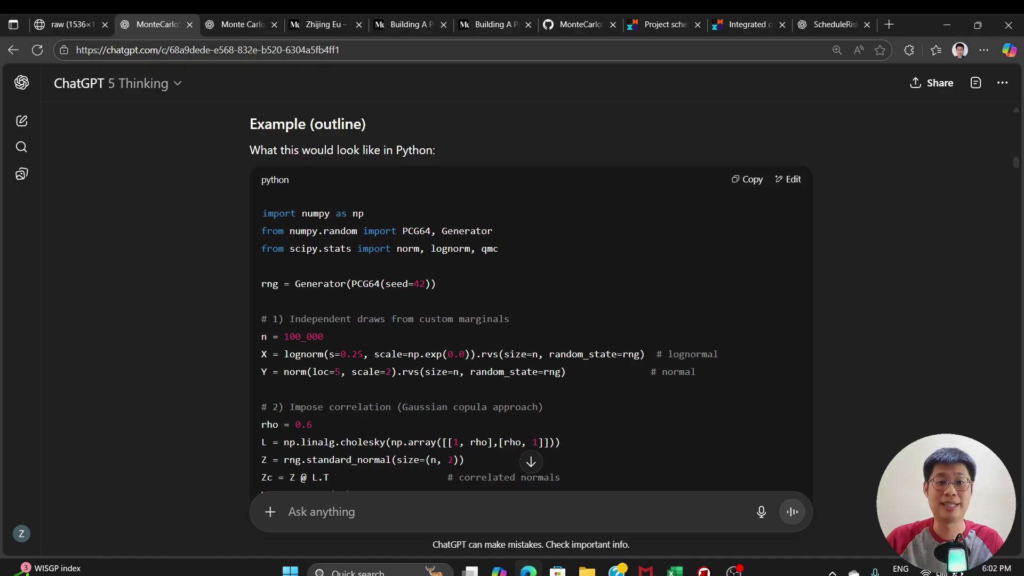
Step: Skim the MCerp Monte Carlo notebook on GitHub to its PERT demo with mean 4.5
left_click(472, 23)
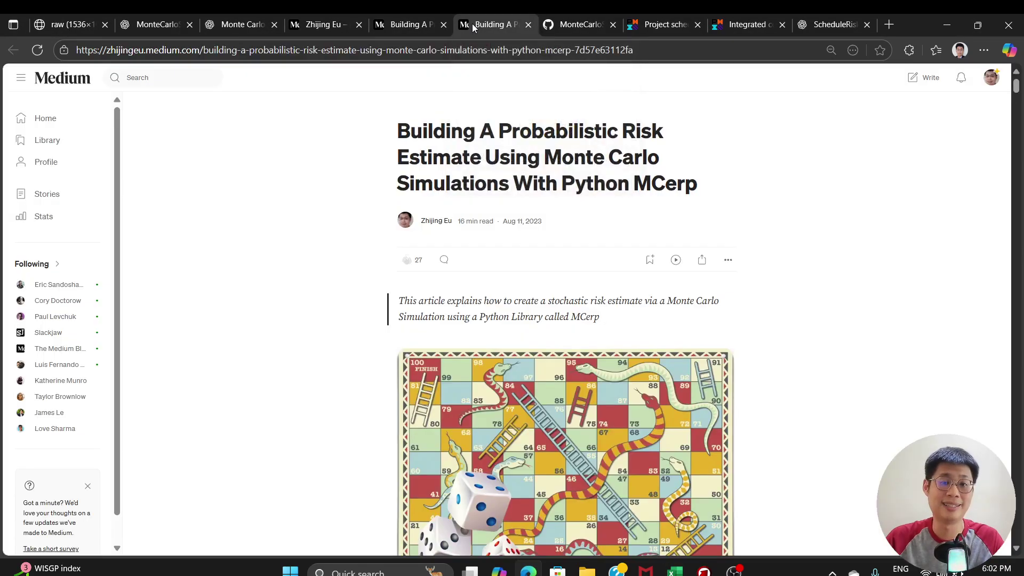
left_click(583, 25)
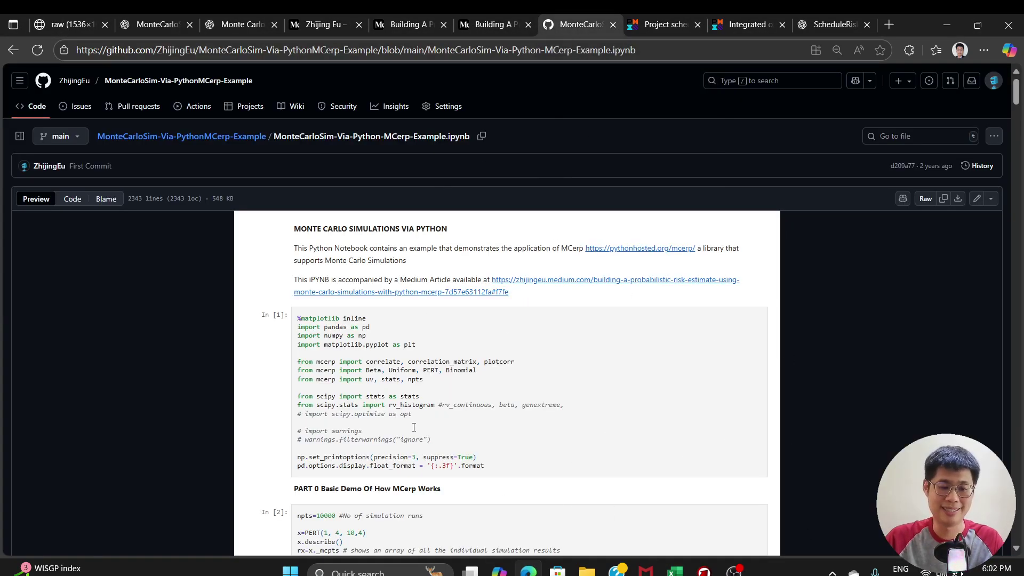
scroll(589, 468, "down", 6)
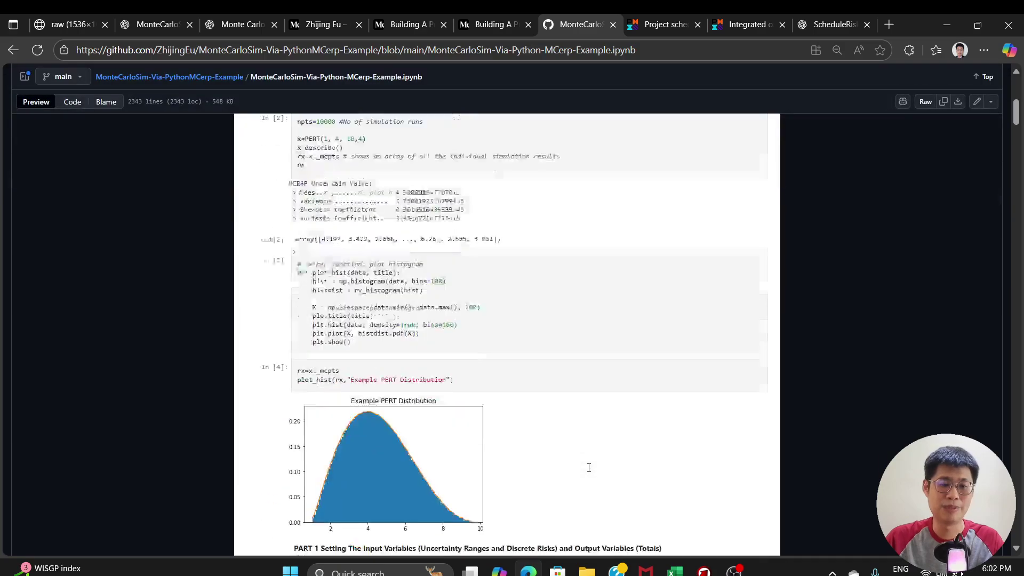
scroll(589, 468, "down", 10)
scroll(589, 468, "up", 20)
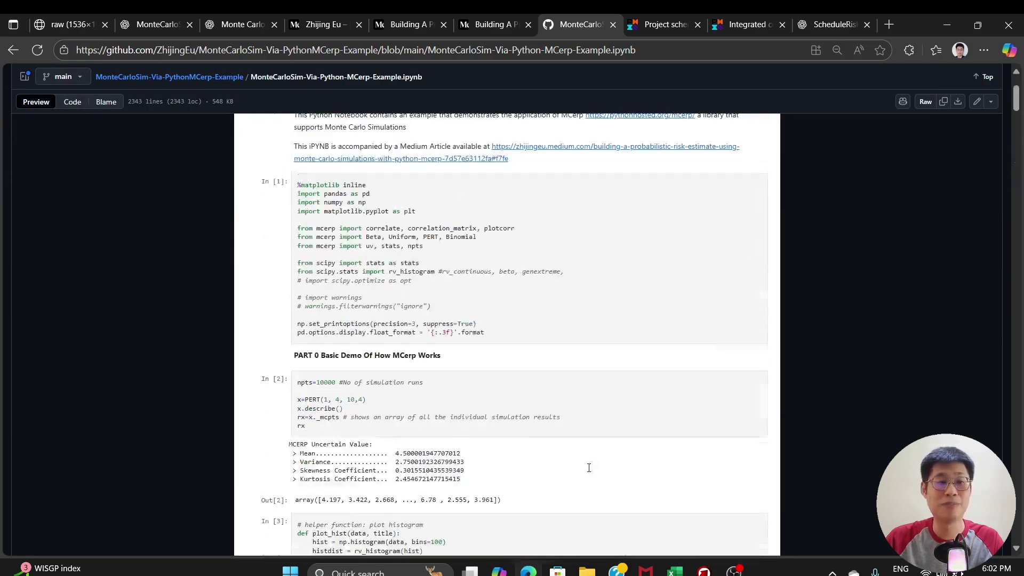
Step: Scroll the holiday budget chat from its original prompt down to the Interactive Canvas TypeScript code
left_click(136, 28)
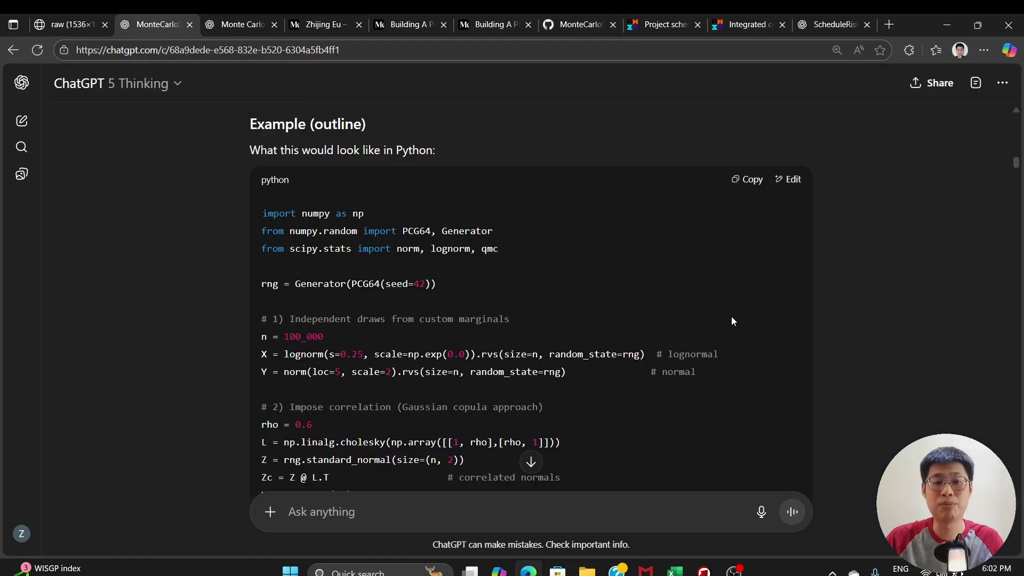
scroll(859, 376, "up", 5)
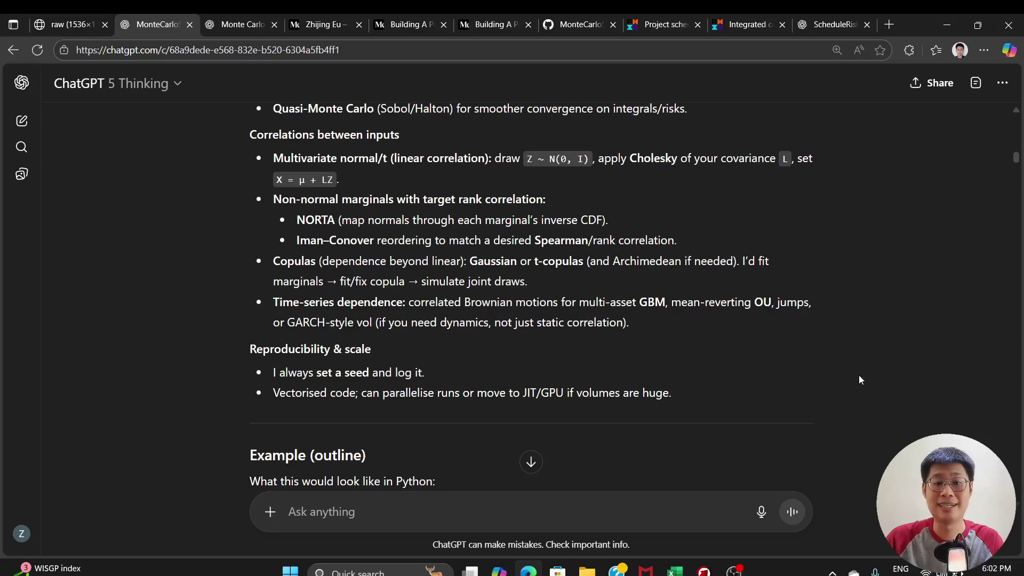
scroll(859, 376, "down", 15)
scroll(891, 385, "down", 5)
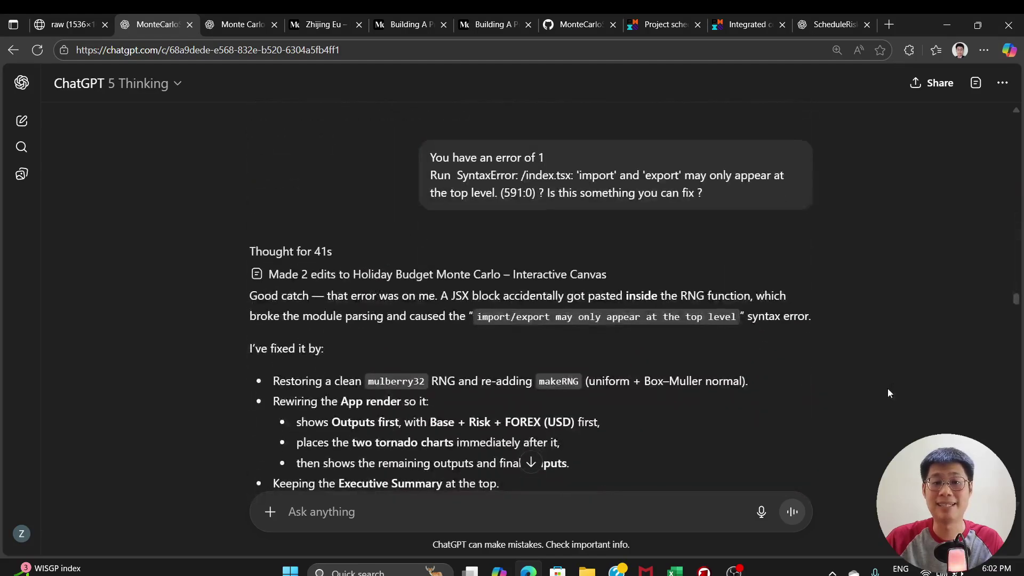
scroll(887, 389, "down", 5)
scroll(889, 393, "up", 12)
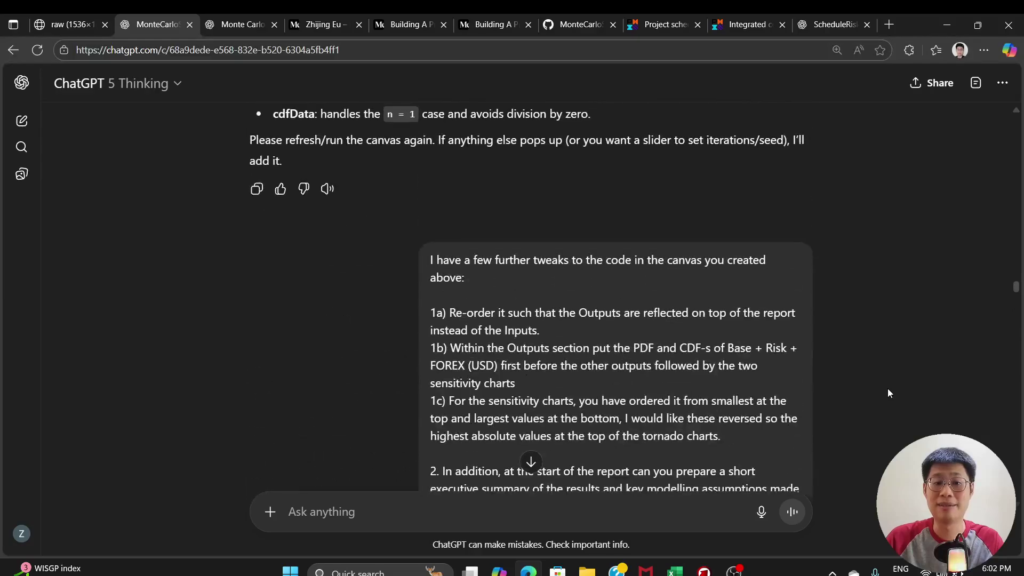
scroll(889, 393, "up", 10)
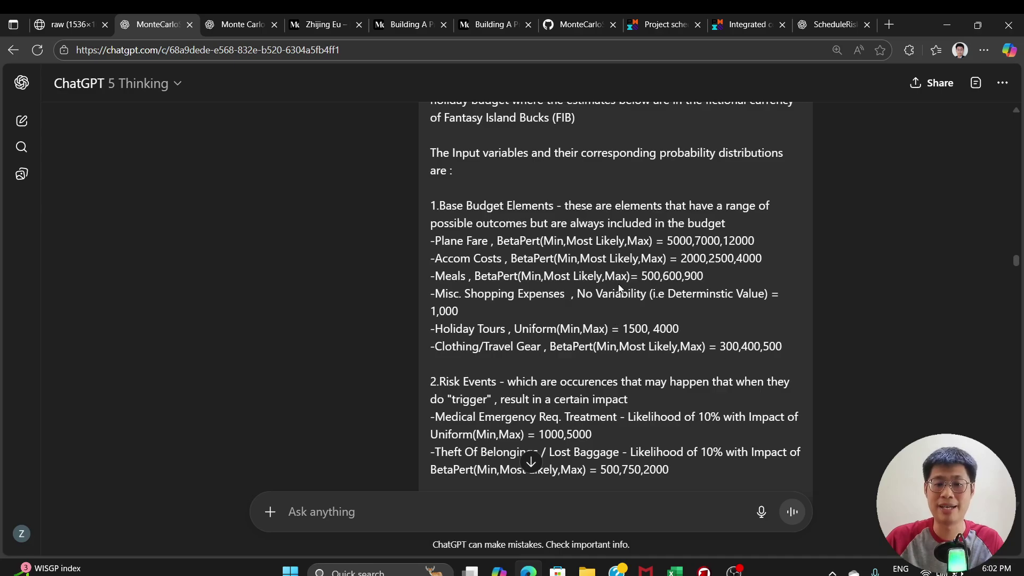
scroll(620, 361, "down", 4)
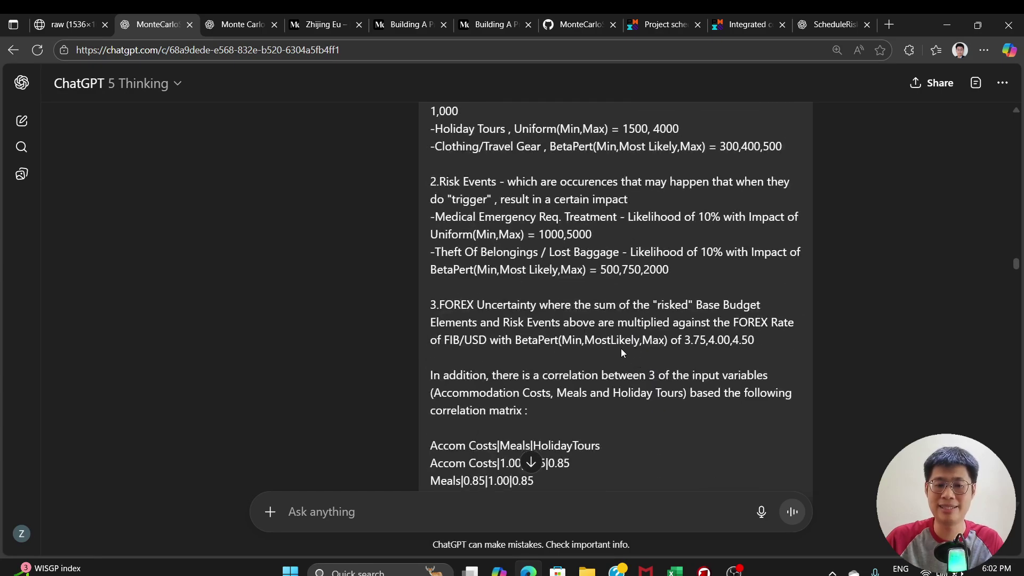
scroll(621, 352, "down", 7)
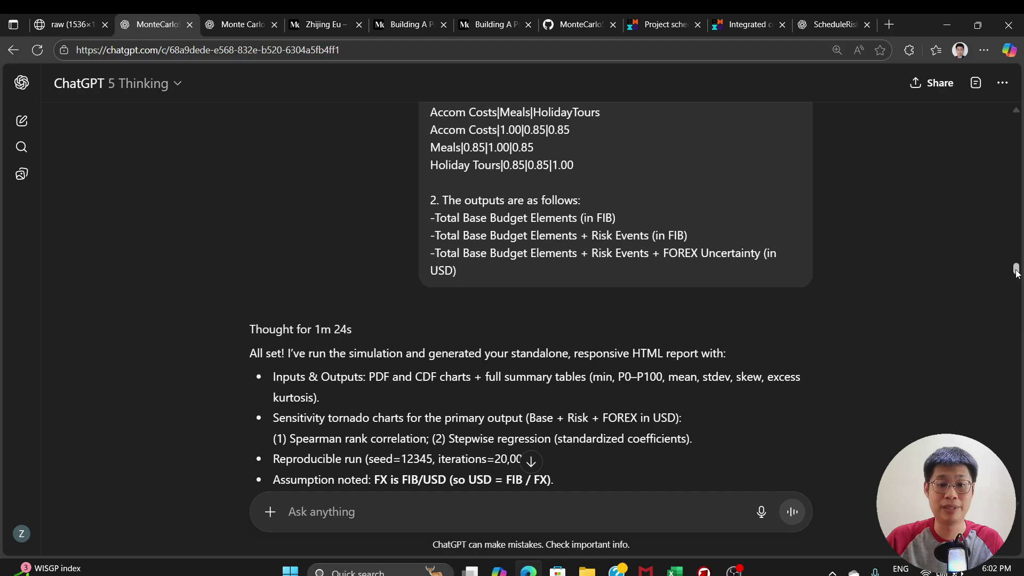
left_click_drag(1017, 273, 1016, 441)
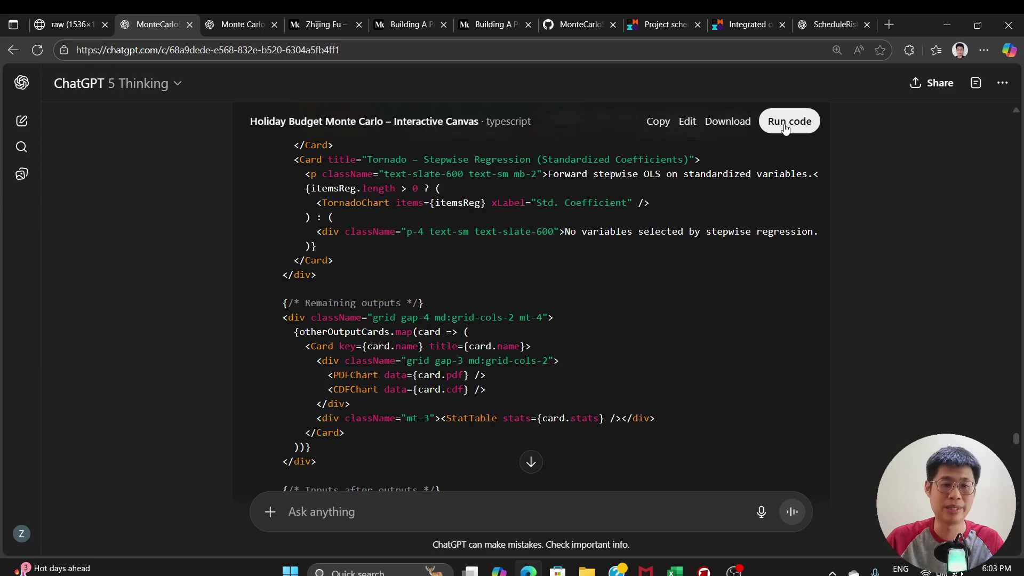
Step: Run the canvas and highlight the method, top Spearman impacts, mean/P50/P10–P90 and mulberry32 passages
left_click(786, 123)
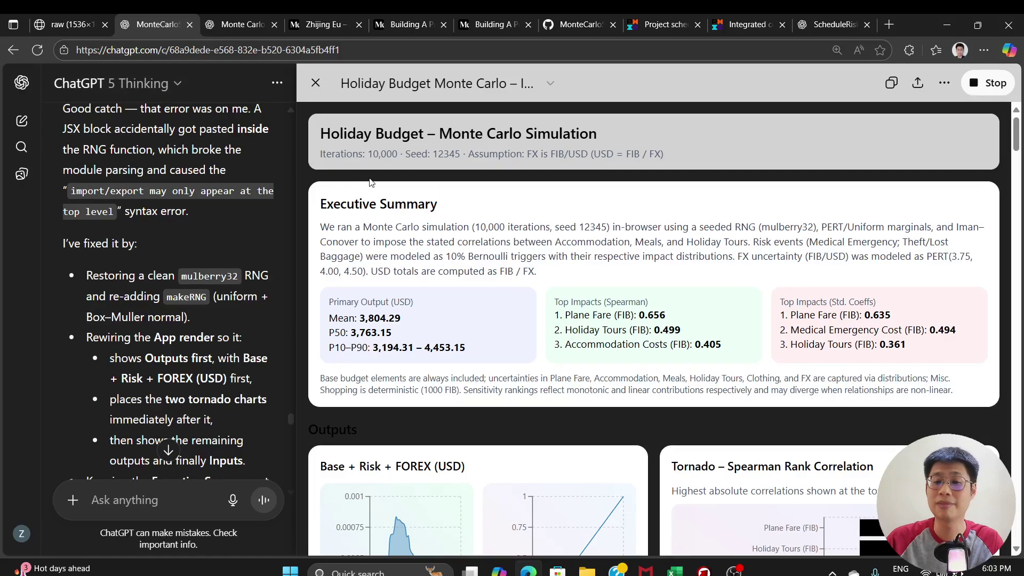
left_click_drag(324, 229, 546, 254)
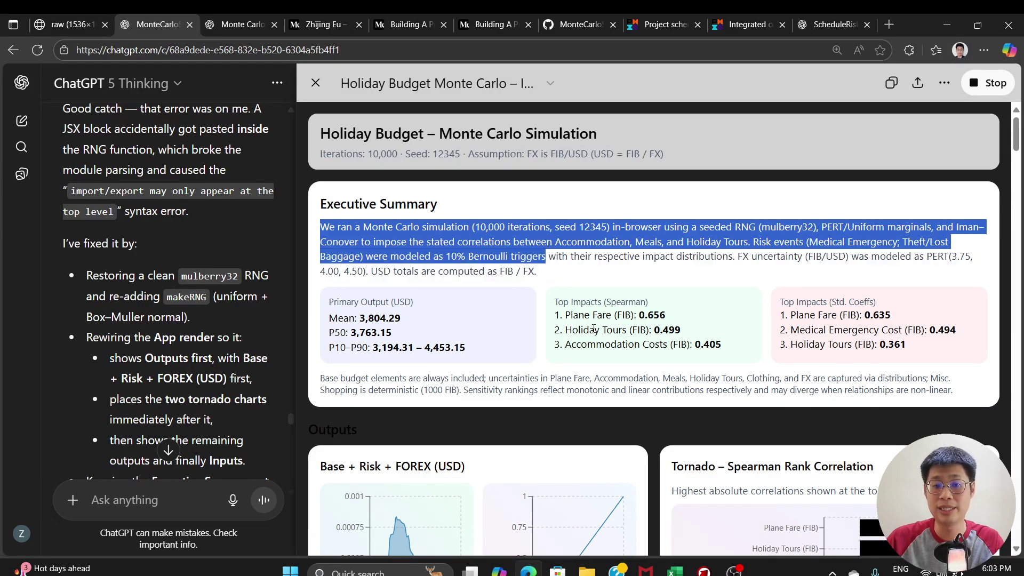
left_click_drag(564, 315, 685, 347)
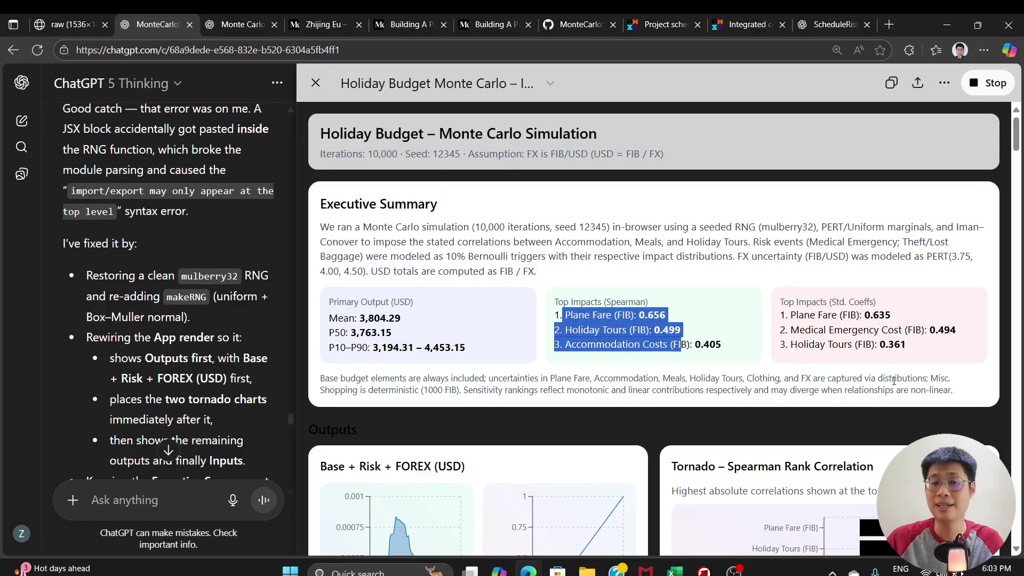
left_click_drag(329, 318, 497, 356)
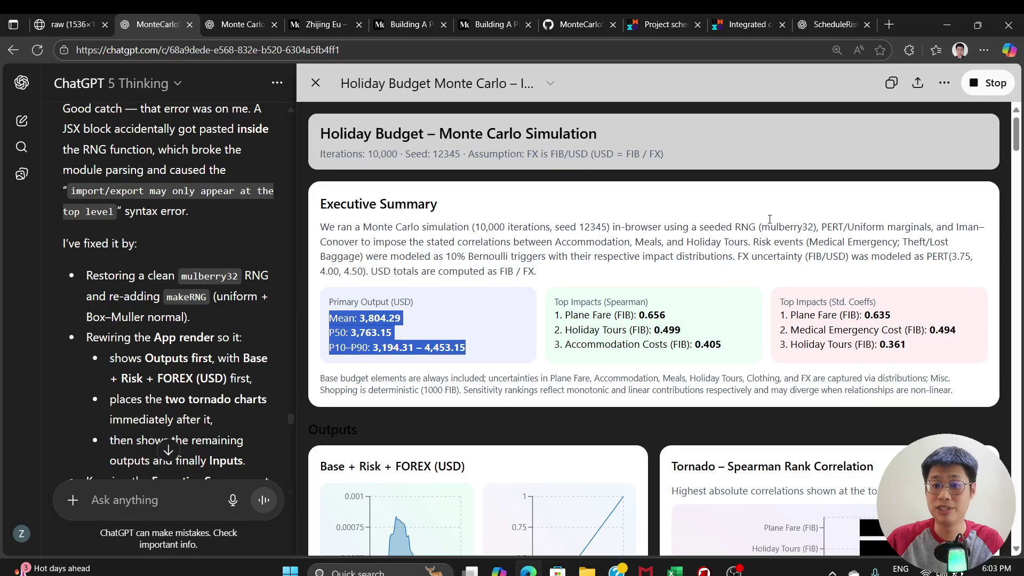
left_click_drag(762, 227, 814, 226)
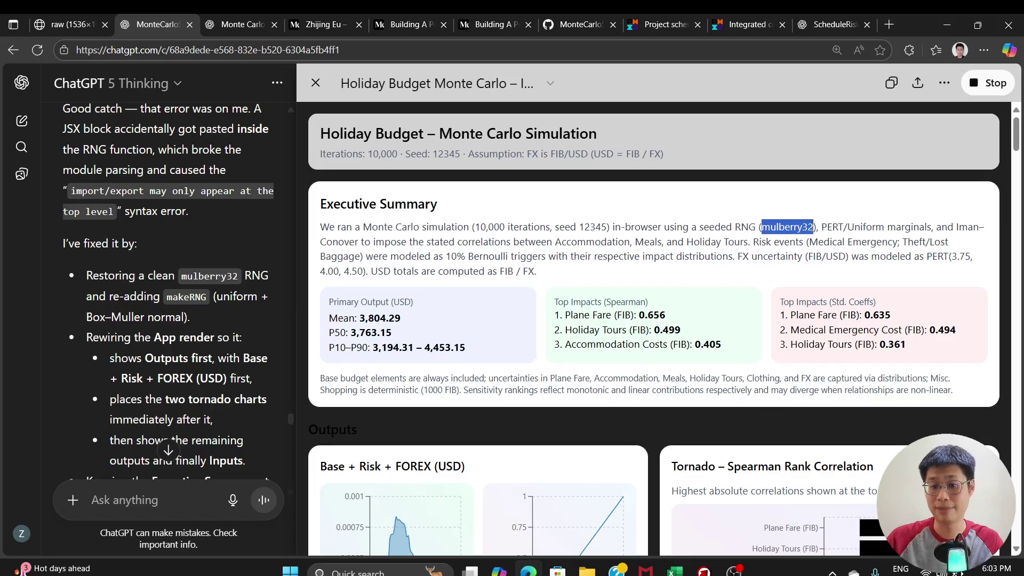
Step: Scroll the simulation report and inspect the tornado chart bars
scroll(743, 315, "down", 5)
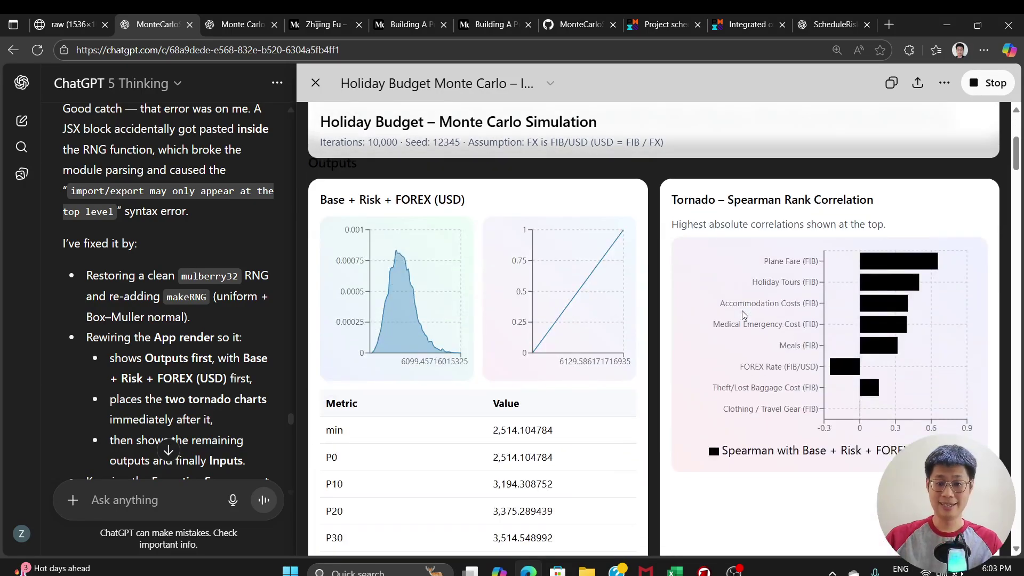
scroll(744, 315, "down", 1)
scroll(744, 315, "up", 1)
mouse_move(773, 355)
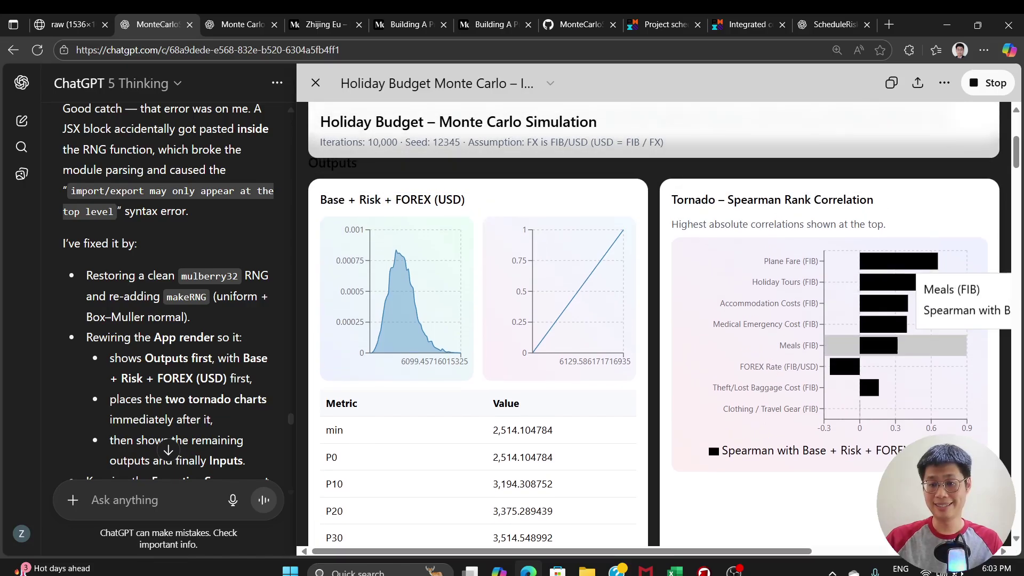
mouse_move(907, 272)
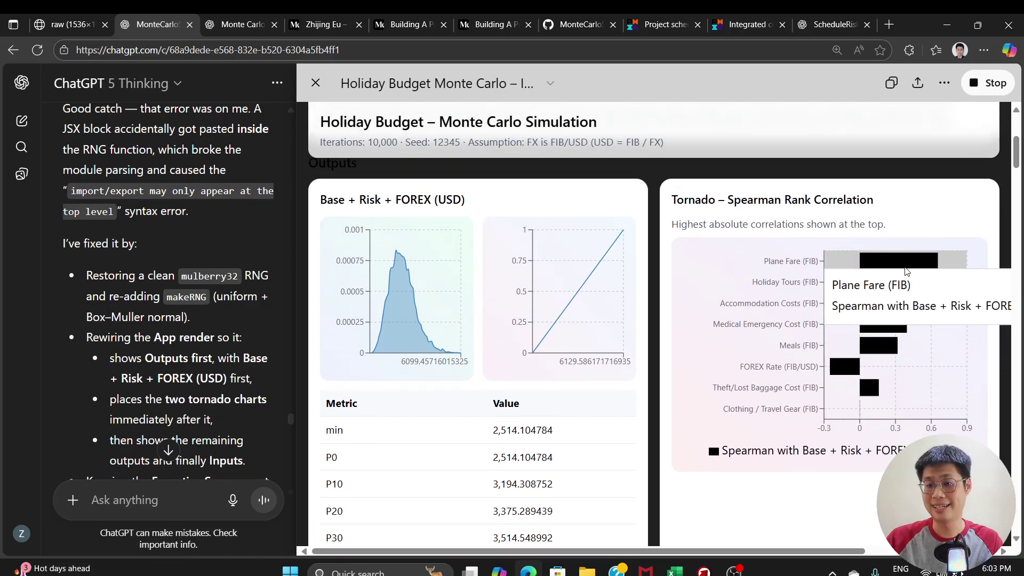
mouse_move(885, 343)
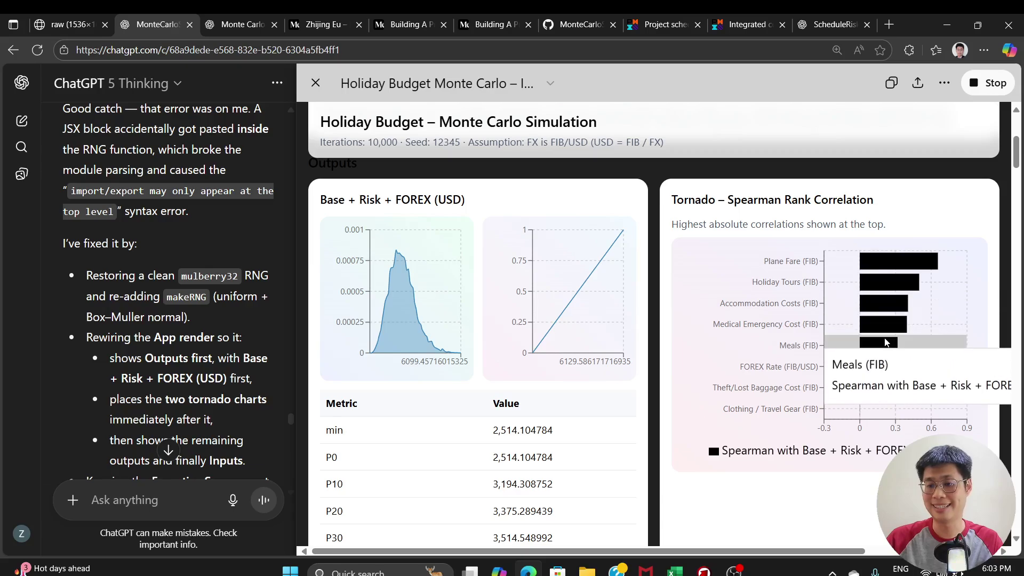
mouse_move(860, 373)
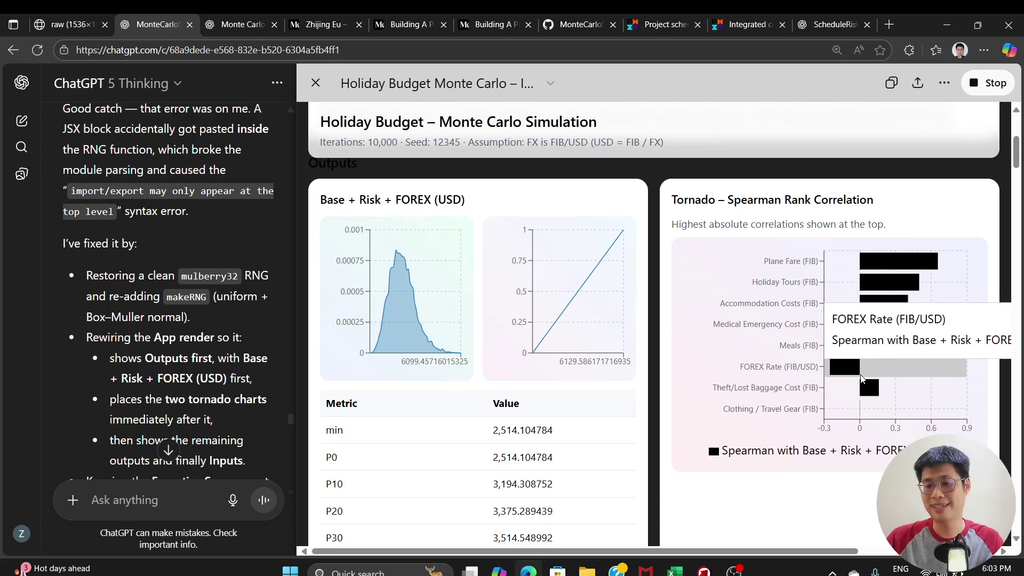
mouse_move(422, 320)
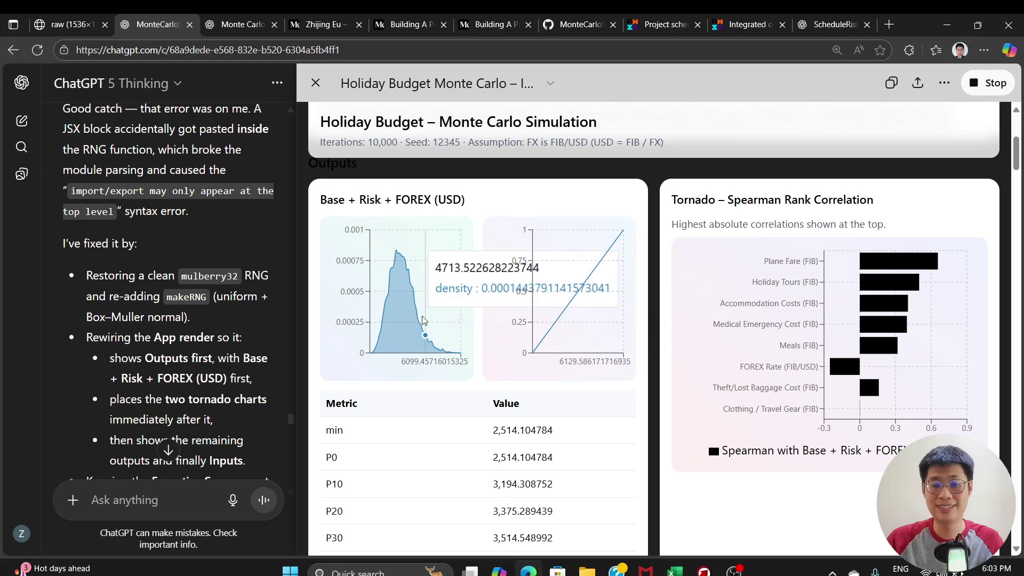
Step: Review the output distribution charts, then switch to the PMI schedule risk analysis article
scroll(712, 369, "down", 8)
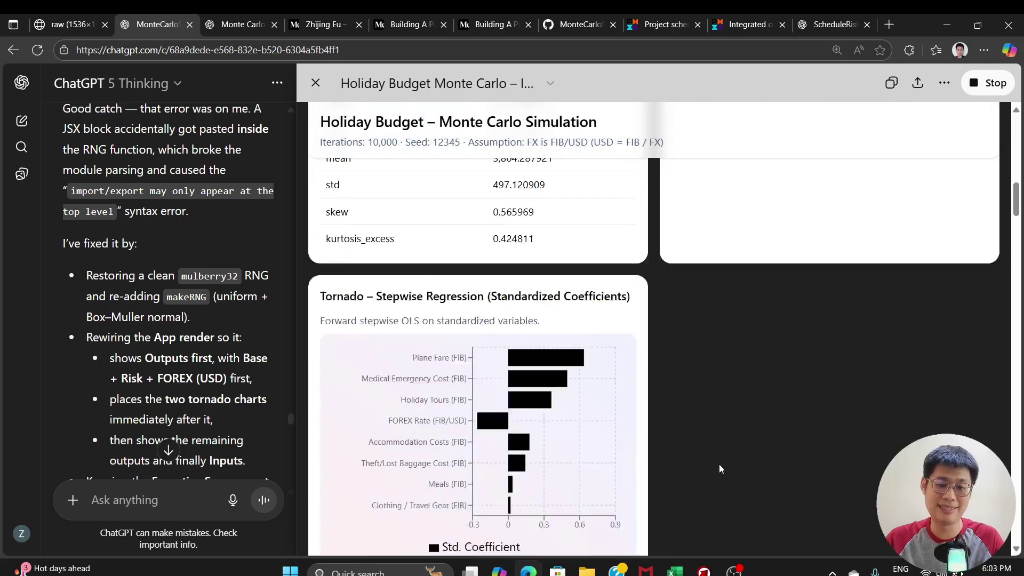
scroll(719, 469, "down", 1)
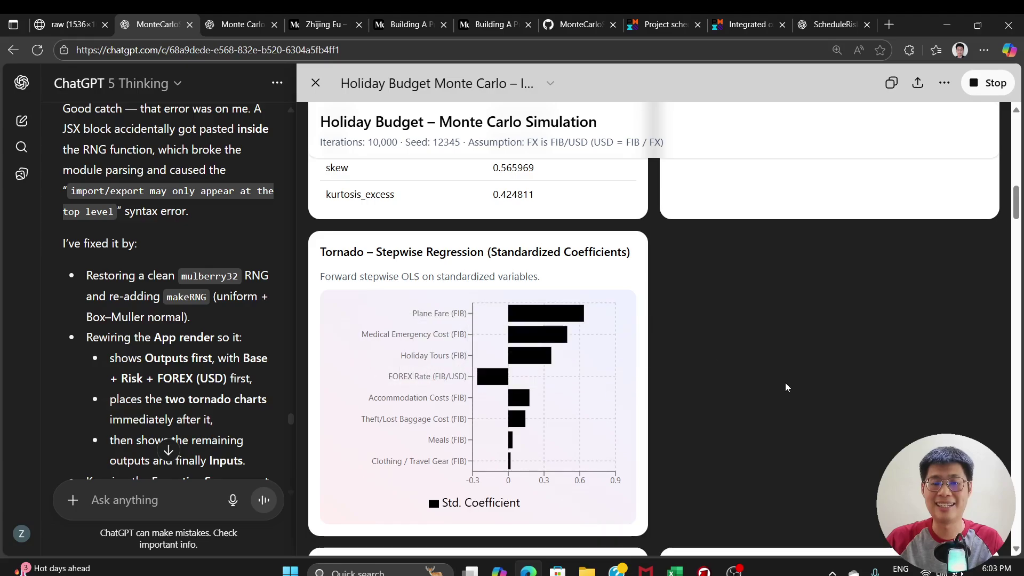
scroll(785, 383, "down", 3)
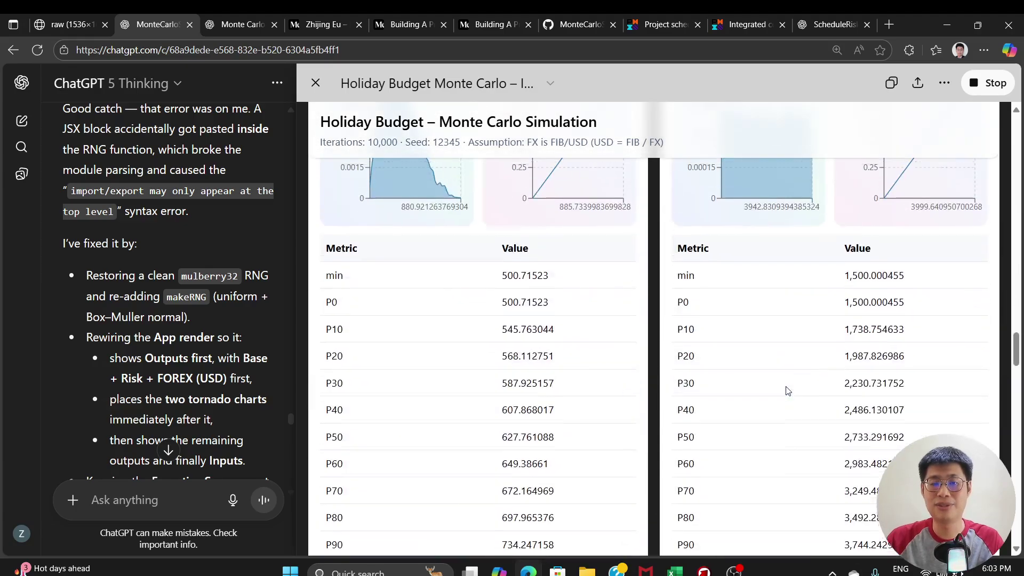
scroll(788, 391, "up", 5)
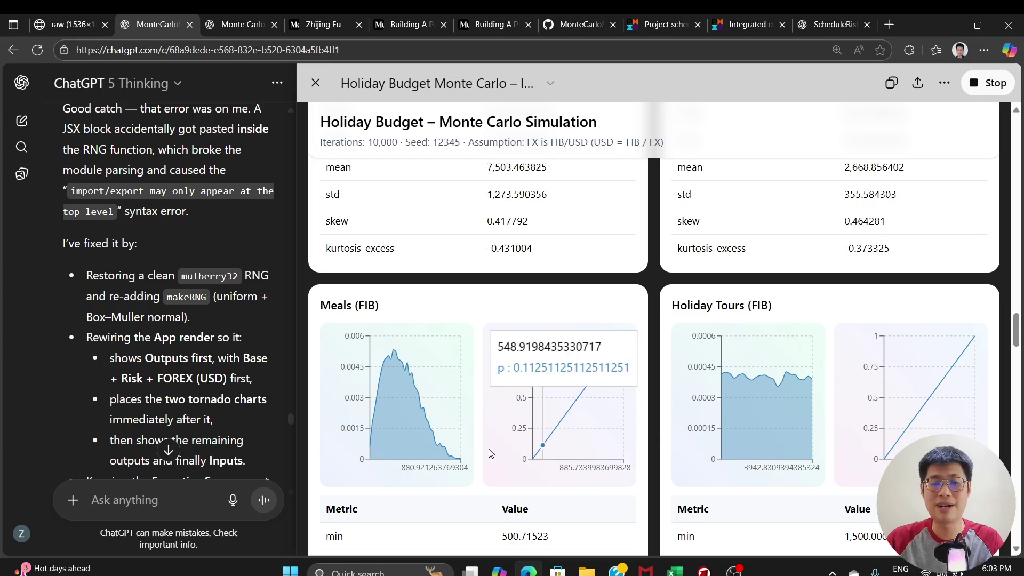
scroll(636, 349, "up", 12)
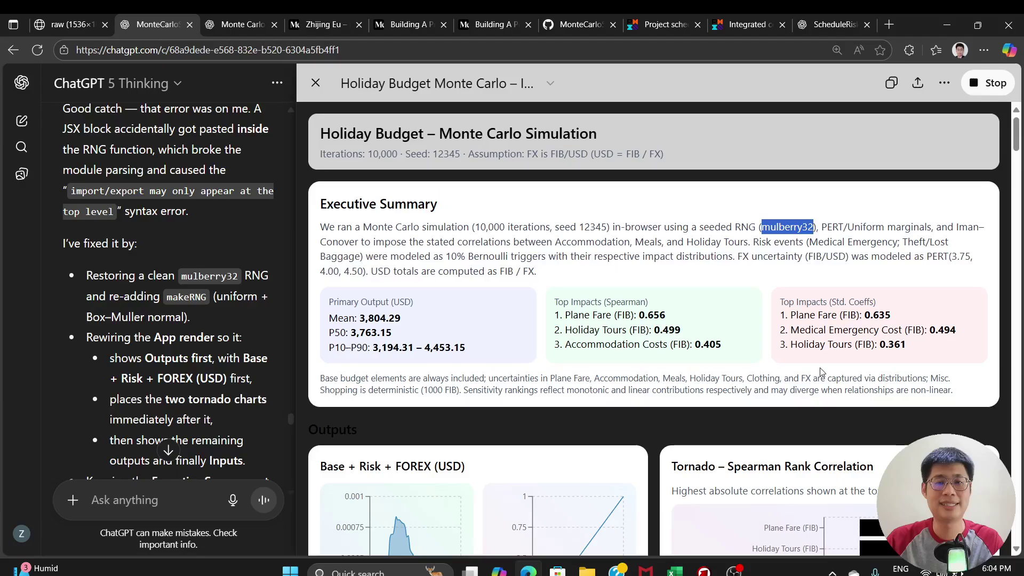
left_click(644, 24)
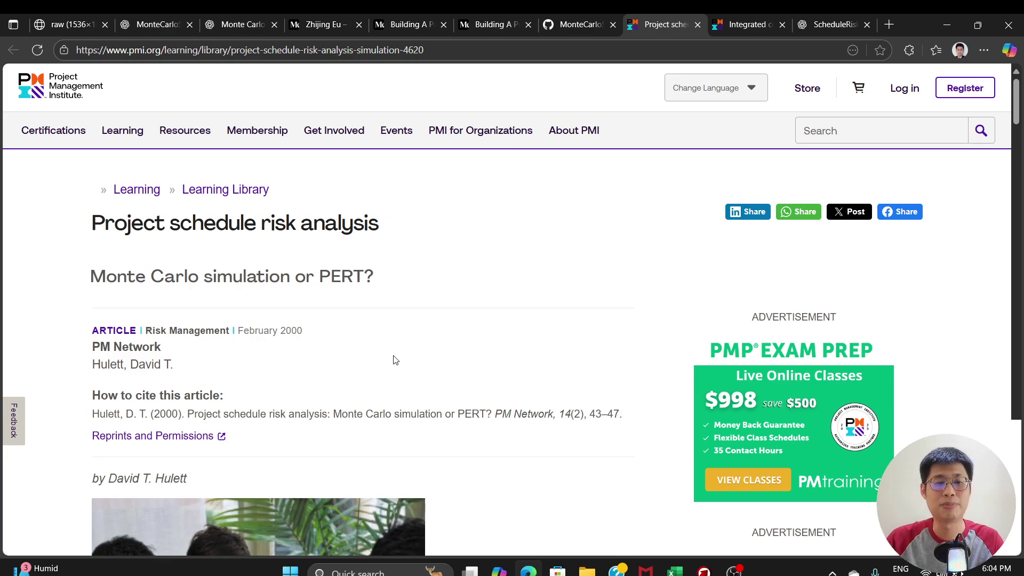
Step: Scroll down through the PMI schedule risk analysis article
scroll(396, 360, "down", 20)
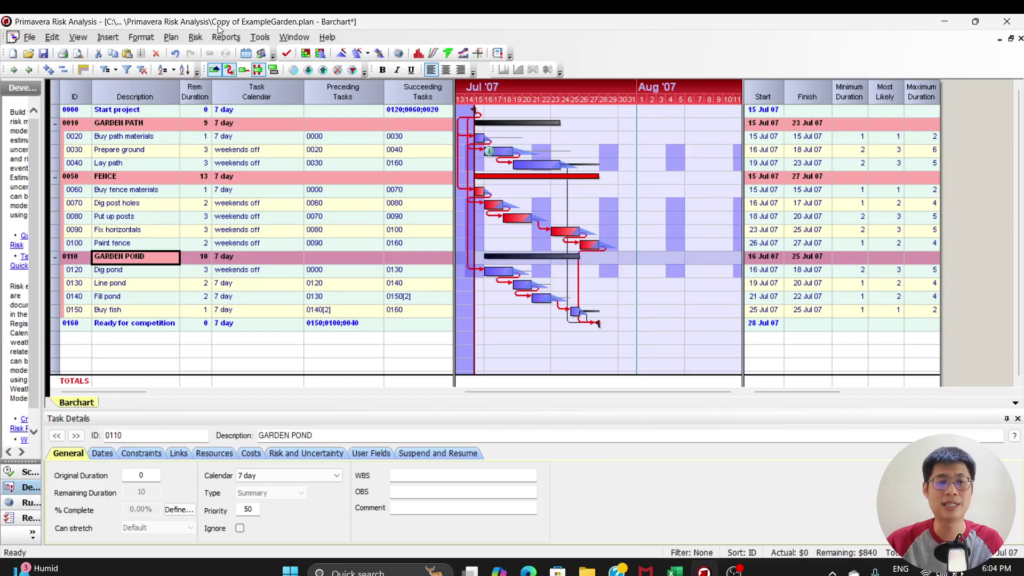
Step: Open Risk > Run Risk Analysis for 1000 iterations and move the dialog off the Gantt bars
left_click(197, 38)
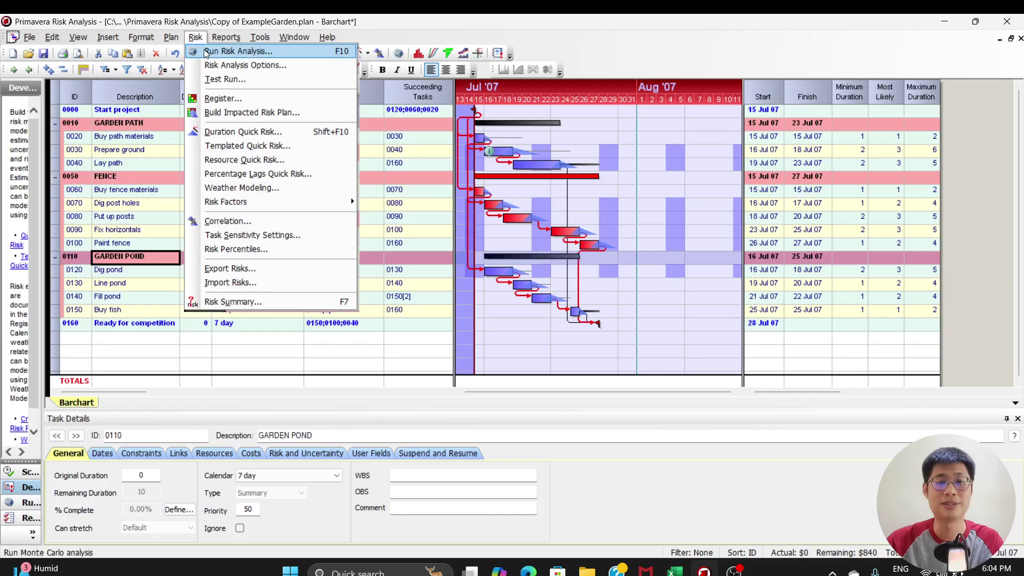
left_click(226, 49)
left_click_drag(523, 223, 660, 362)
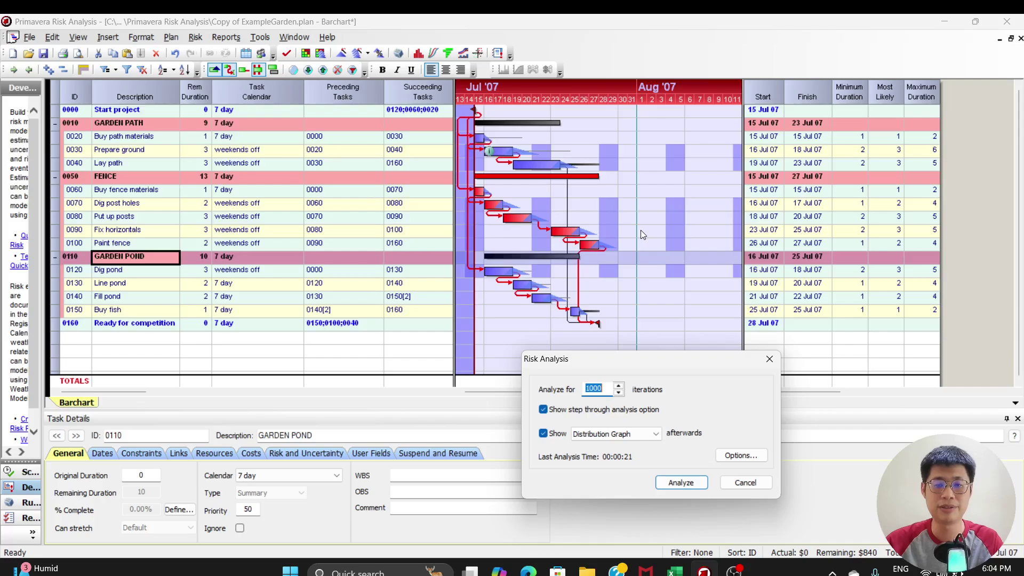
Step: Analyze in step mode through iteration 21, then complete the remaining iterations of the 1000-iteration run
left_click(680, 483)
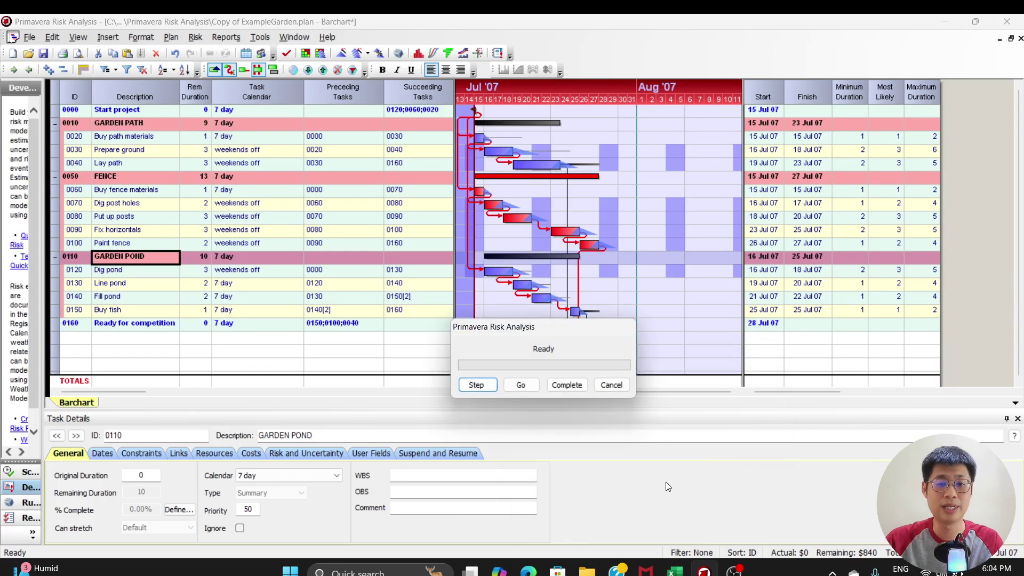
left_click(478, 387)
left_click(478, 386)
left_click(478, 387)
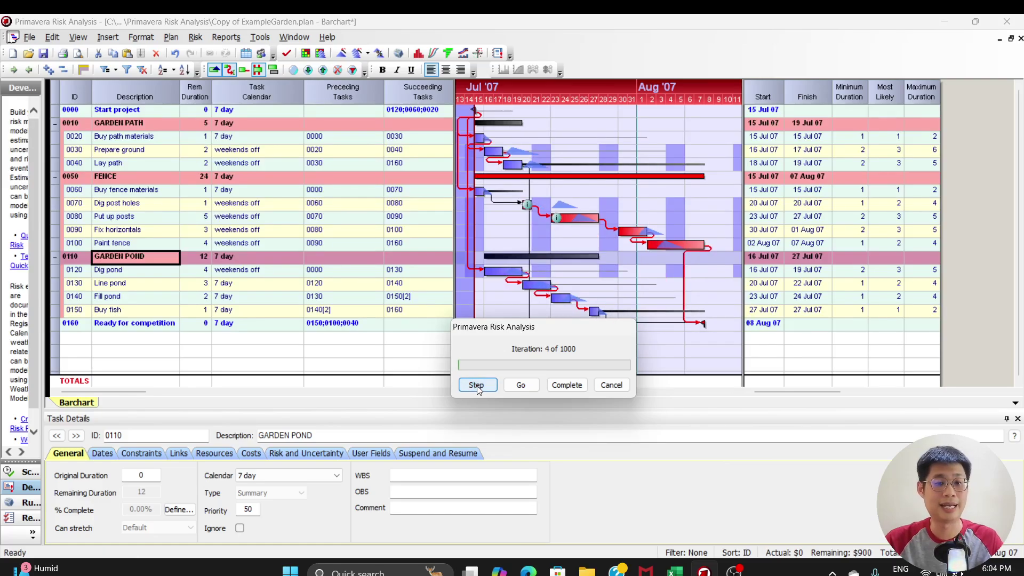
left_click(477, 386)
left_click(477, 387)
left_click(477, 386)
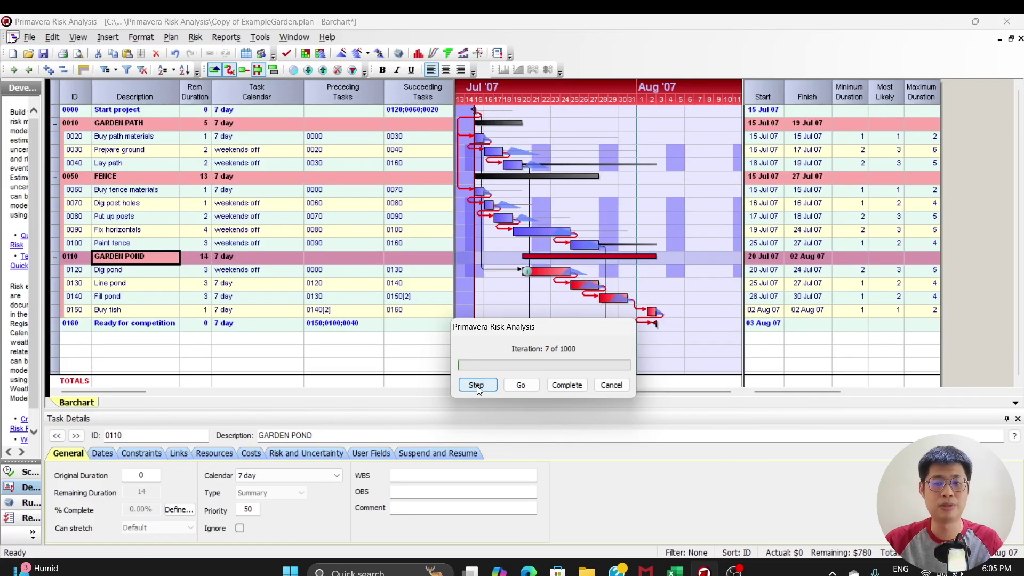
left_click(477, 387)
left_click(477, 386)
left_click(477, 386)
left_click(477, 386)
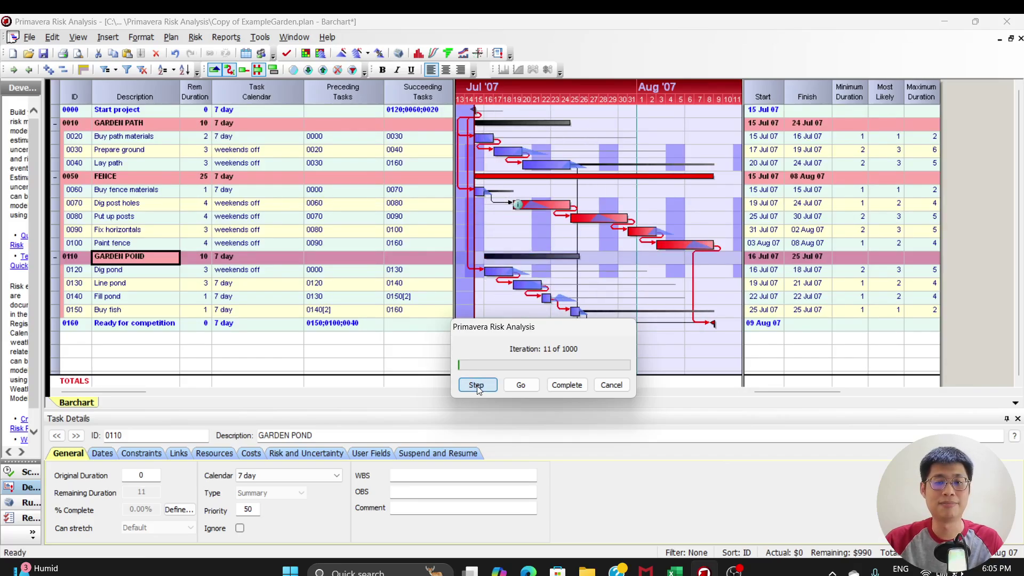
left_click(477, 387)
left_click(477, 386)
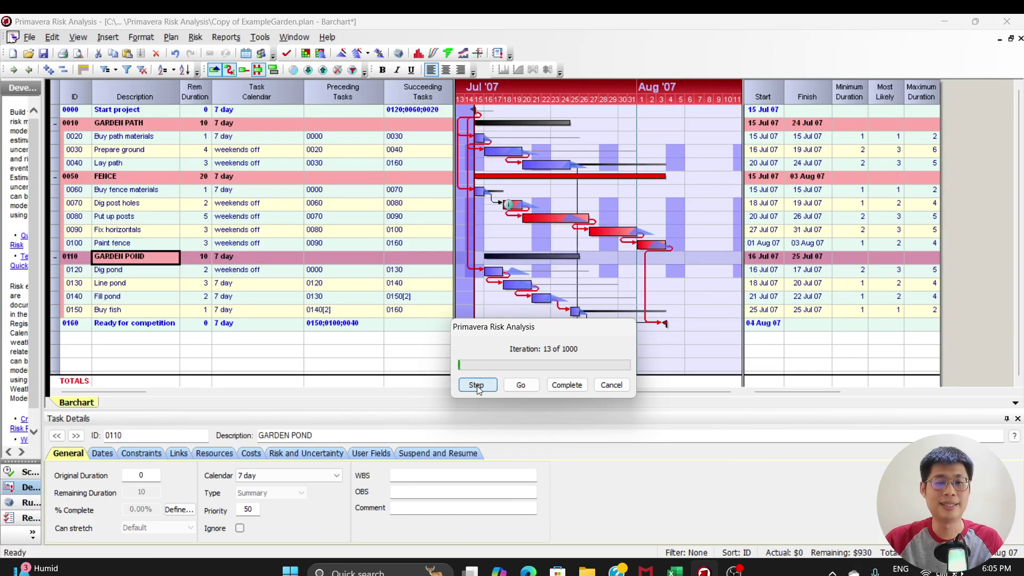
left_click(477, 386)
left_click(477, 386)
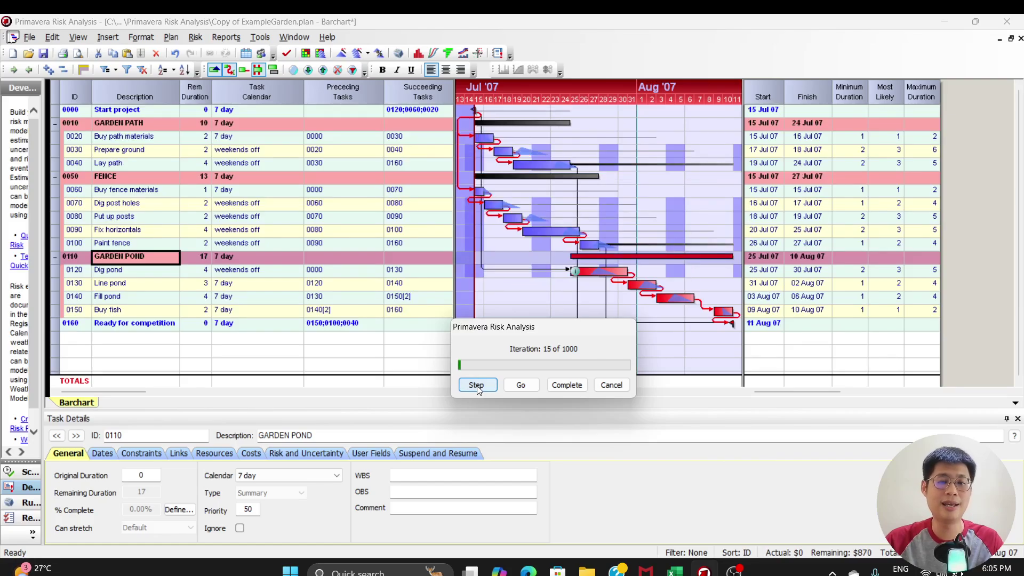
left_click(477, 386)
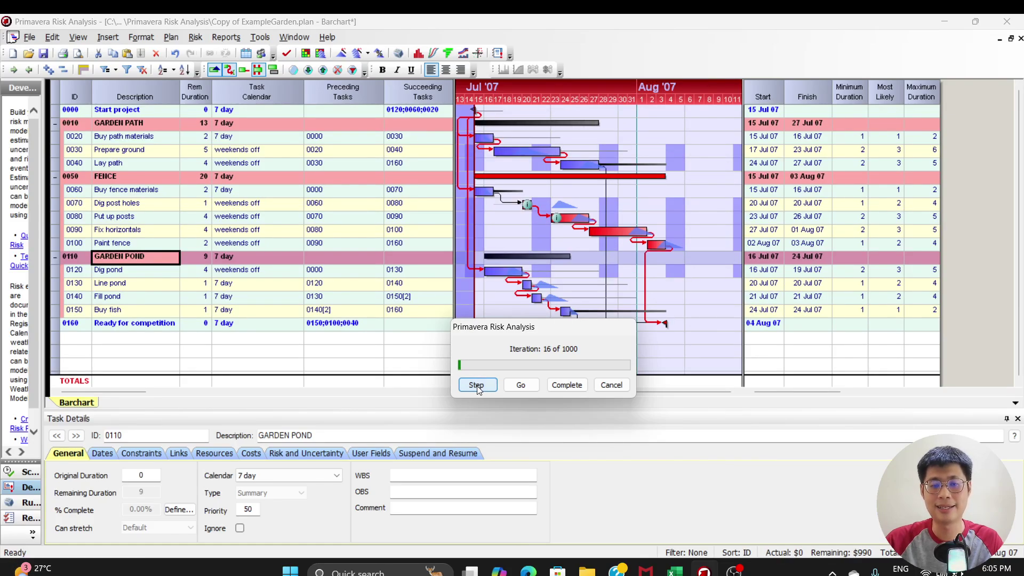
left_click(477, 386)
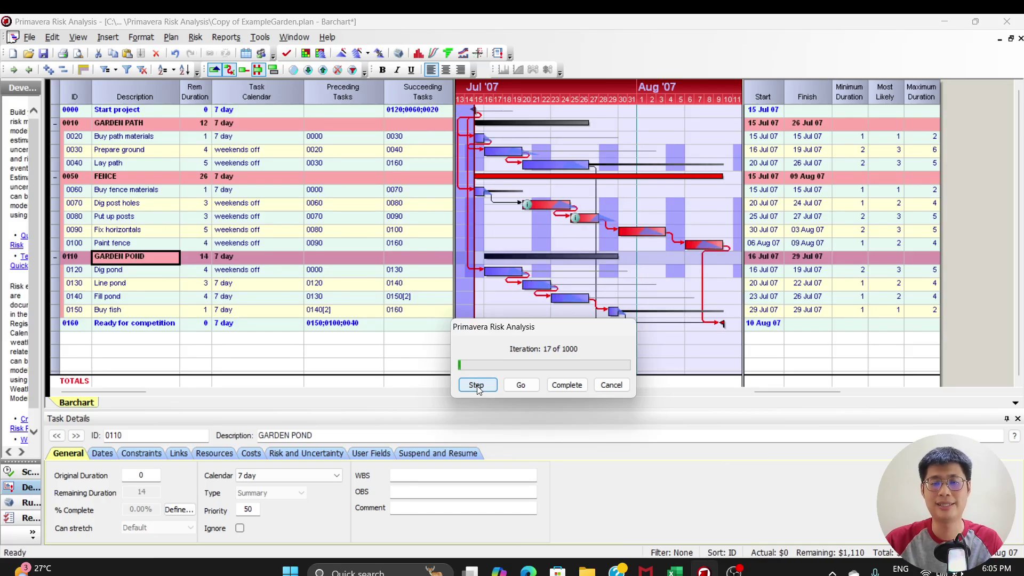
left_click(477, 387)
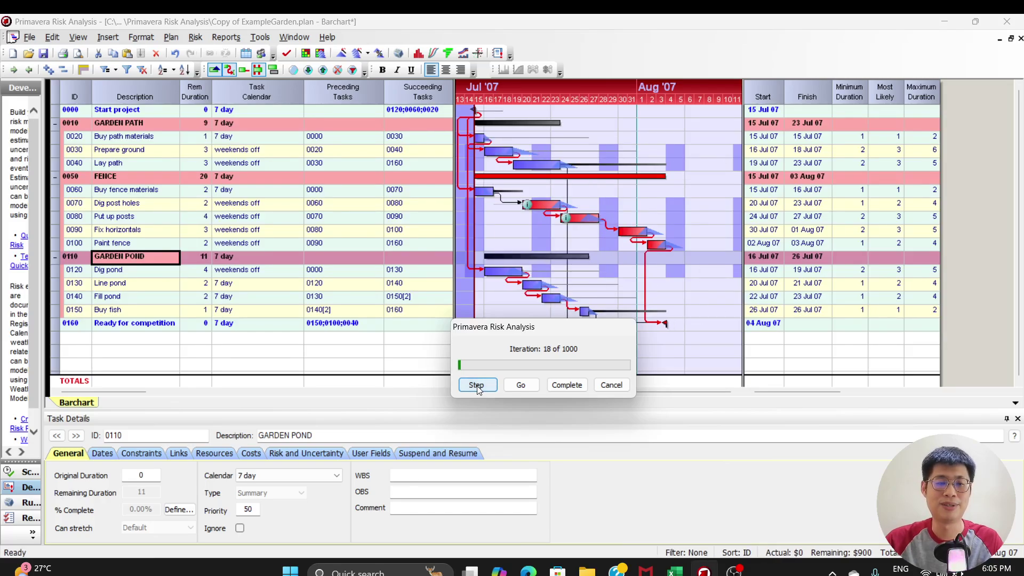
left_click(477, 386)
left_click(477, 387)
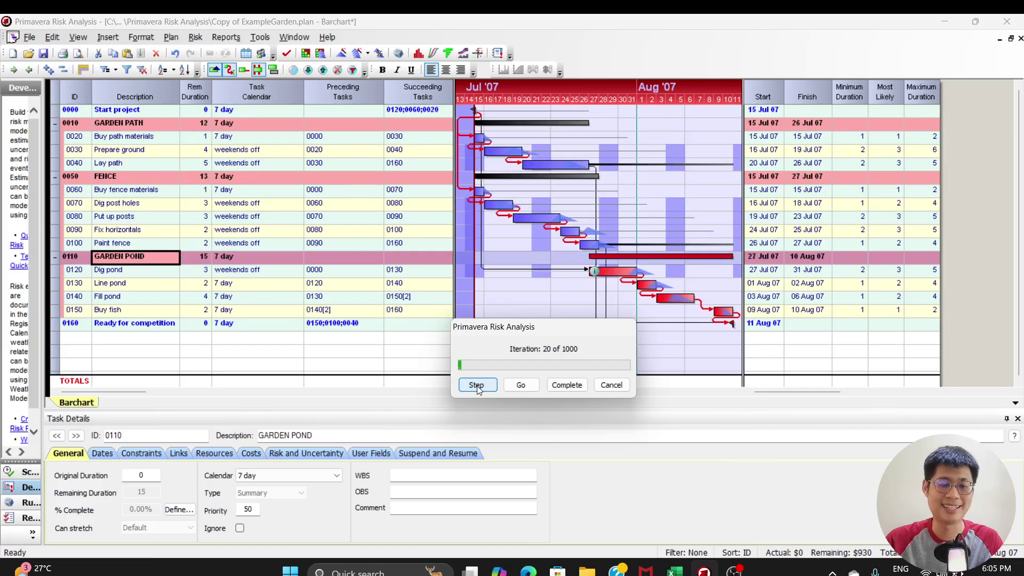
left_click(477, 386)
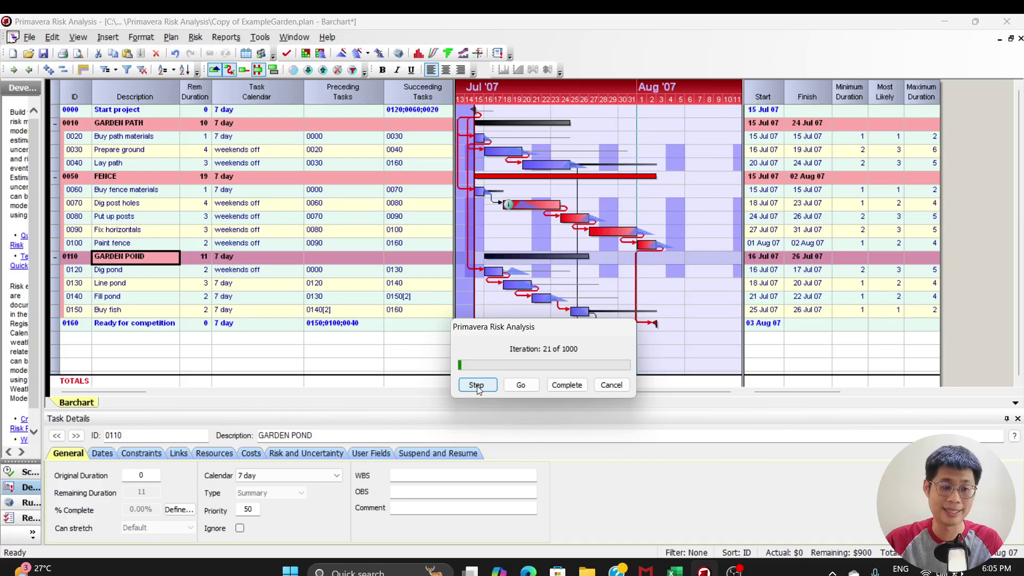
mouse_move(552, 570)
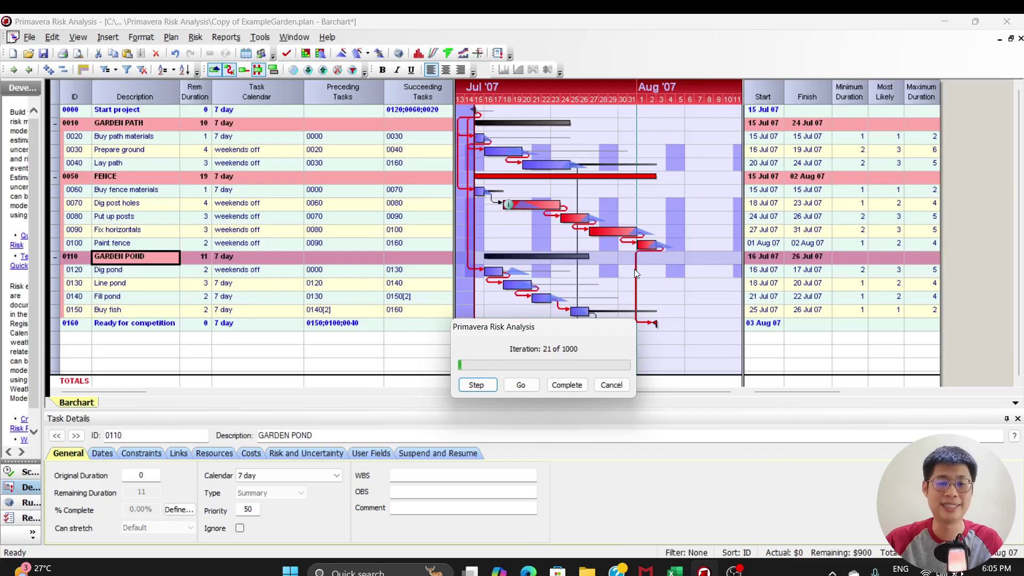
left_click(578, 390)
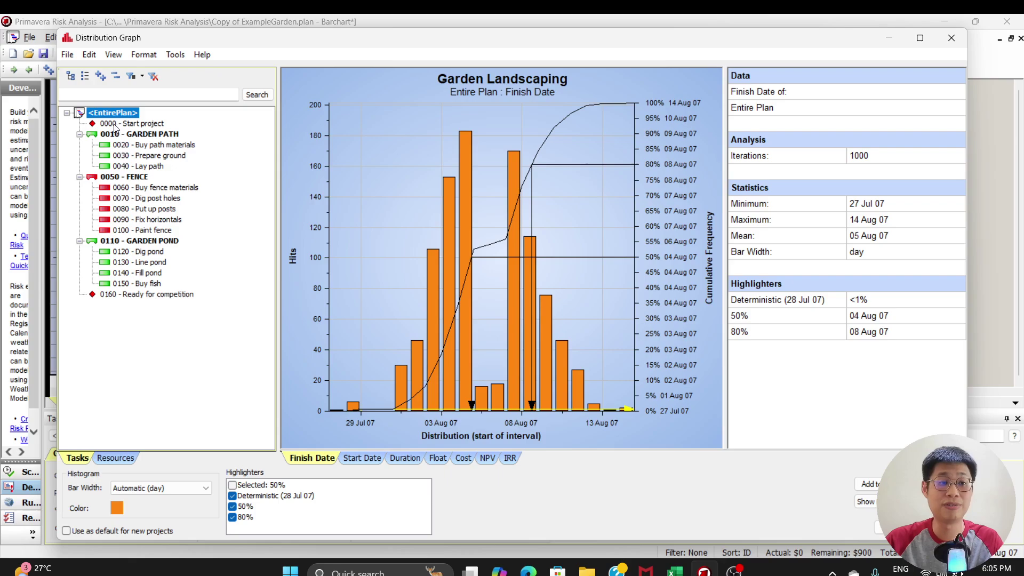
Step: Check Ready for competition's finish-date distribution, close it unsaved, and open the Tornado Graph report
left_click(155, 296)
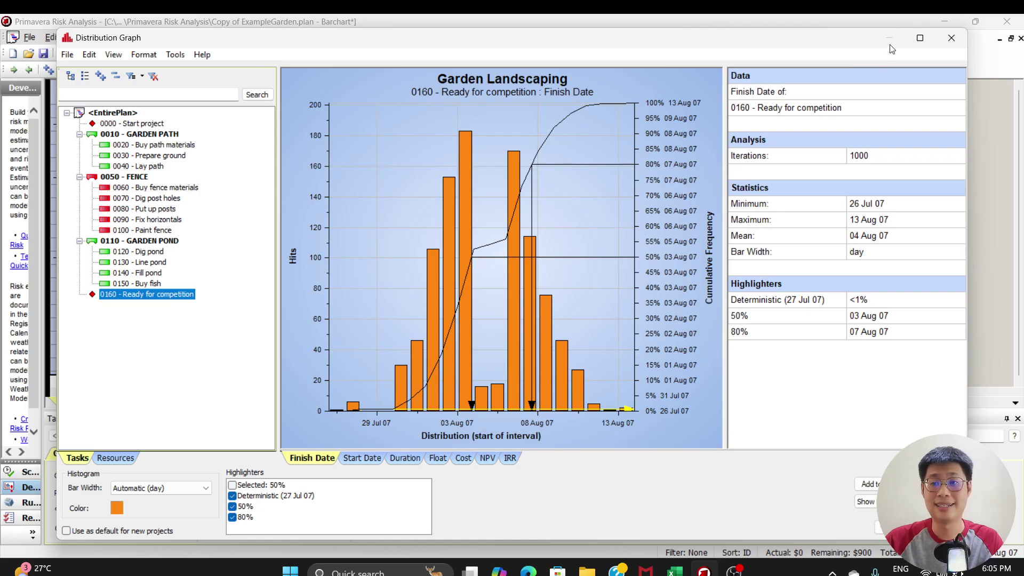
left_click(952, 37)
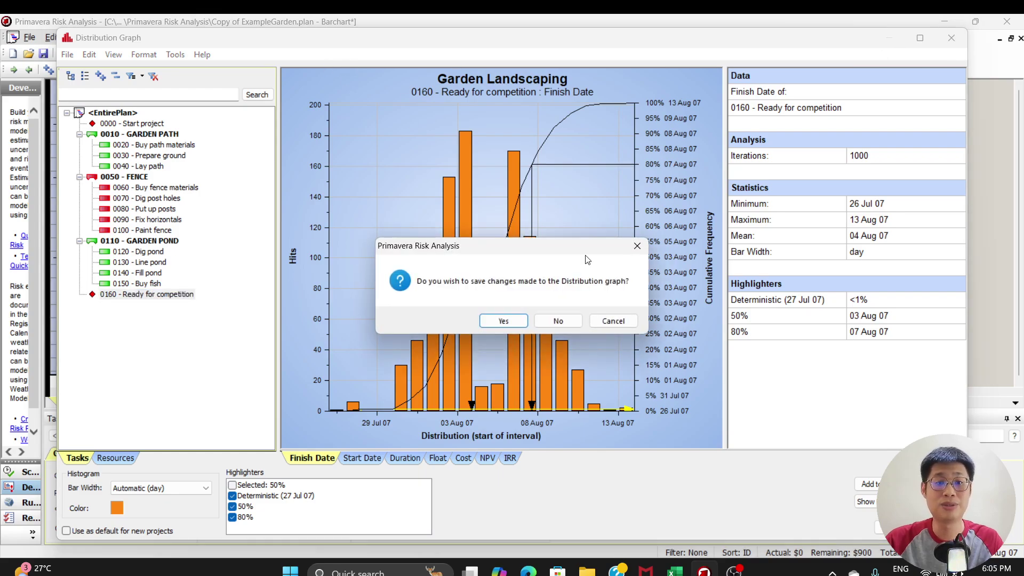
left_click(560, 322)
left_click(238, 39)
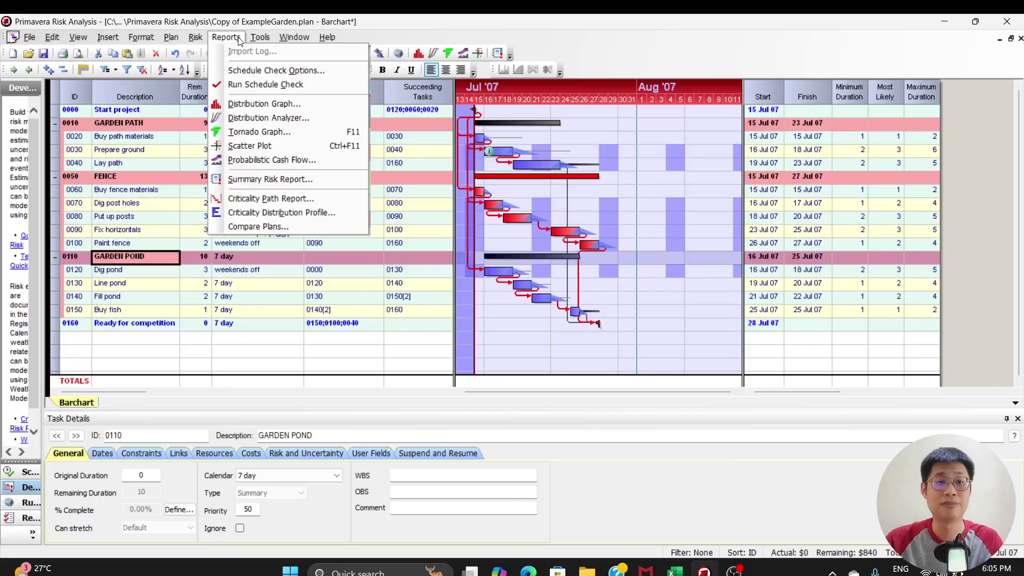
left_click(259, 131)
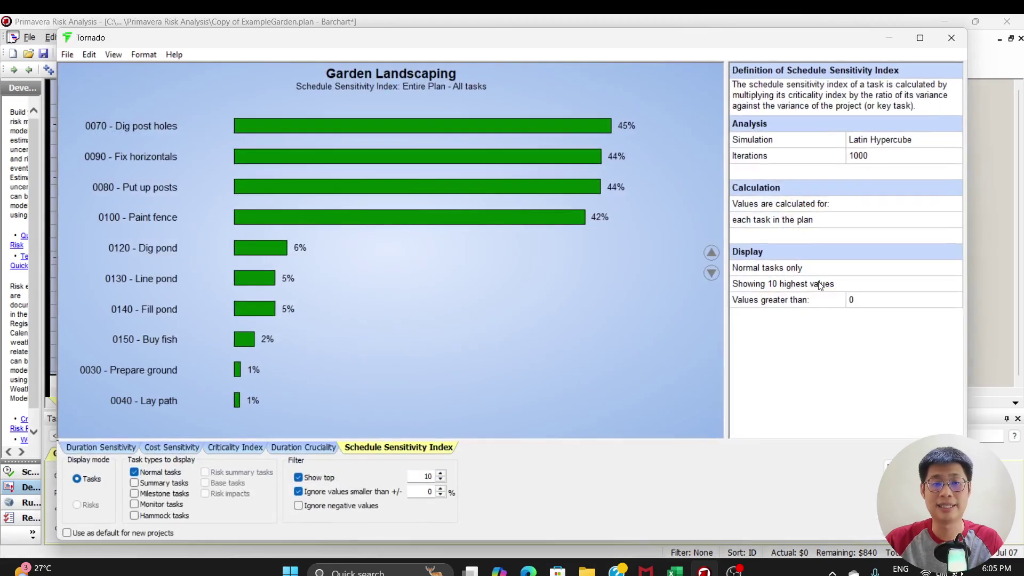
Step: Scroll through the ChatGPT schedule risk conversation
mouse_move(528, 571)
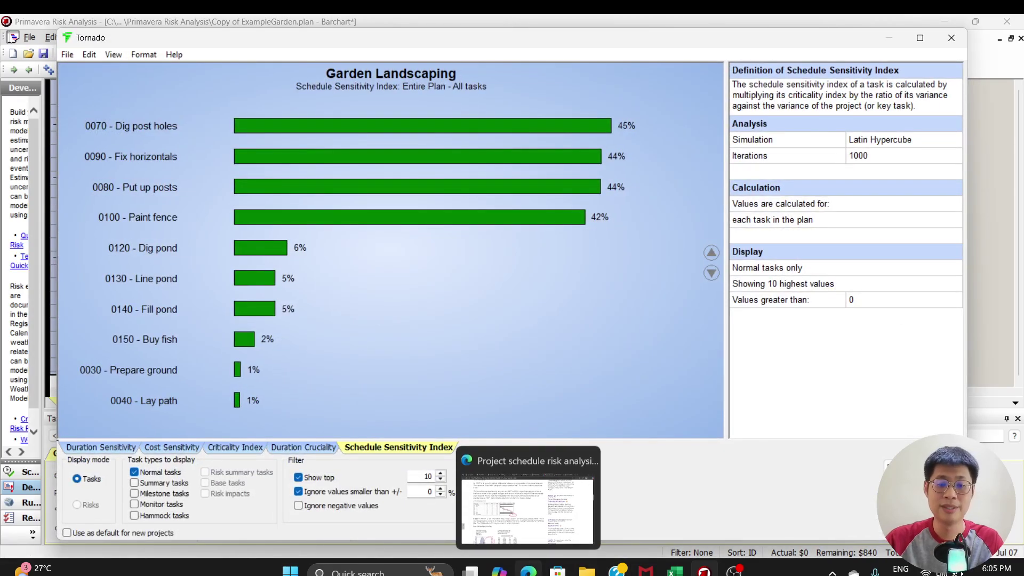
left_click(569, 511)
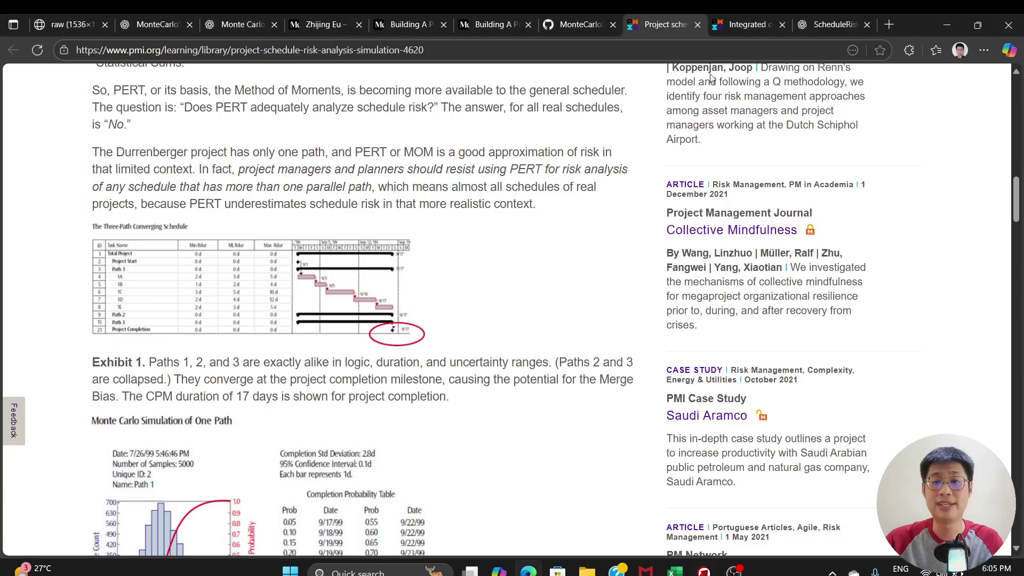
left_click(814, 20)
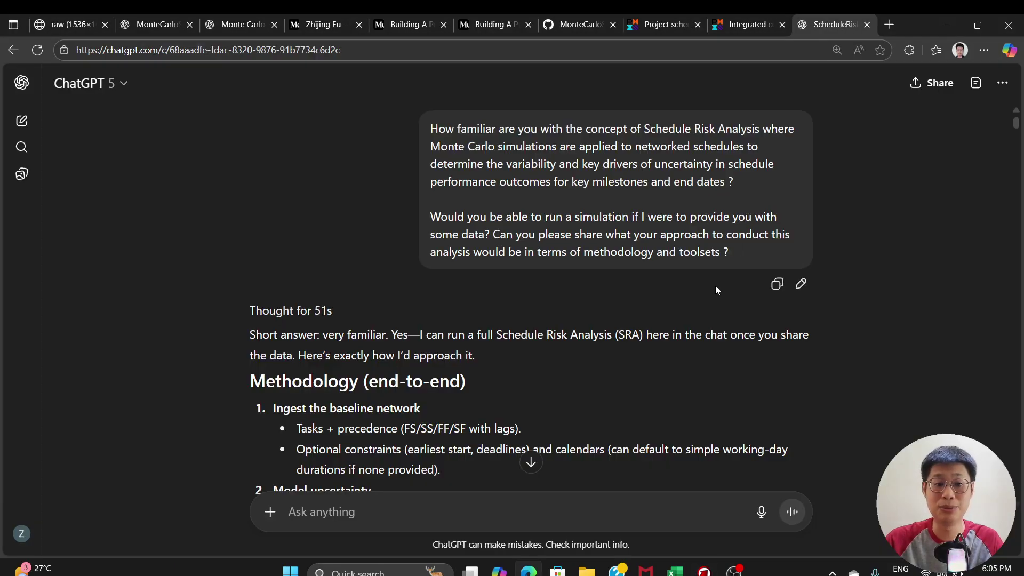
scroll(695, 358, "down", 3)
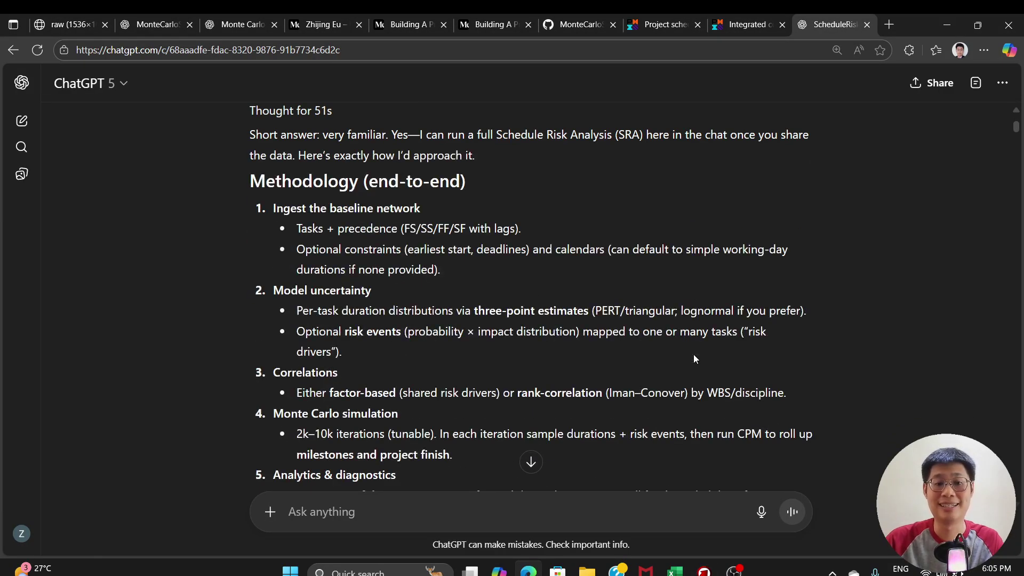
scroll(695, 358, "down", 4)
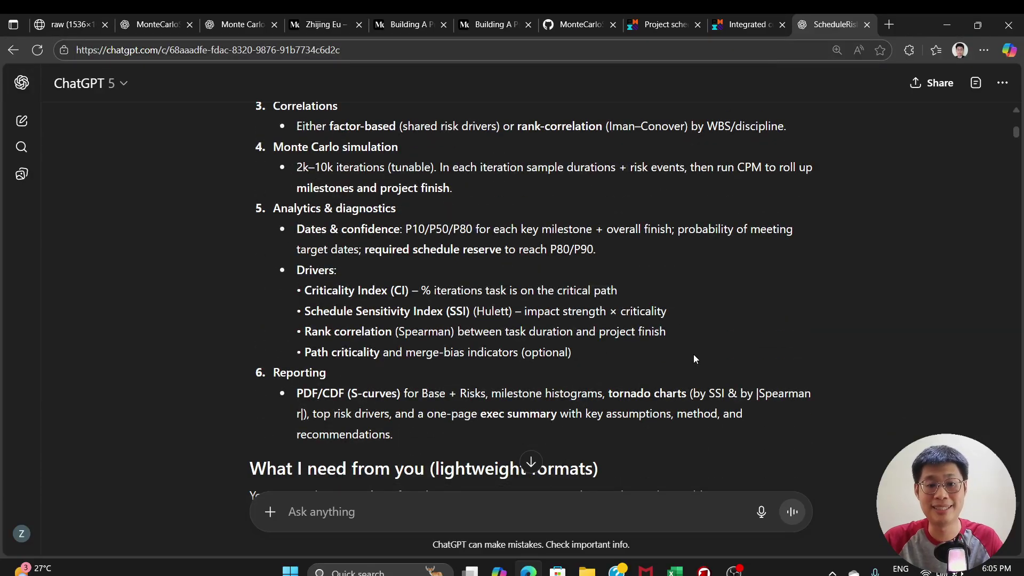
scroll(695, 359, "down", 7)
scroll(695, 359, "up", 4)
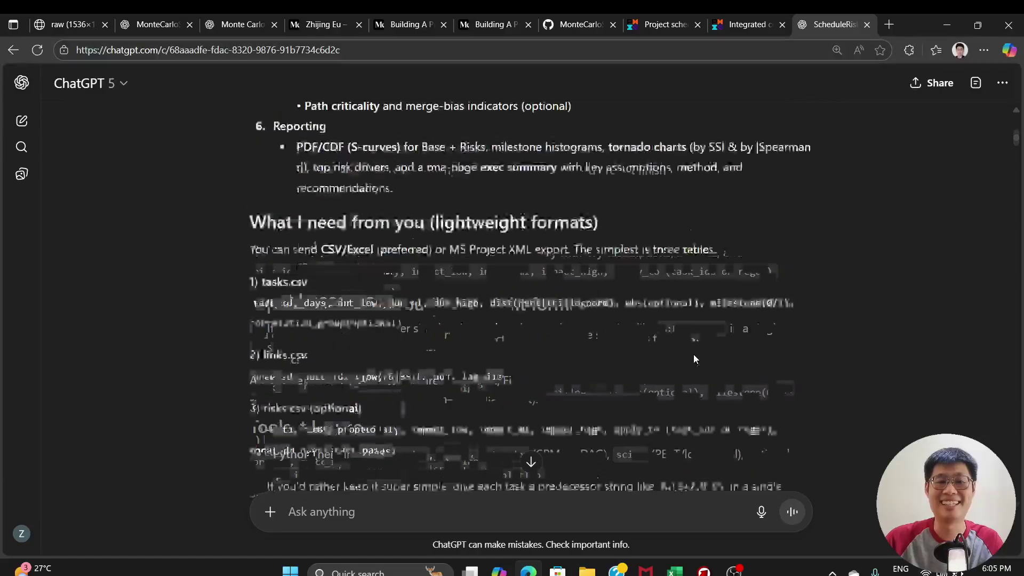
scroll(694, 355, "up", 5)
scroll(619, 312, "up", 3)
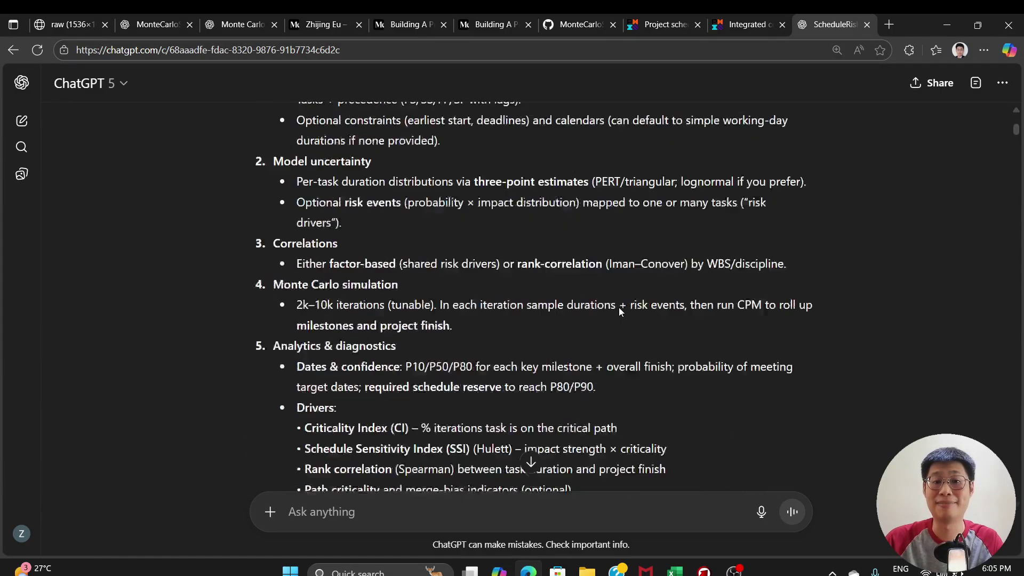
scroll(620, 308, "up", 1)
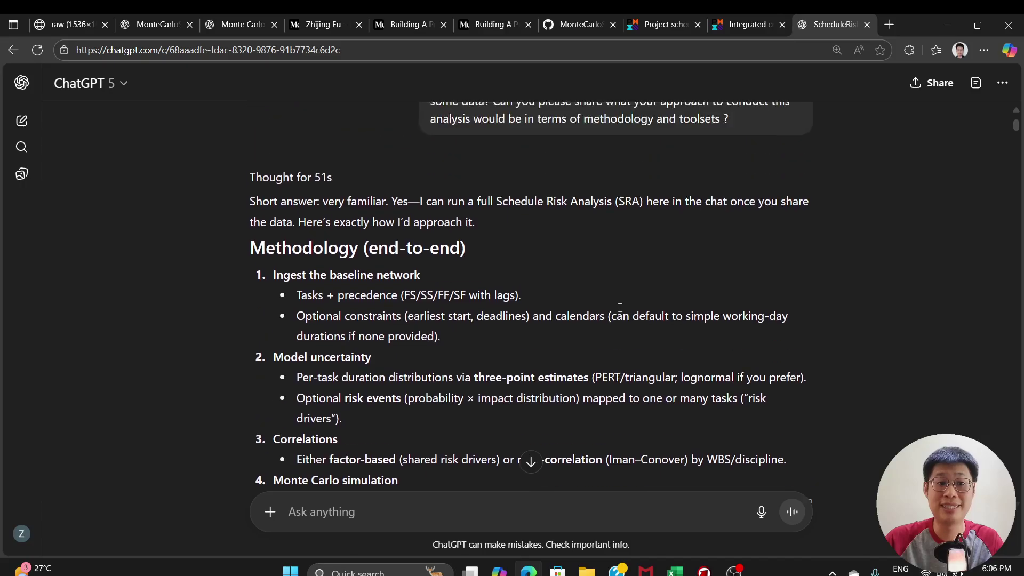
scroll(620, 308, "down", 1)
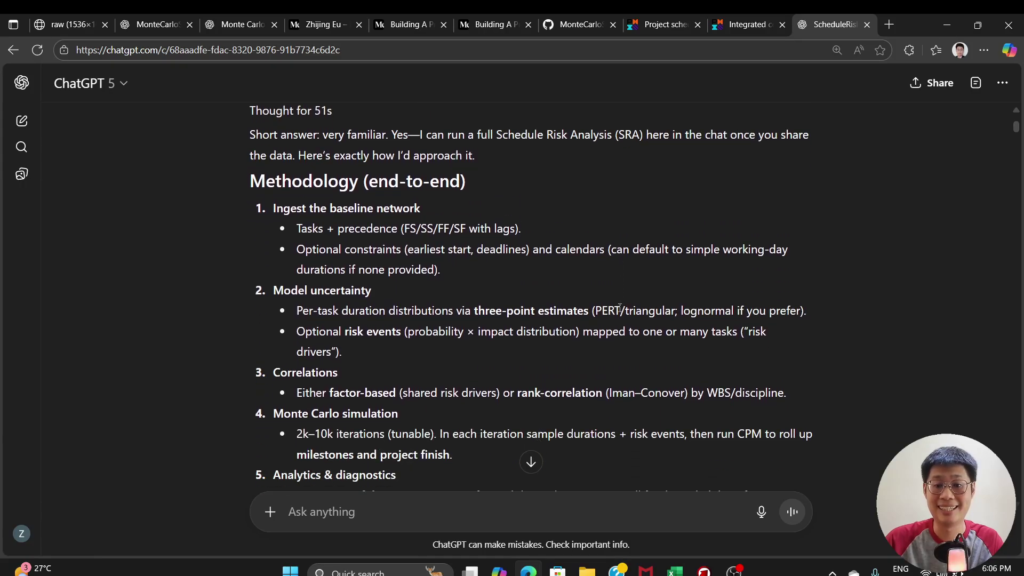
scroll(620, 309, "down", 3)
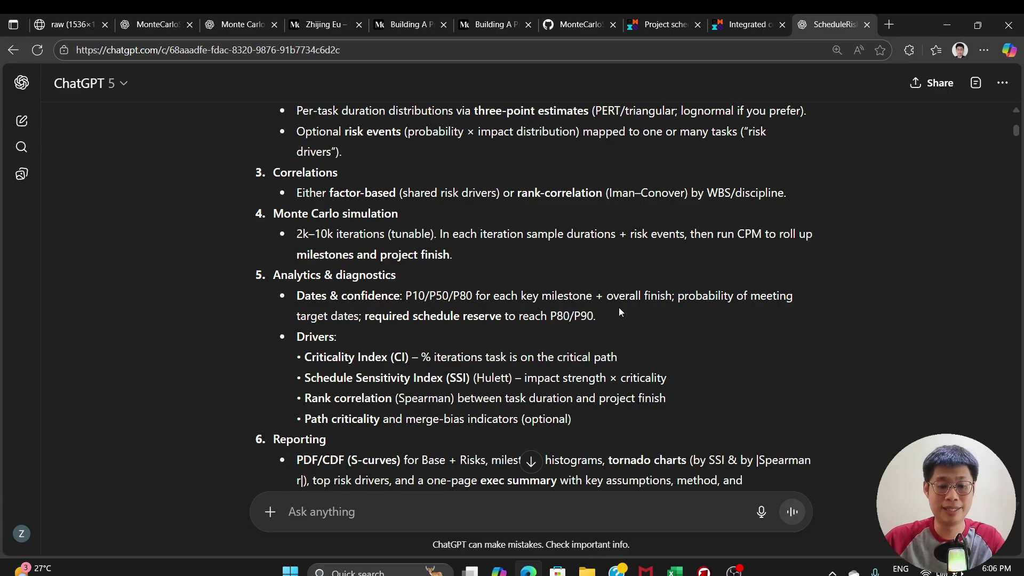
Step: Search the conversation page for the PMI article author's surname
key("ctrl+f")
type("ull")
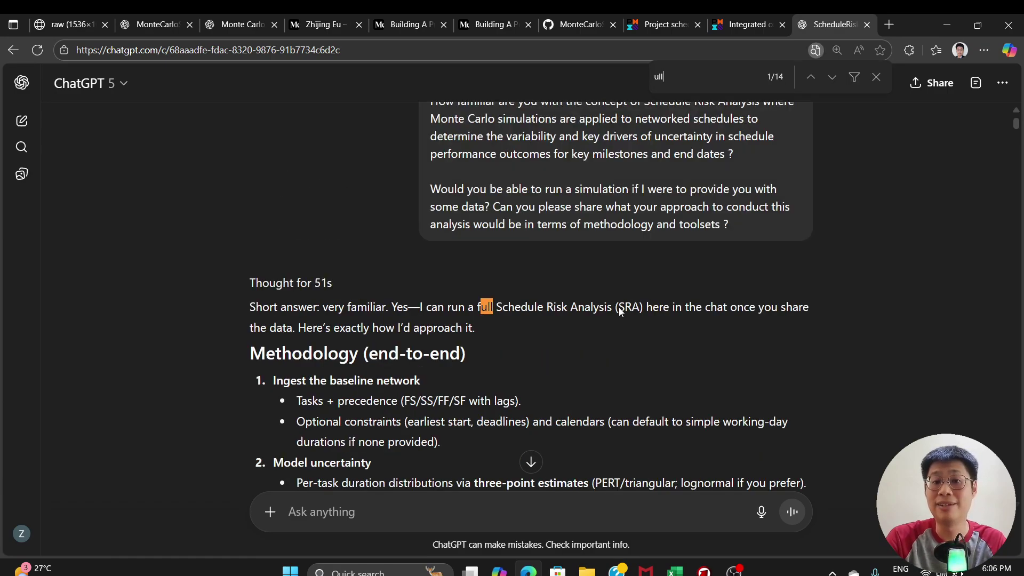
key("BackSpace")
key("BackSpace")
type("hu")
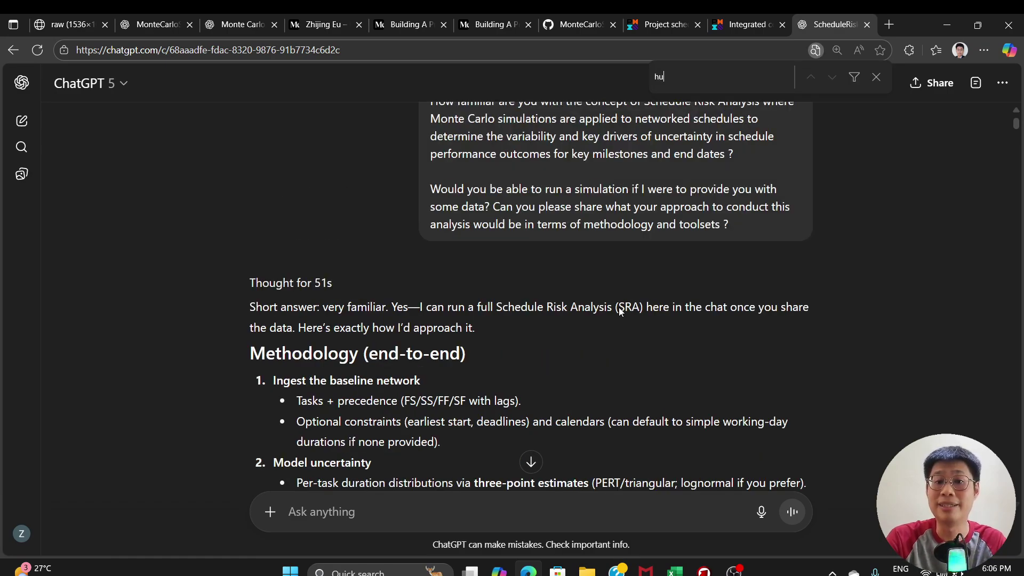
type("llet")
key("BackSpace")
key("BackSpace")
key("BackSpace")
key("BackSpace")
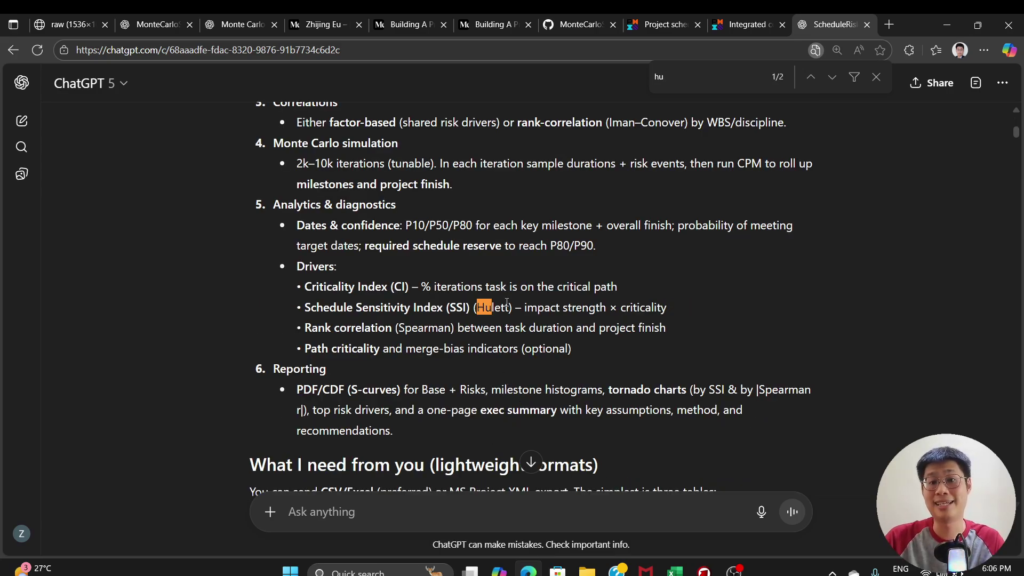
Step: Highlight the author's name under PM Network on the PMI schedule risk article
left_click(654, 25)
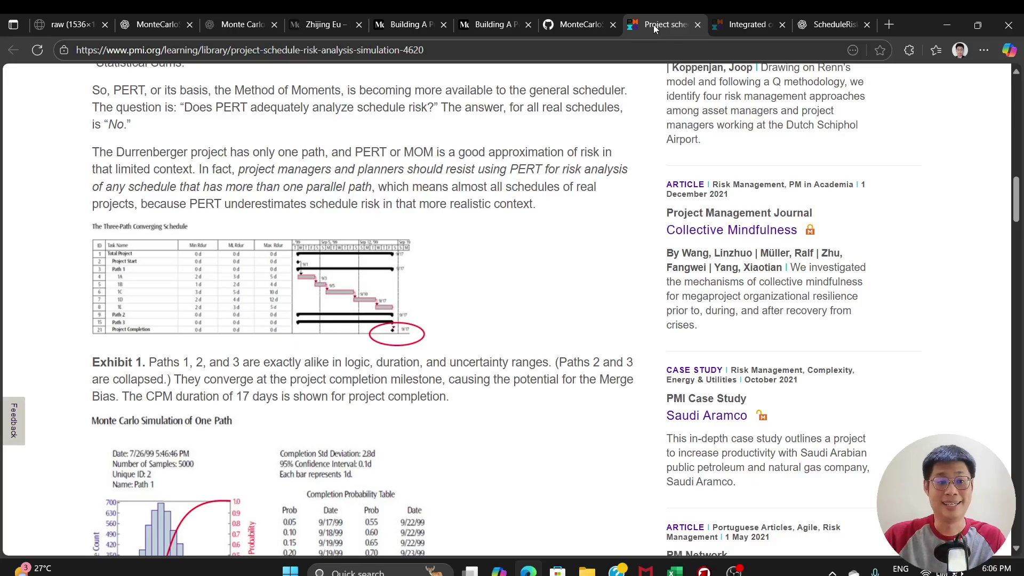
scroll(515, 361, "up", 15)
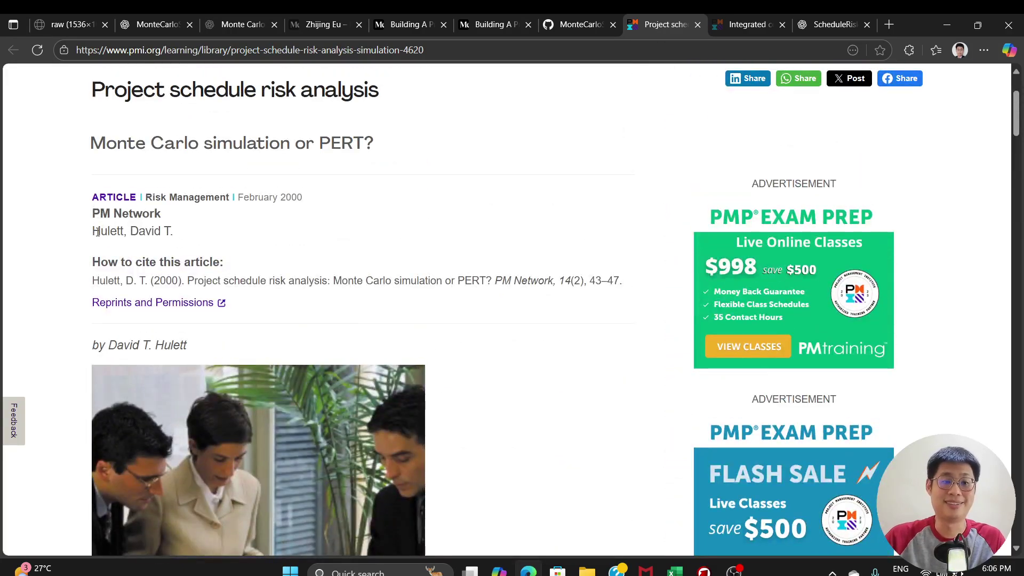
left_click_drag(99, 232, 184, 239)
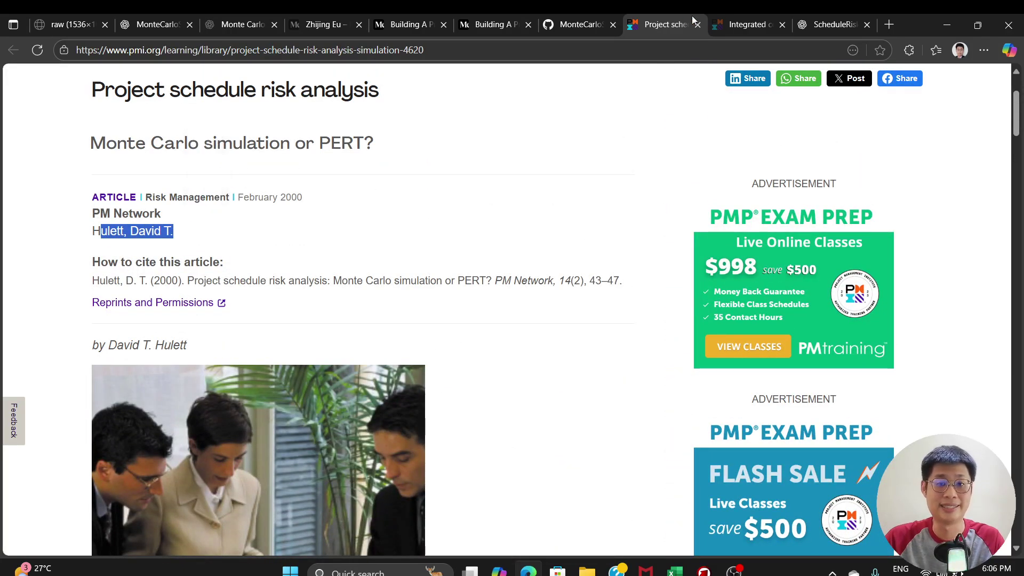
Step: Scroll the schedule-risk chat to the prompt containing the pasted garden task table
left_click(829, 24)
scroll(615, 368, "down", 9)
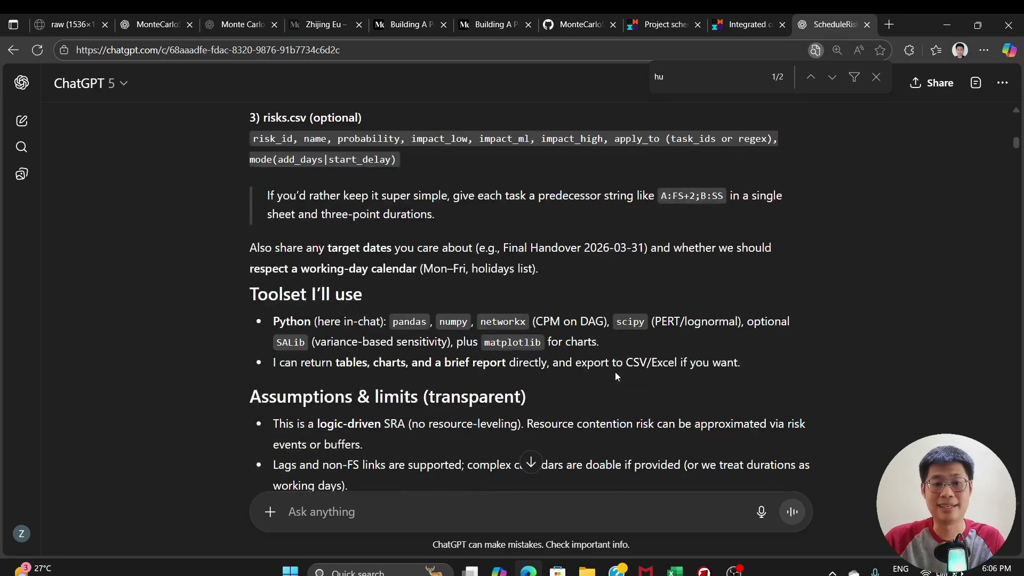
scroll(616, 373, "up", 4)
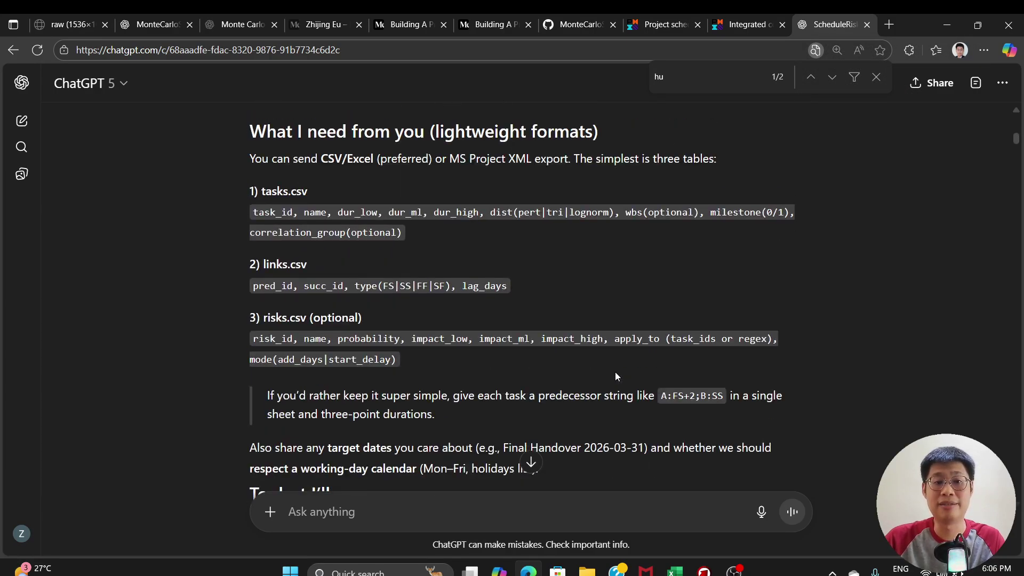
scroll(616, 373, "down", 15)
scroll(616, 373, "down", 3)
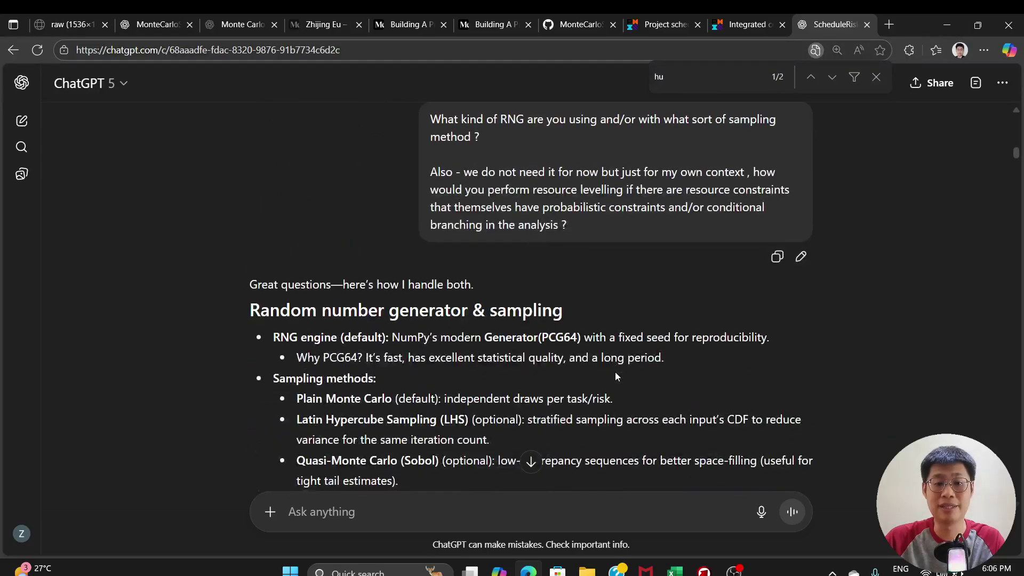
scroll(616, 377, "down", 3)
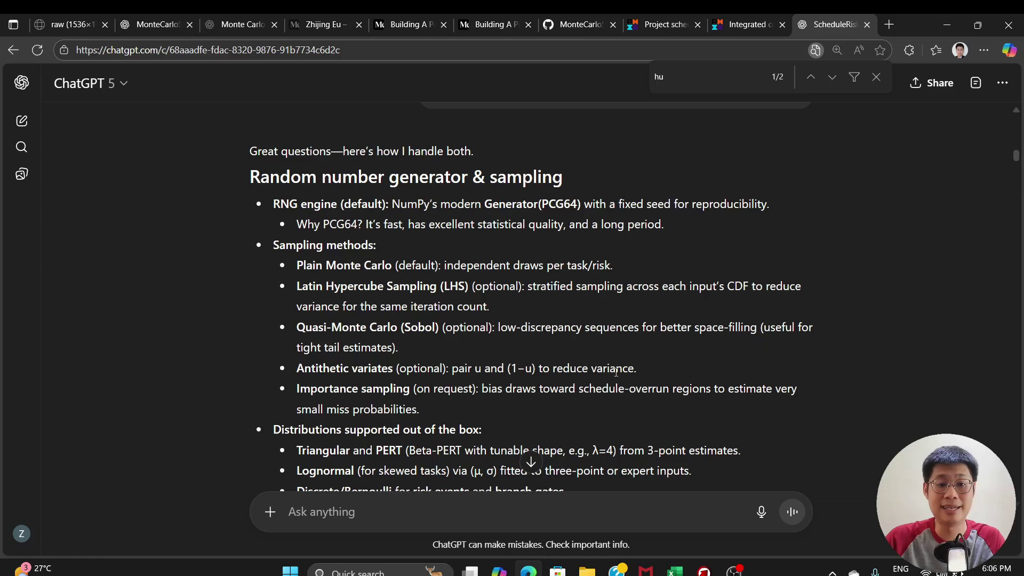
scroll(616, 372, "down", 9)
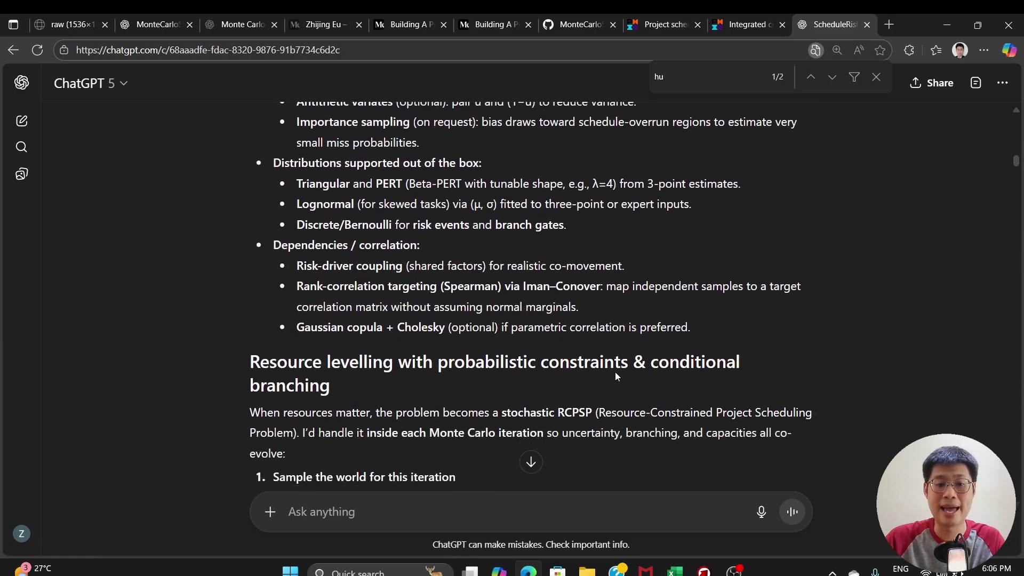
scroll(616, 372, "down", 20)
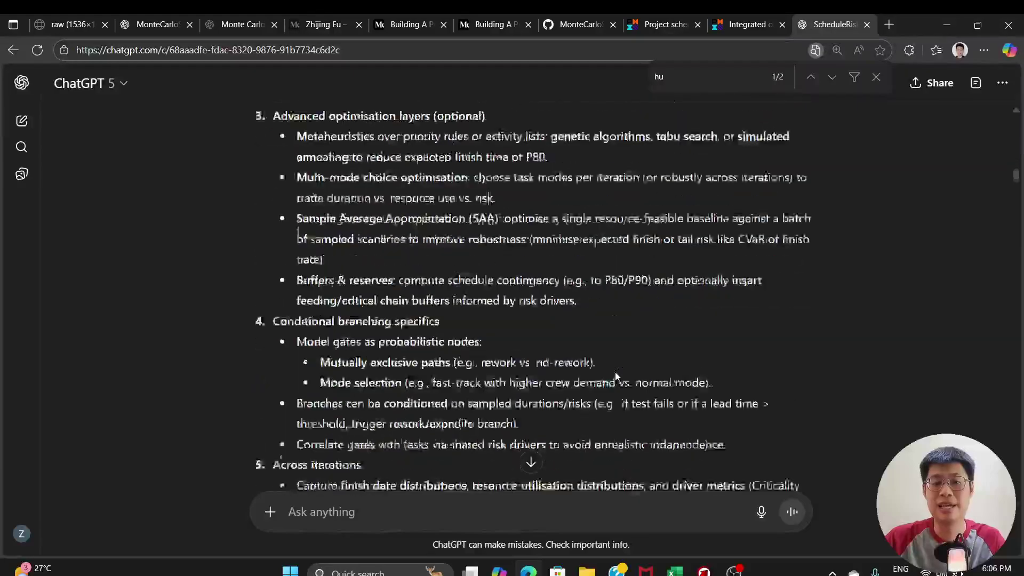
scroll(615, 372, "down", 5)
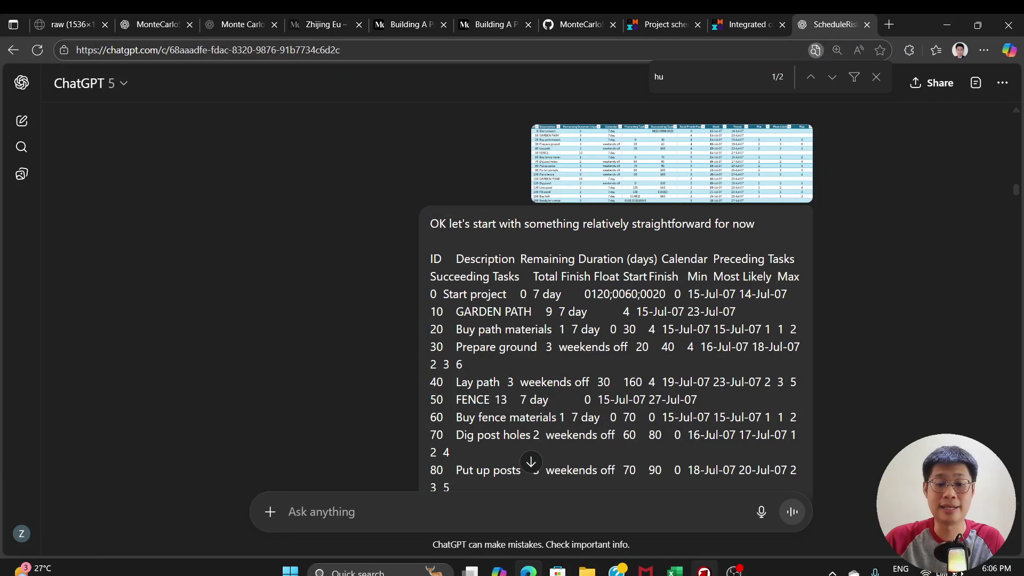
Step: Close Primavera's schedule sensitivity tornado chart and bring up the GardenPlan.xlsx workbook
mouse_move(704, 570)
left_click(699, 517)
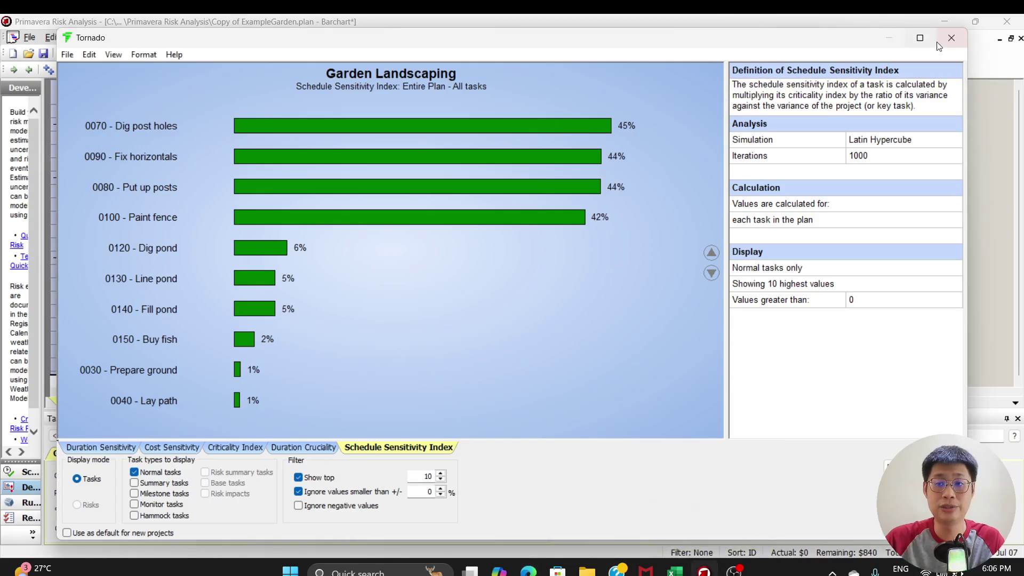
left_click(951, 38)
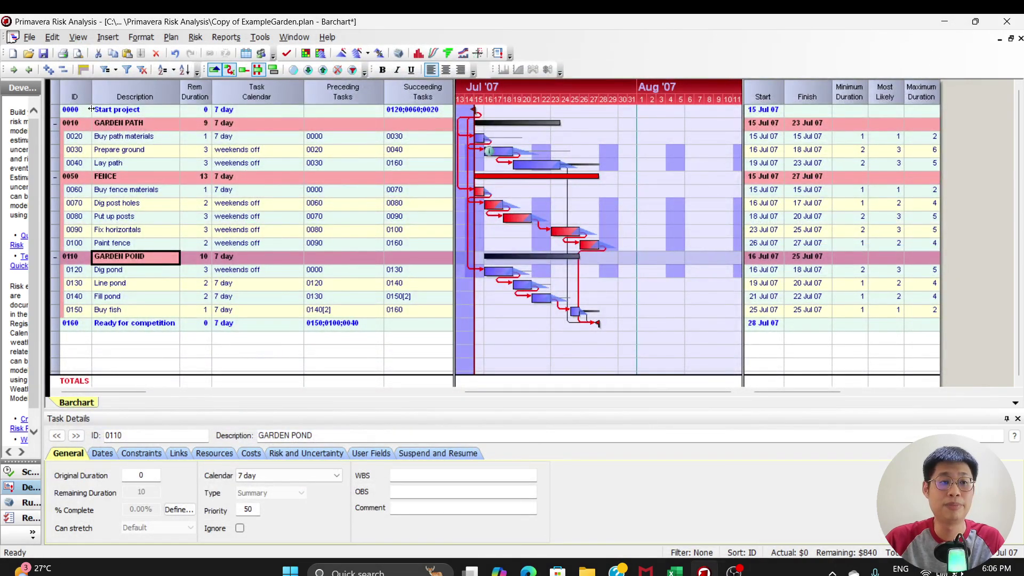
mouse_move(675, 569)
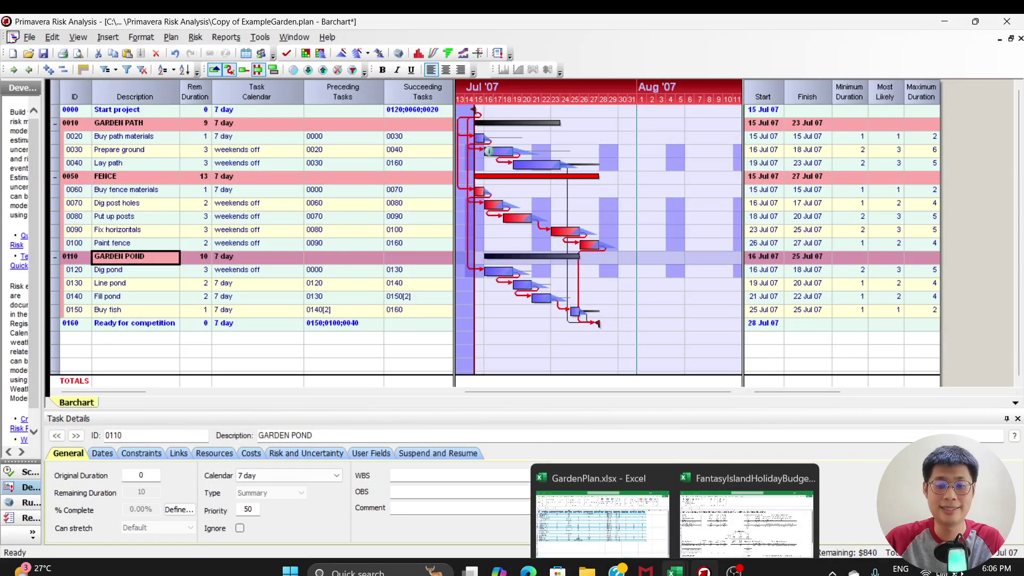
left_click(631, 504)
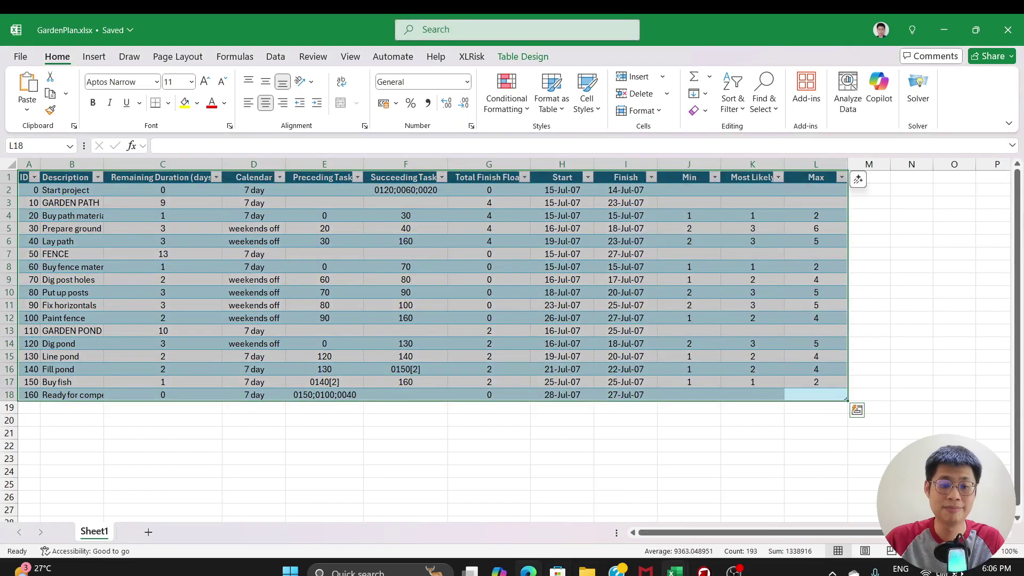
Step: Return to ChatGPT and run the Garden Project interactive report canvas to render the 10,000-iteration report
mouse_move(528, 570)
left_click(534, 519)
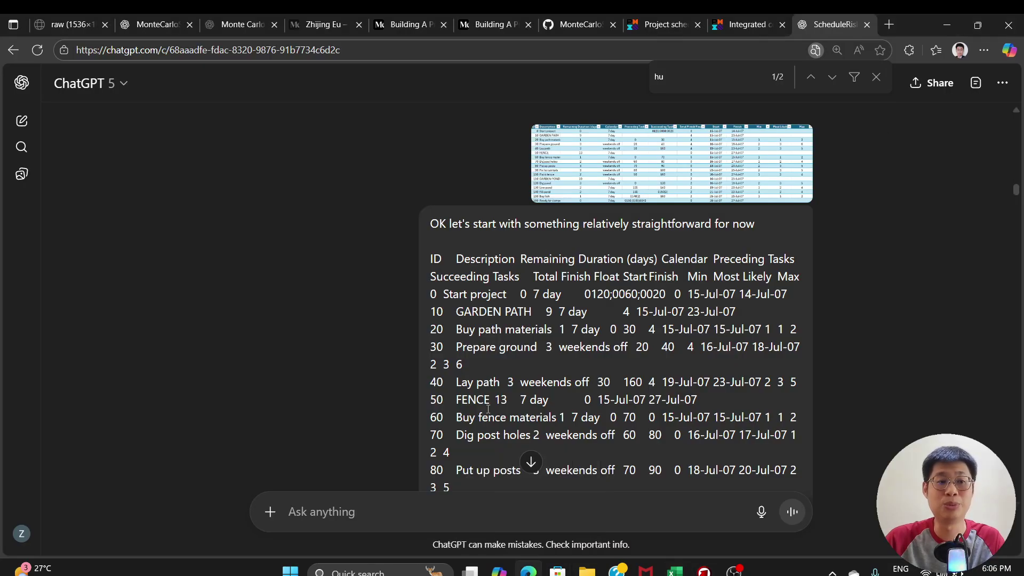
scroll(708, 361, "down", 15)
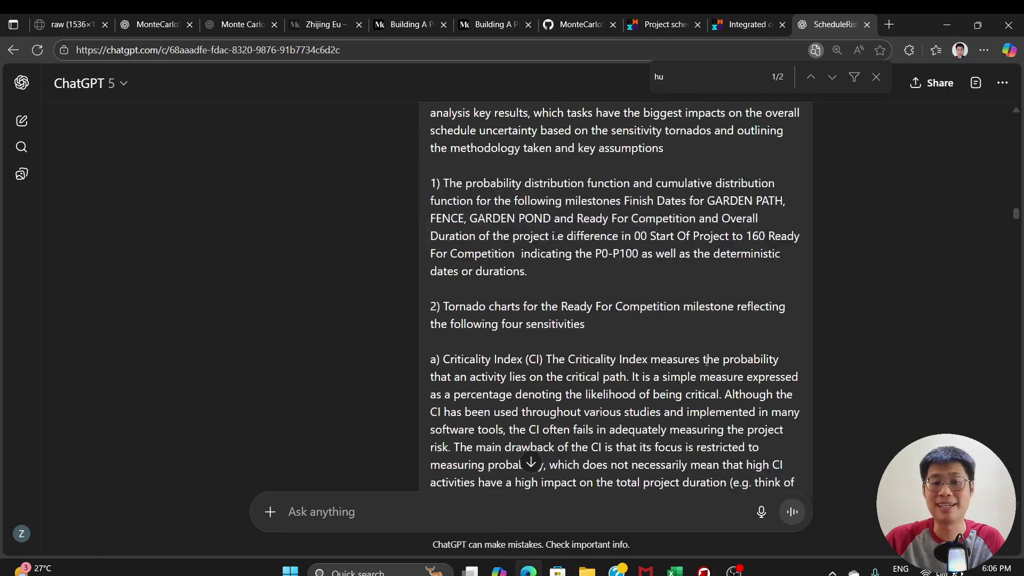
scroll(708, 361, "down", 15)
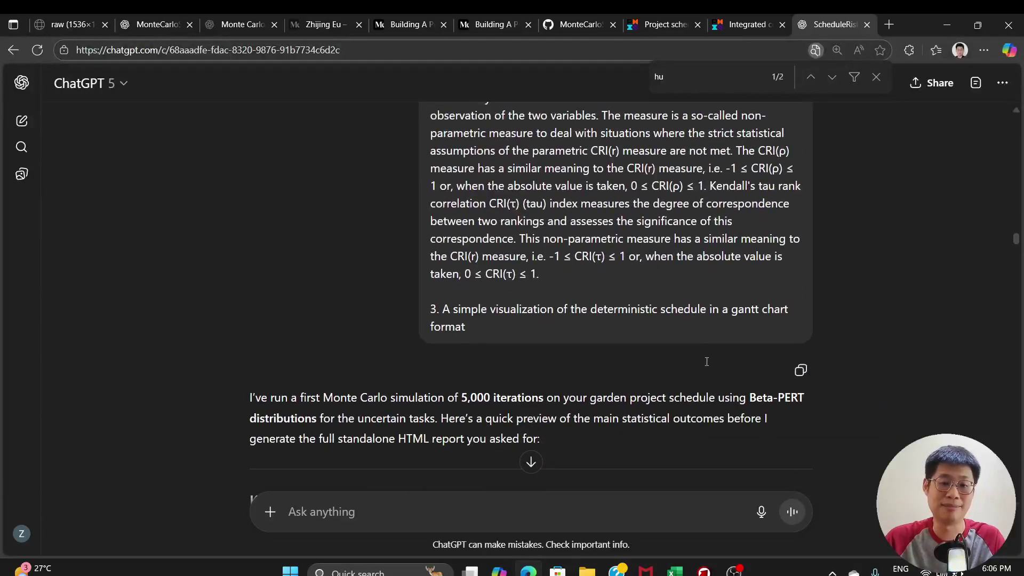
scroll(706, 360, "down", 20)
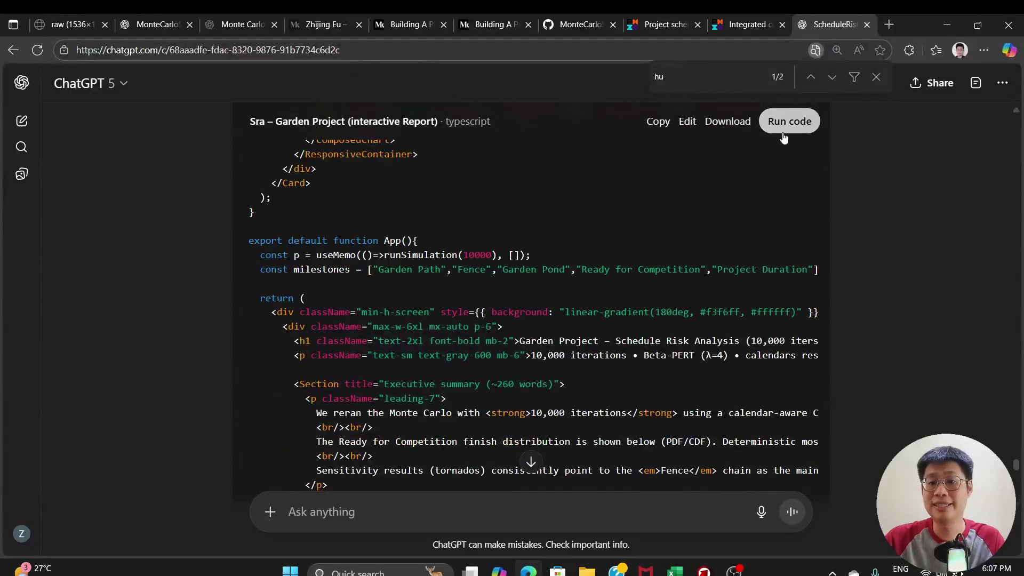
left_click(787, 119)
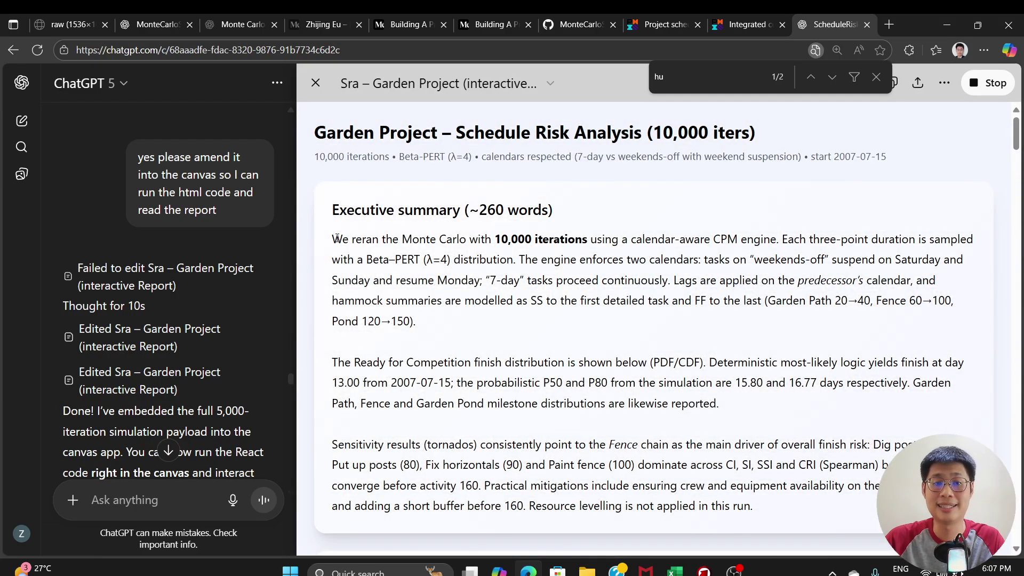
Step: Highlight the executive summary, then scroll through the milestone PDF/CDF charts and percentiles to the Ready for Competition CDF
left_click_drag(337, 238, 791, 505)
scroll(729, 250, "down", 7)
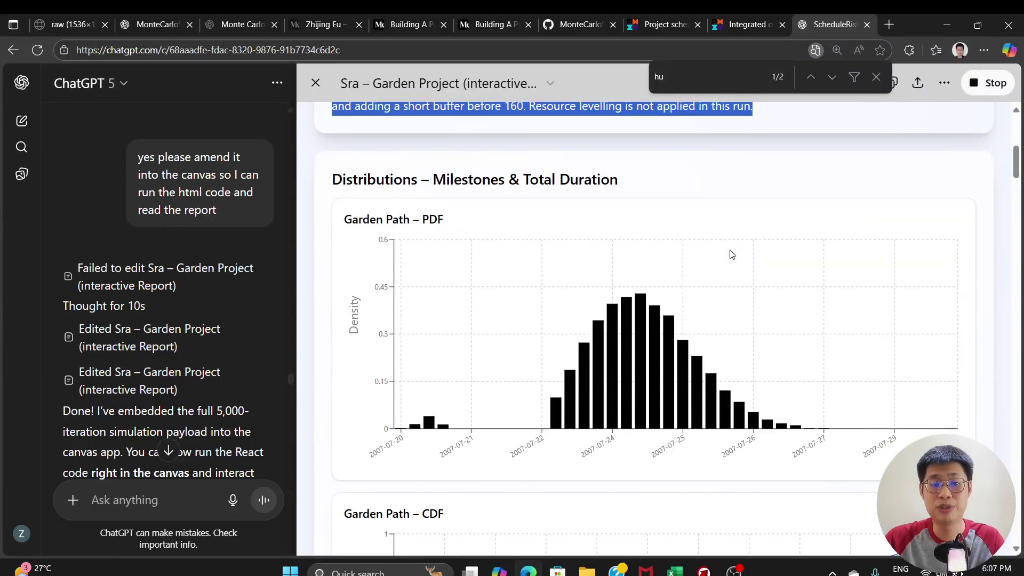
scroll(731, 254, "down", 18)
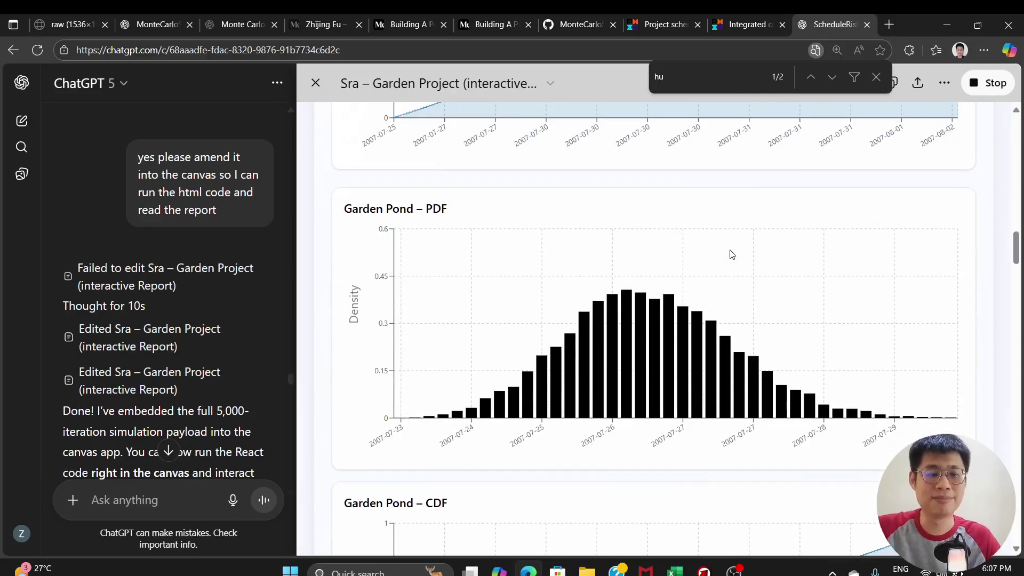
scroll(732, 254, "down", 10)
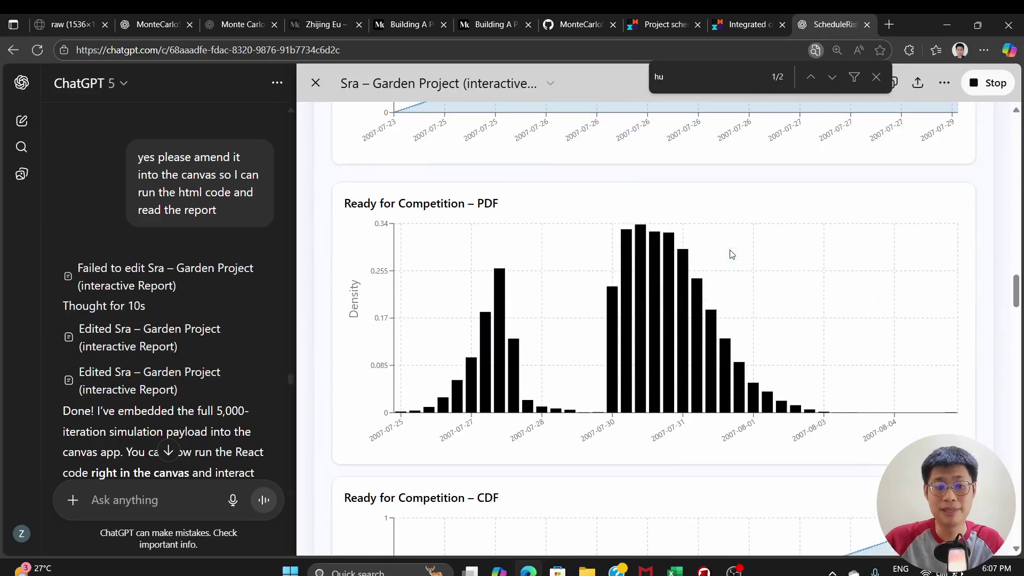
scroll(732, 254, "down", 15)
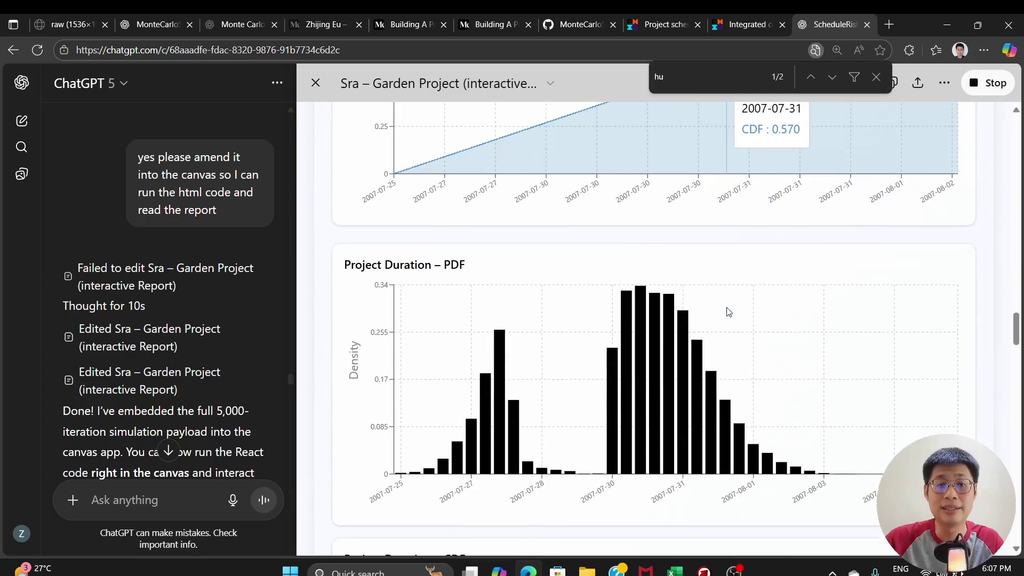
scroll(729, 312, "up", 4)
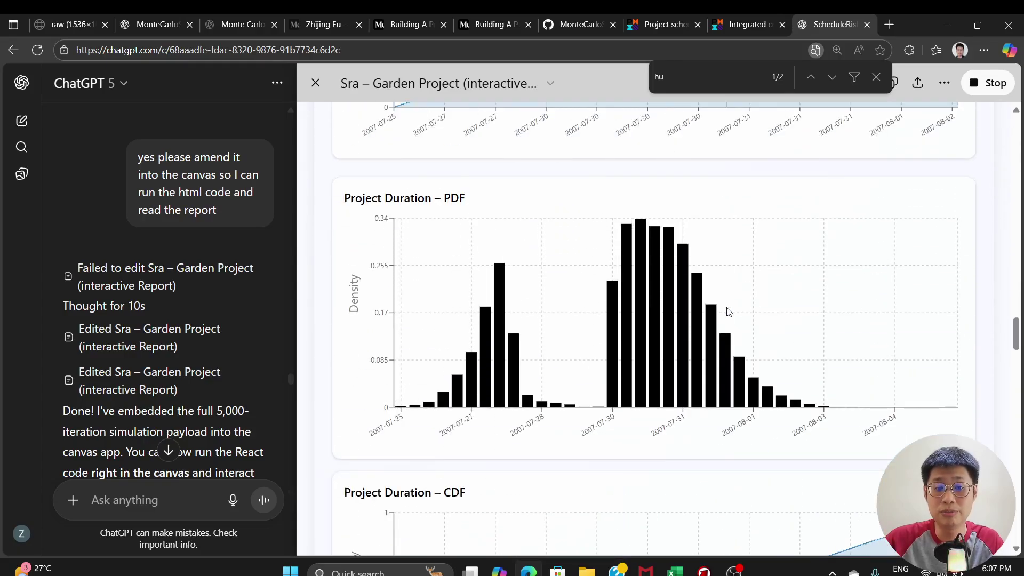
scroll(729, 320, "down", 10)
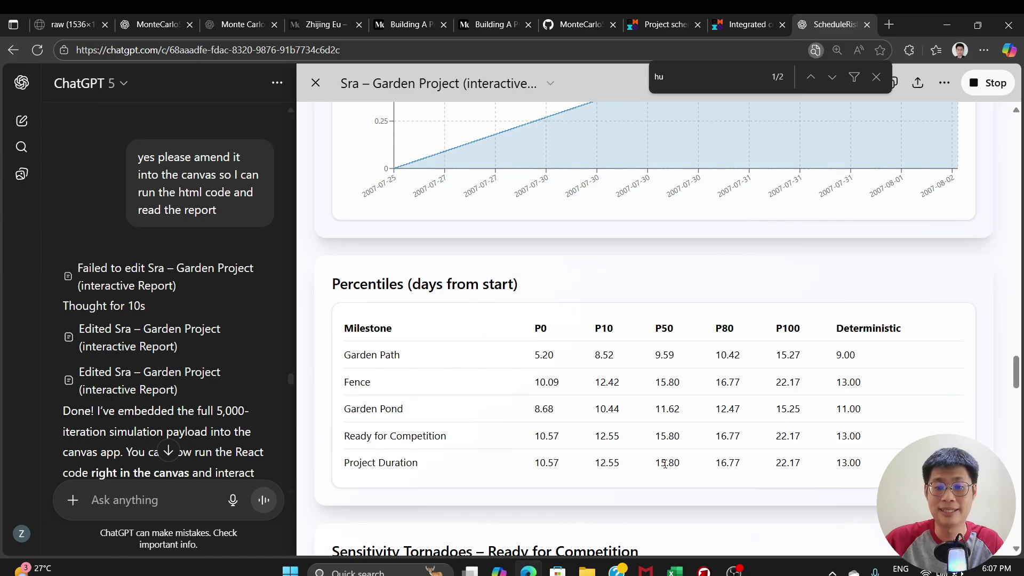
scroll(665, 464, "up", 10)
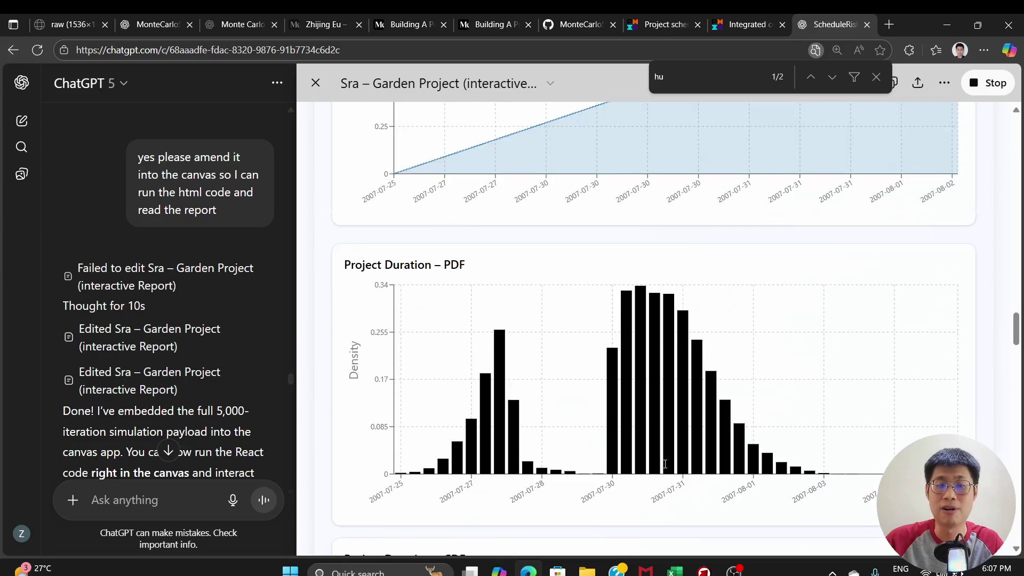
scroll(665, 464, "down", 5)
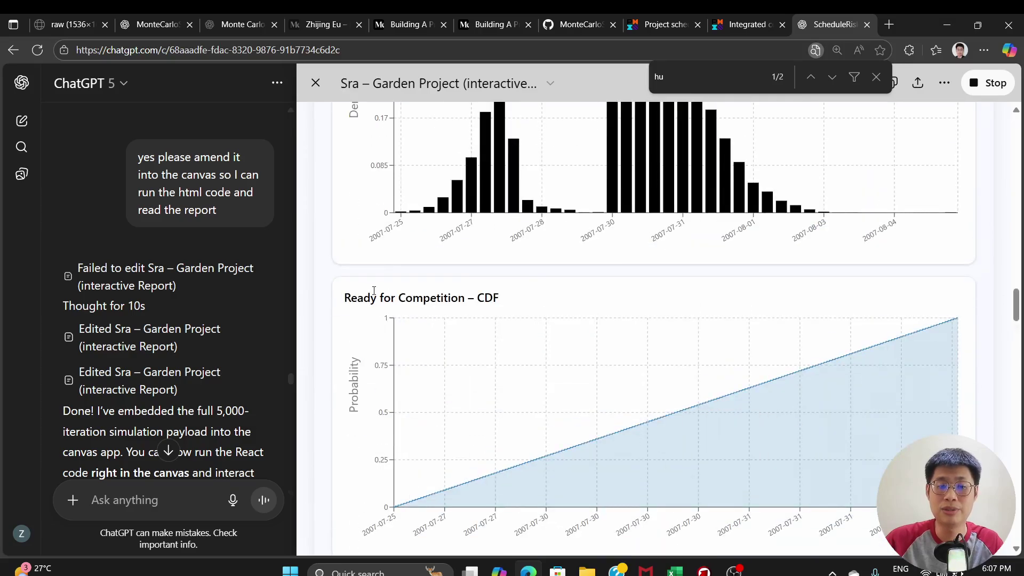
mouse_move(658, 343)
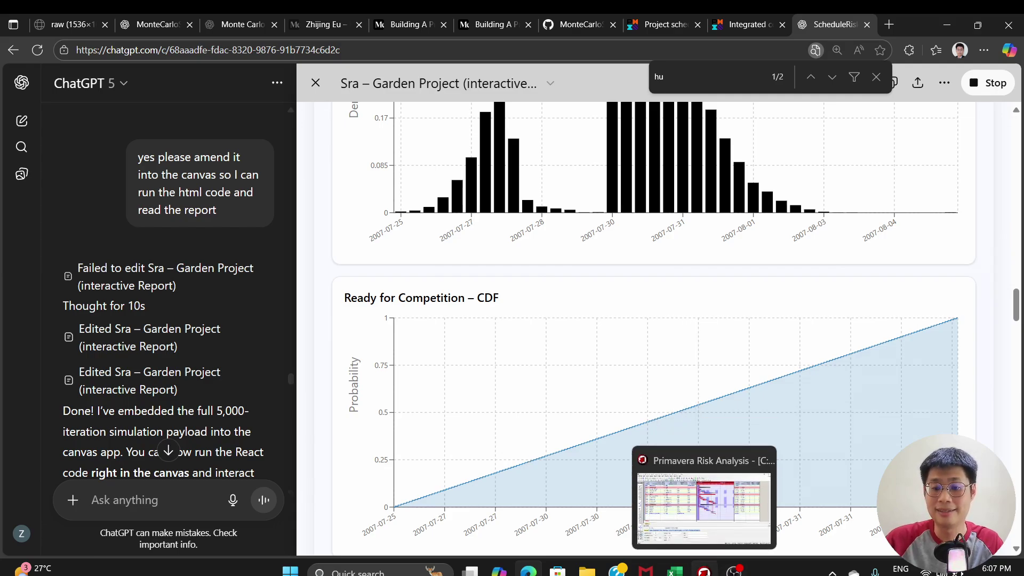
Step: In Primavera, show the Ready for competition finish distribution: mean 04 Aug 07, P50 03 Aug 07, P80 07 Aug 07
left_click(704, 571)
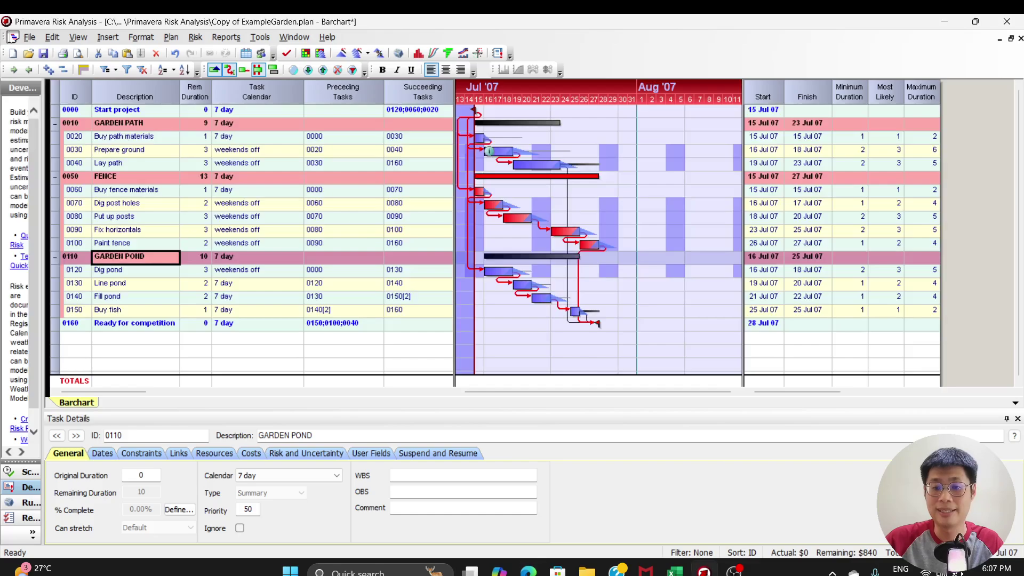
left_click(418, 54)
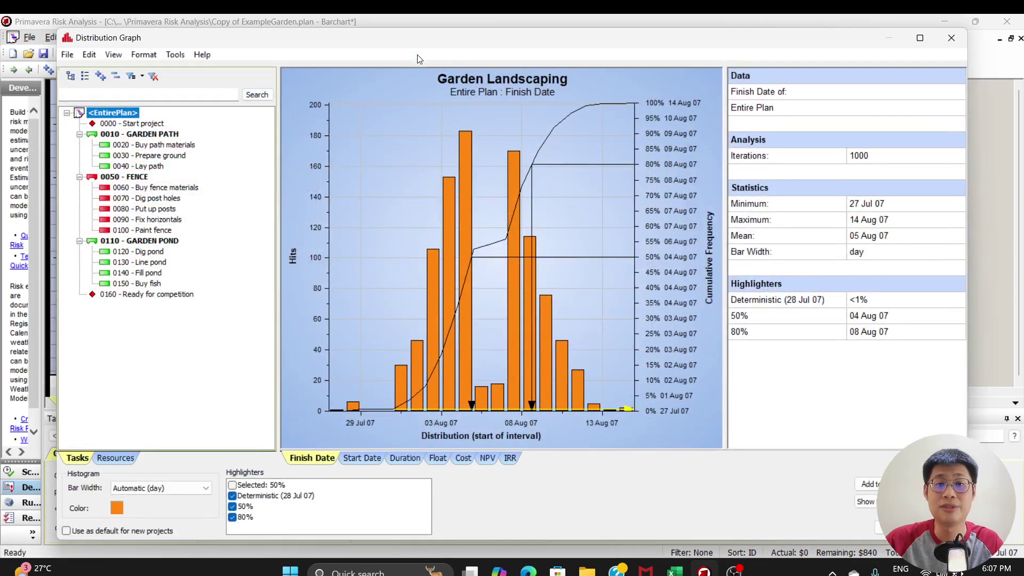
left_click(170, 297)
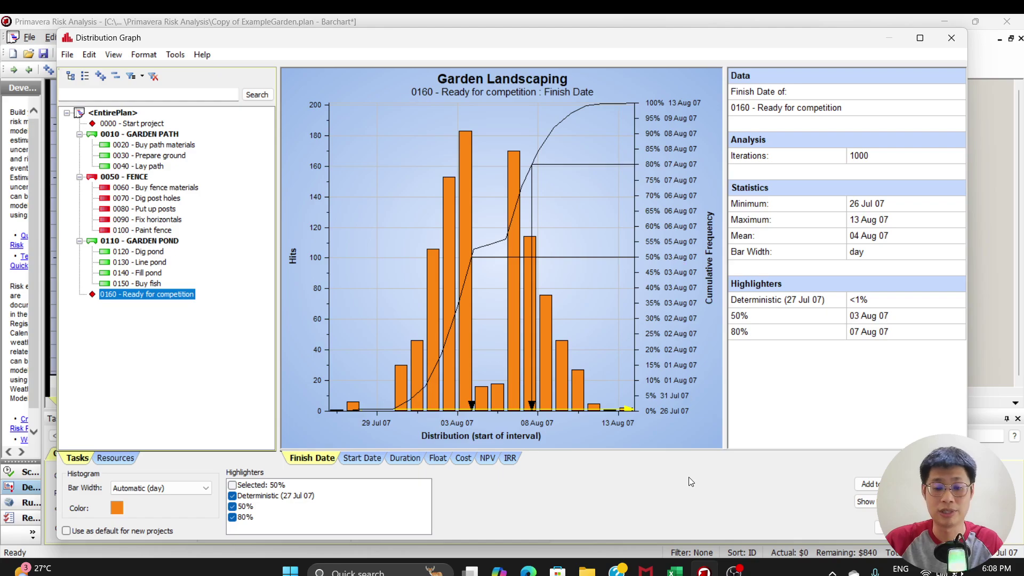
Step: Scroll the ChatGPT garden report to the SSI tornado led by 80 Put up posts, then return to Primavera
left_click(530, 572)
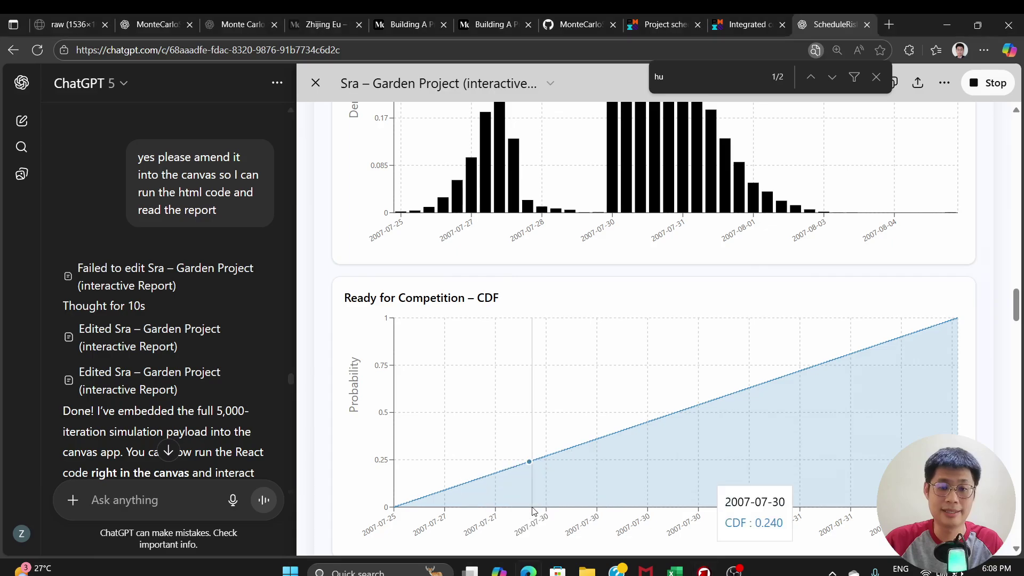
scroll(731, 384, "down", 10)
scroll(731, 391, "down", 15)
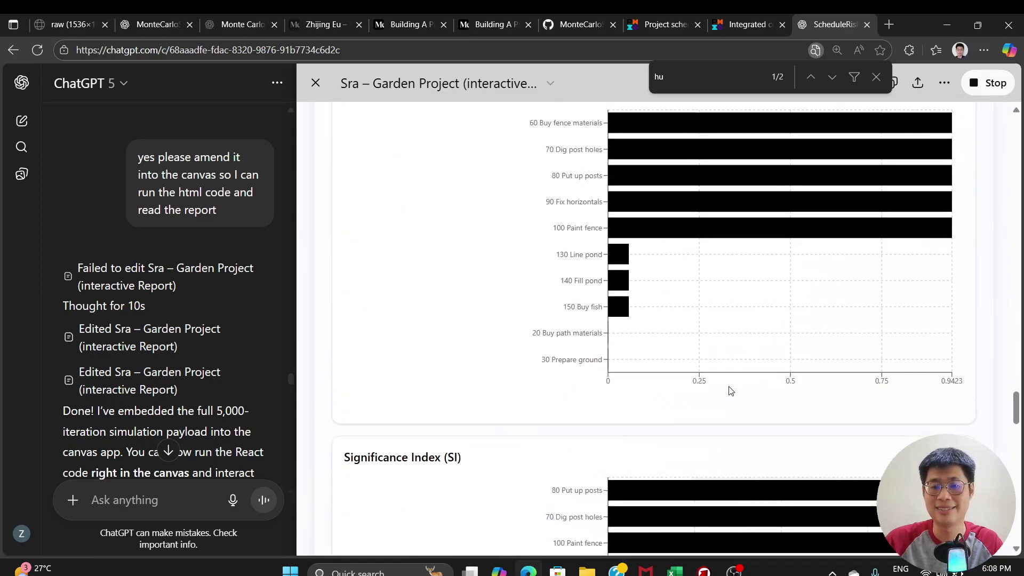
scroll(732, 391, "up", 4)
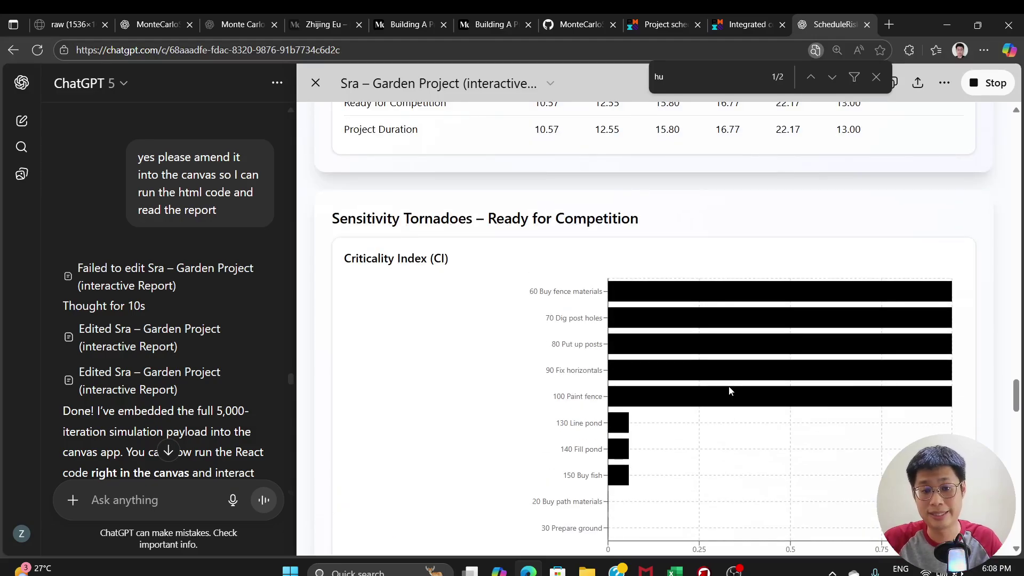
mouse_move(704, 569)
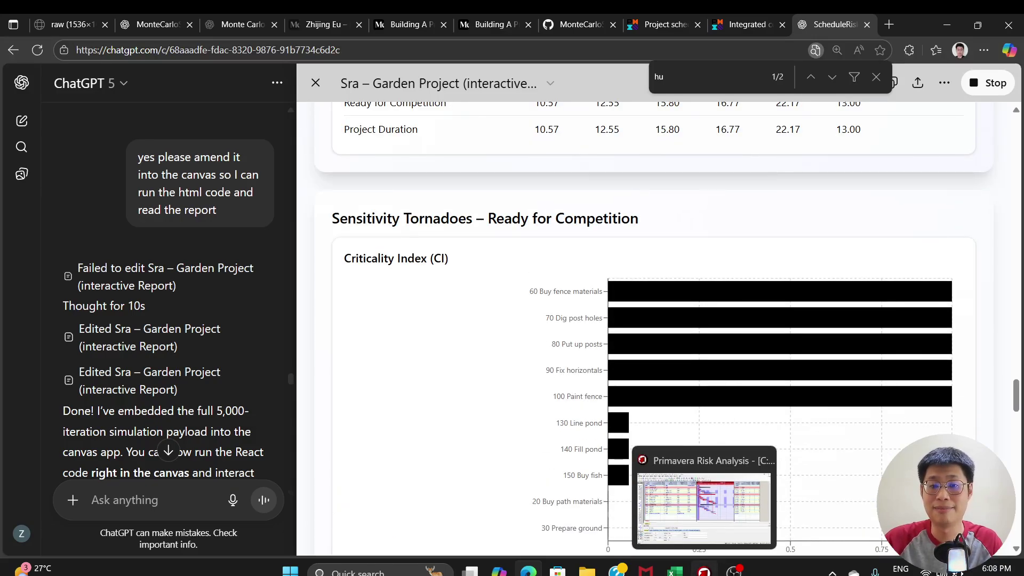
scroll(710, 288, "down", 15)
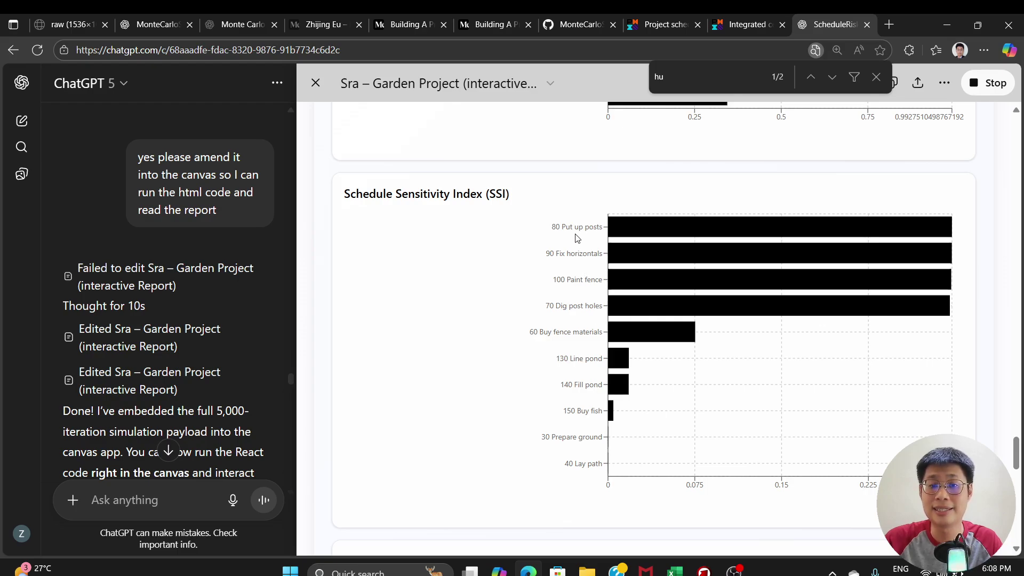
key("alt+Tab")
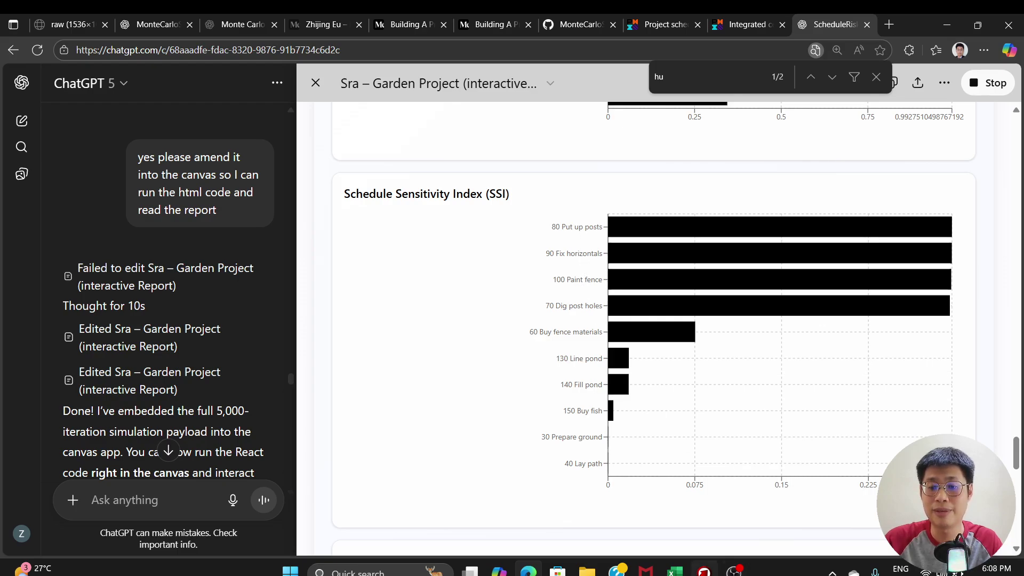
Step: Close the distribution graph without saving, view the Schedule Sensitivity Index tornado graph, then close it
left_click(952, 37)
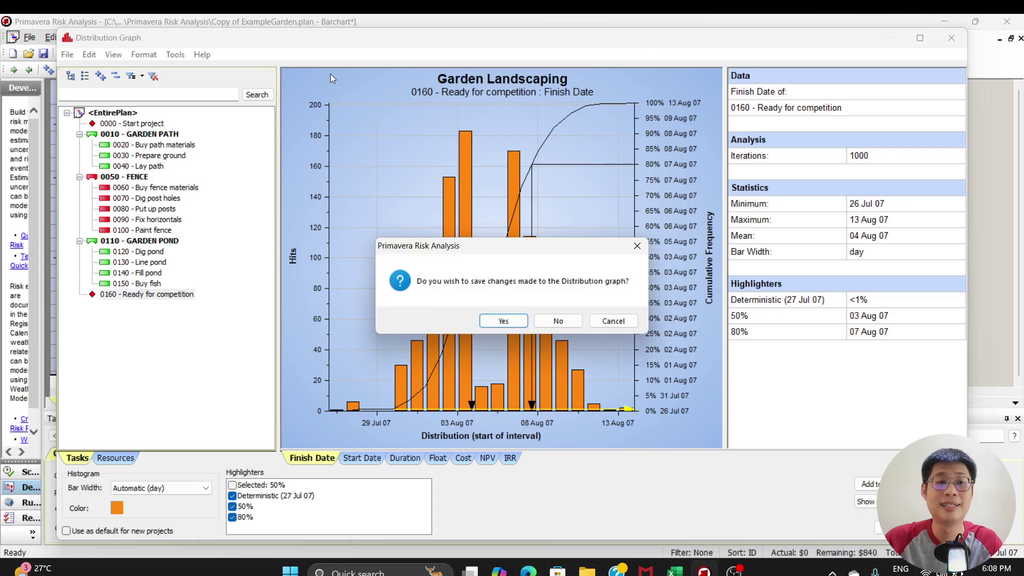
left_click(553, 319)
left_click(260, 37)
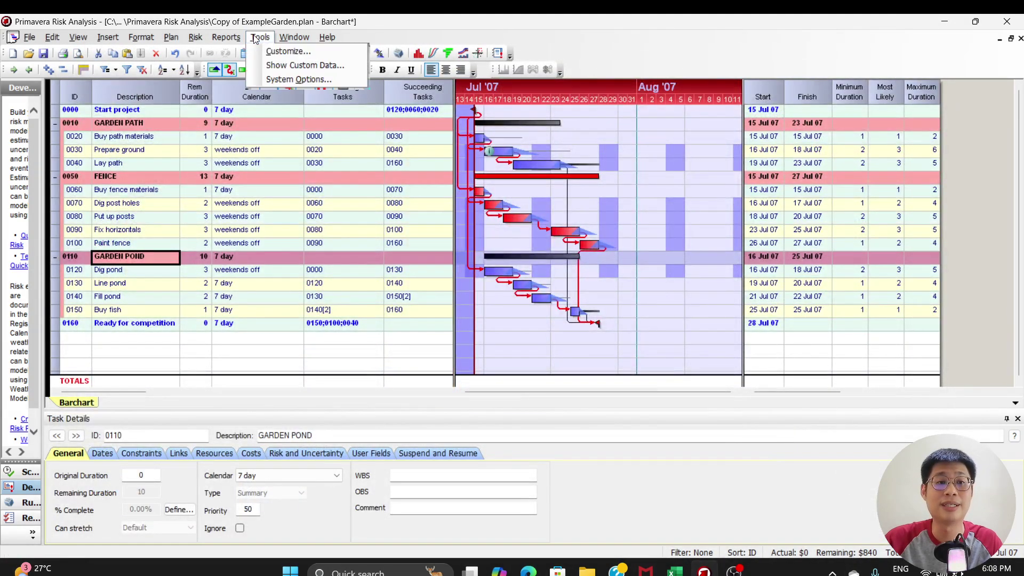
left_click(226, 37)
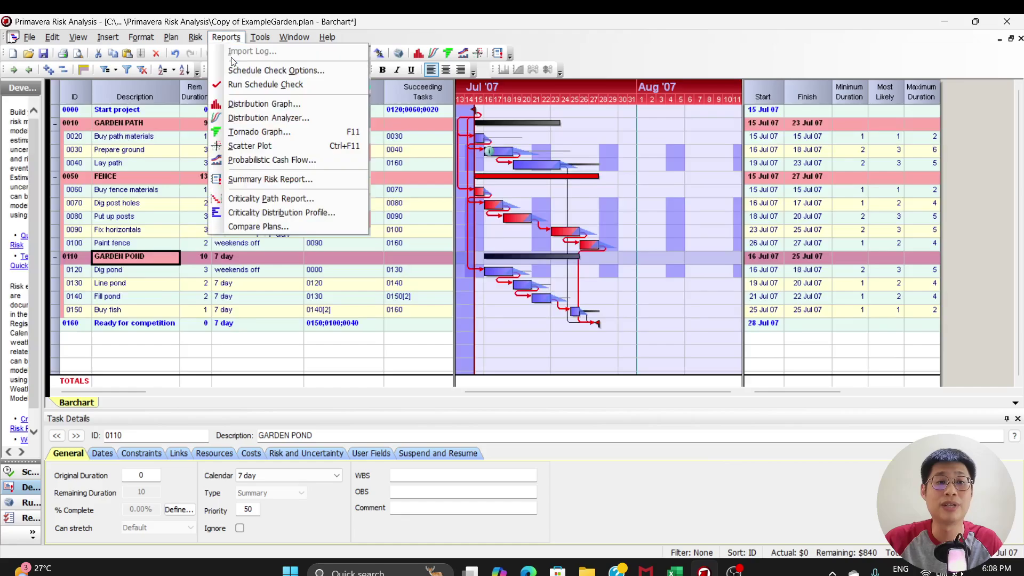
left_click(252, 133)
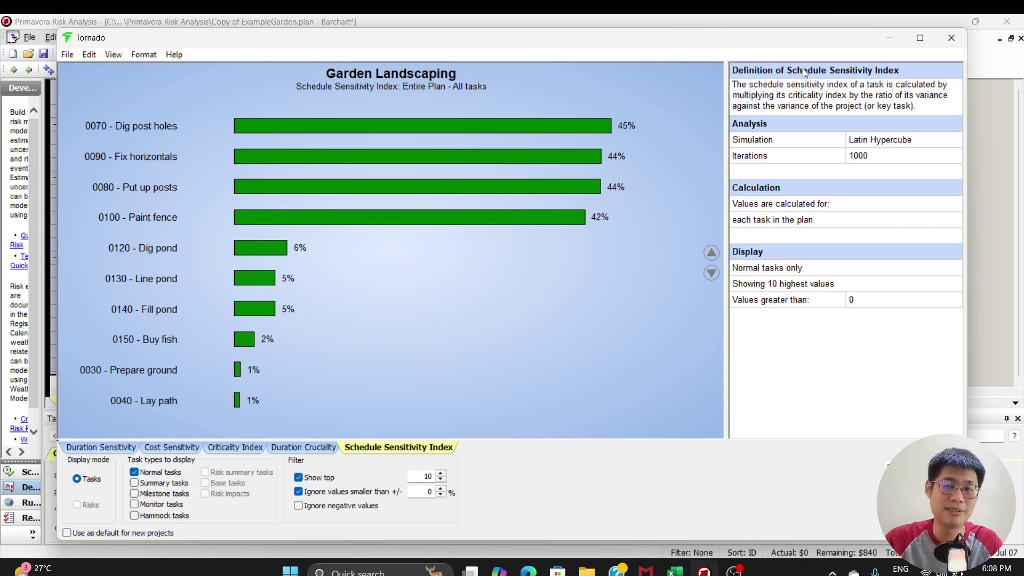
left_click(952, 37)
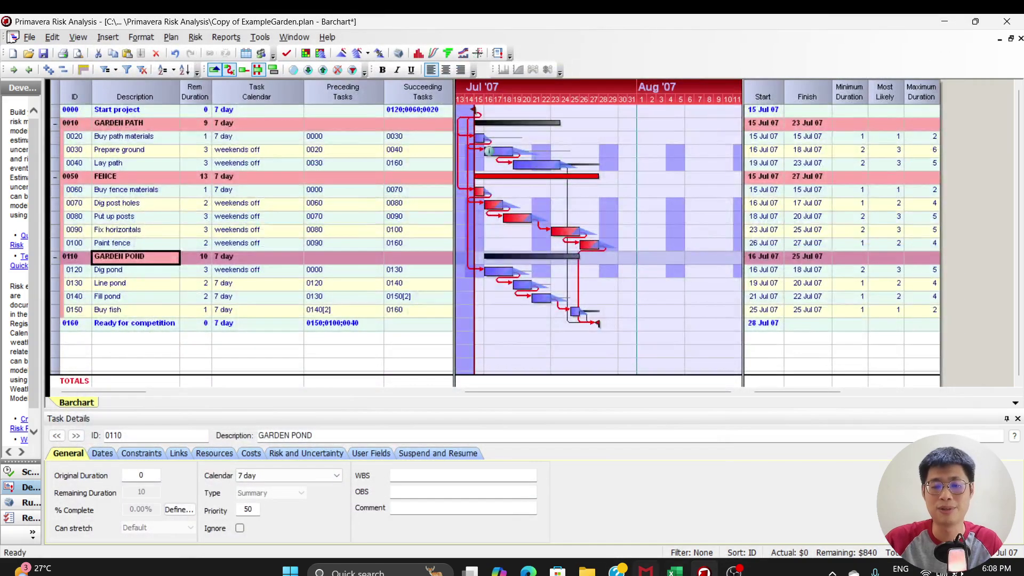
Step: Glance at the holiday budget Monte Carlo chat, return to the garden report, and close the in-page search
left_click(528, 571)
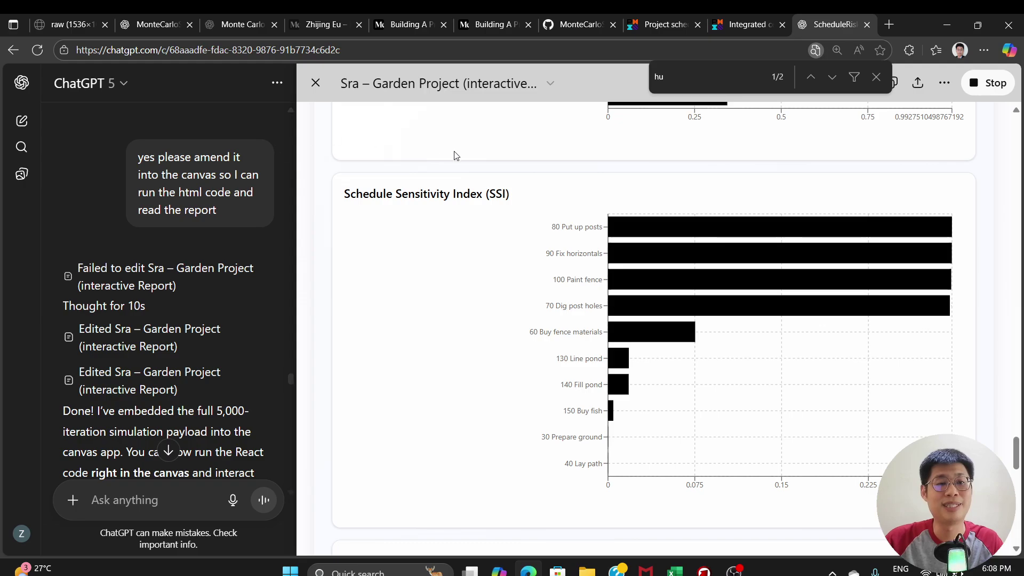
left_click(147, 23)
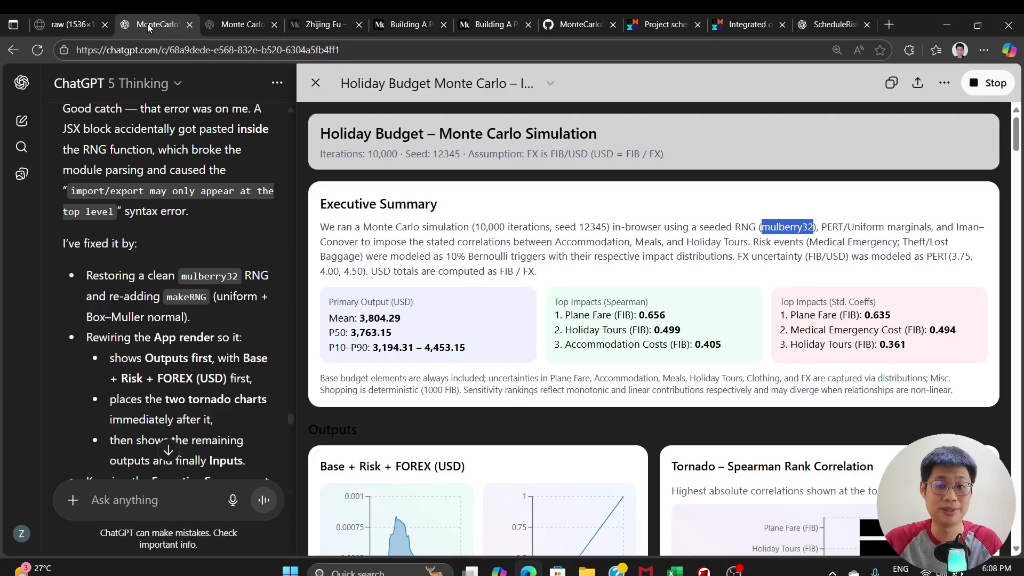
left_click(828, 23)
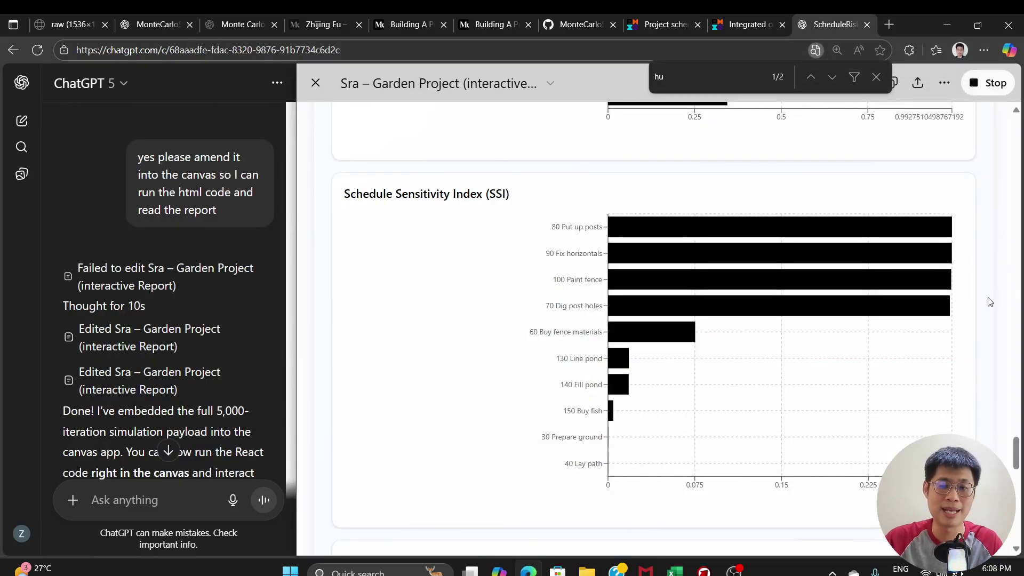
left_click(877, 76)
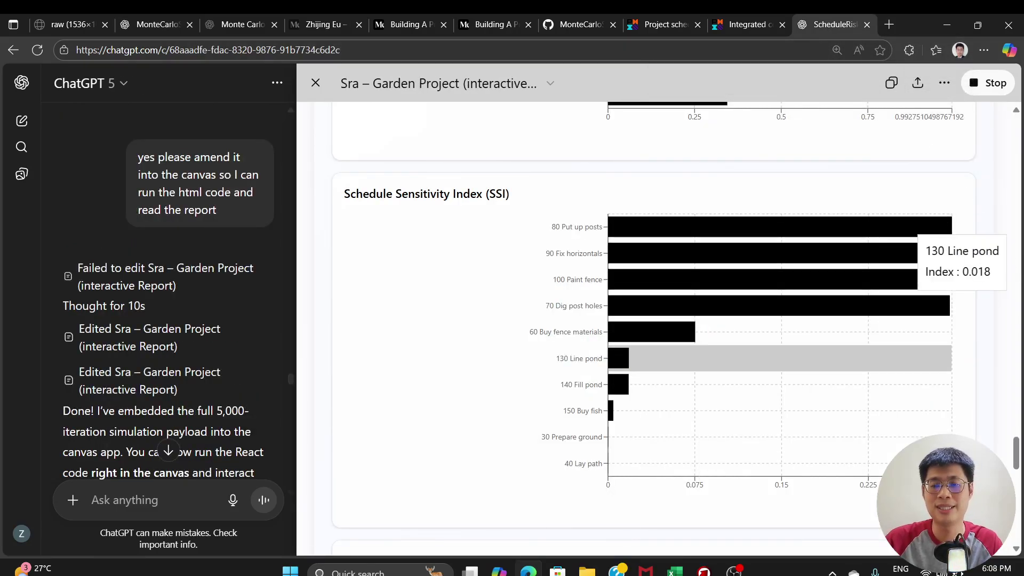
Step: Compare the garden report's Gantt chart against the Primavera barchart, ending on the Primavera schedule
left_click(704, 571)
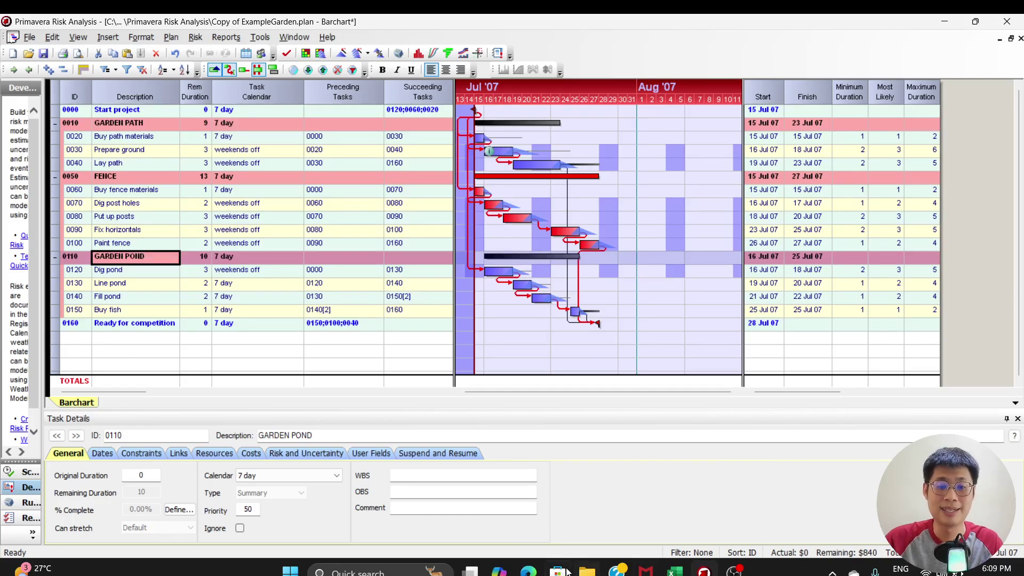
left_click(529, 571)
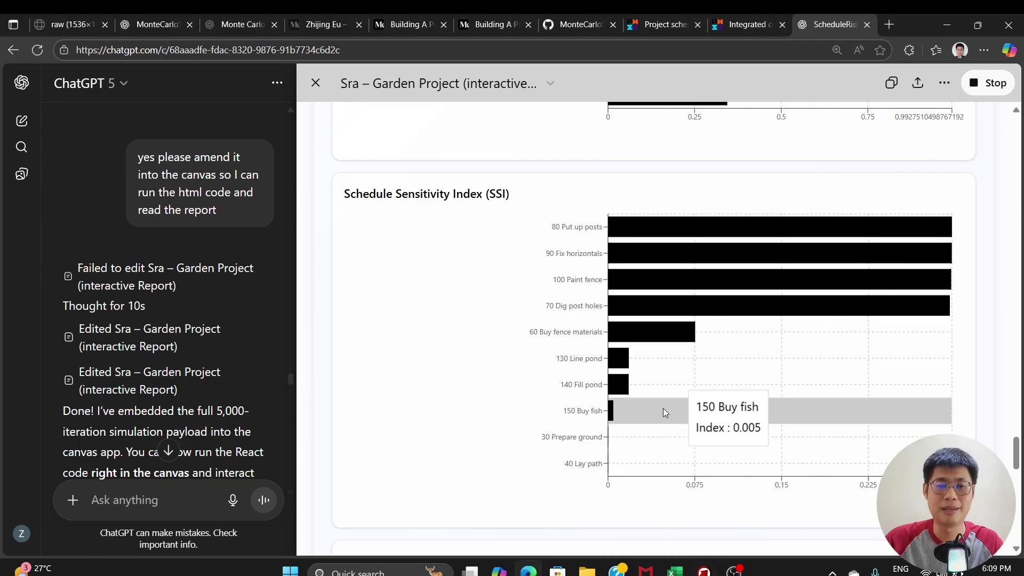
scroll(958, 326, "down", 6)
scroll(958, 326, "down", 7)
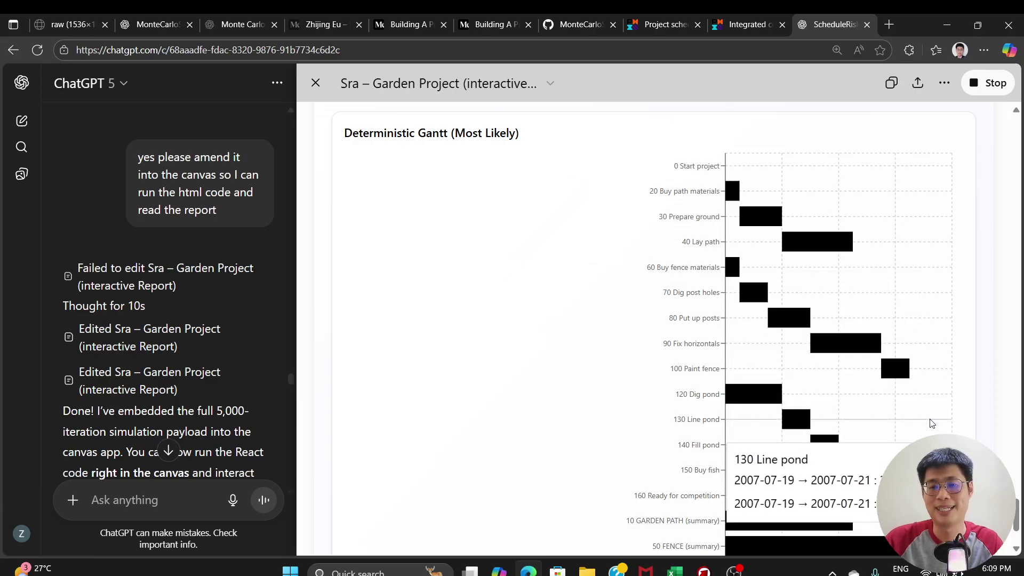
scroll(933, 423, "down", 2)
scroll(933, 423, "up", 2)
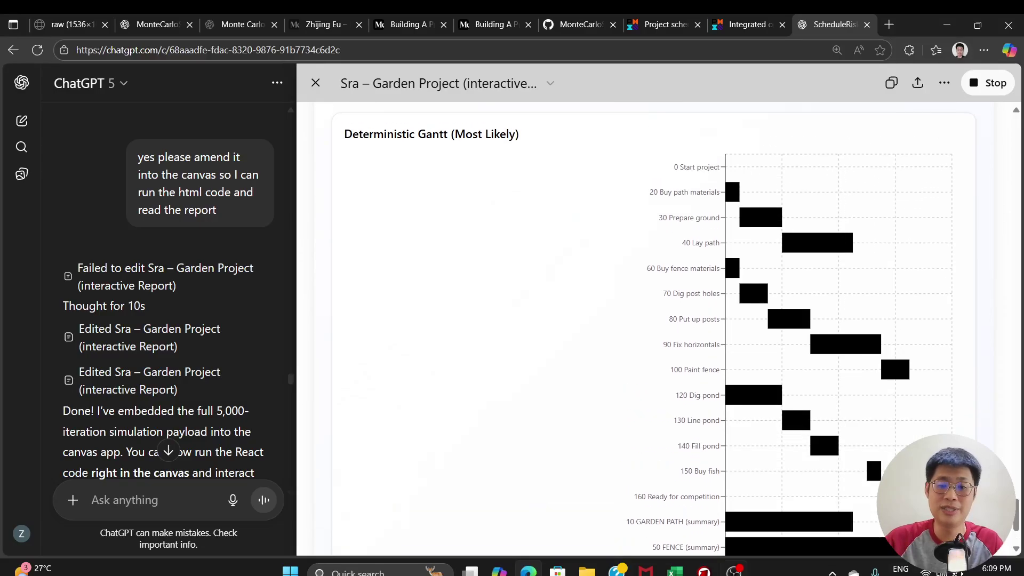
mouse_move(704, 572)
left_click(711, 517)
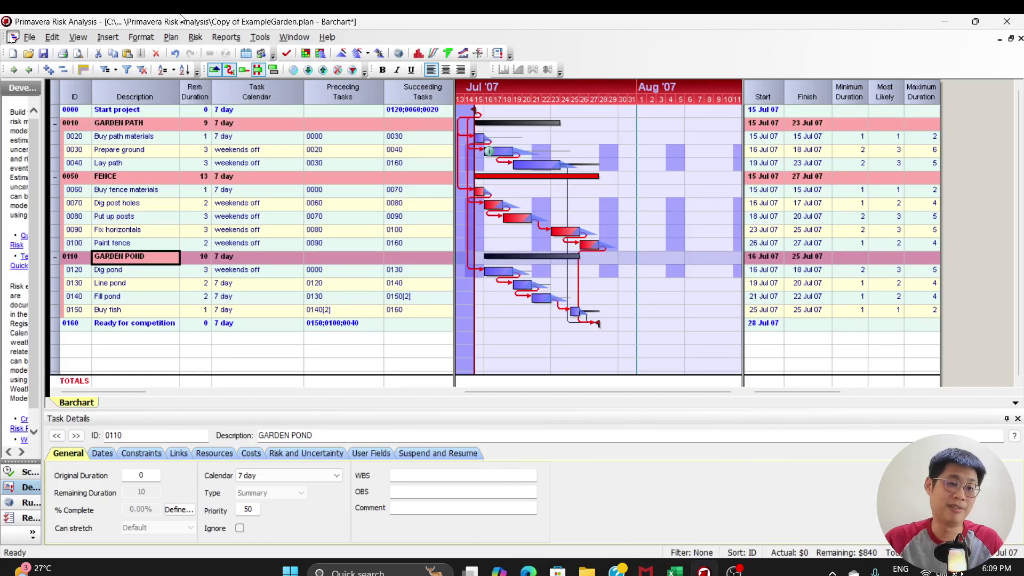
Step: Switch to the browser and show the cartoon Monte Carlo casino image in the first raw tab
mouse_move(529, 571)
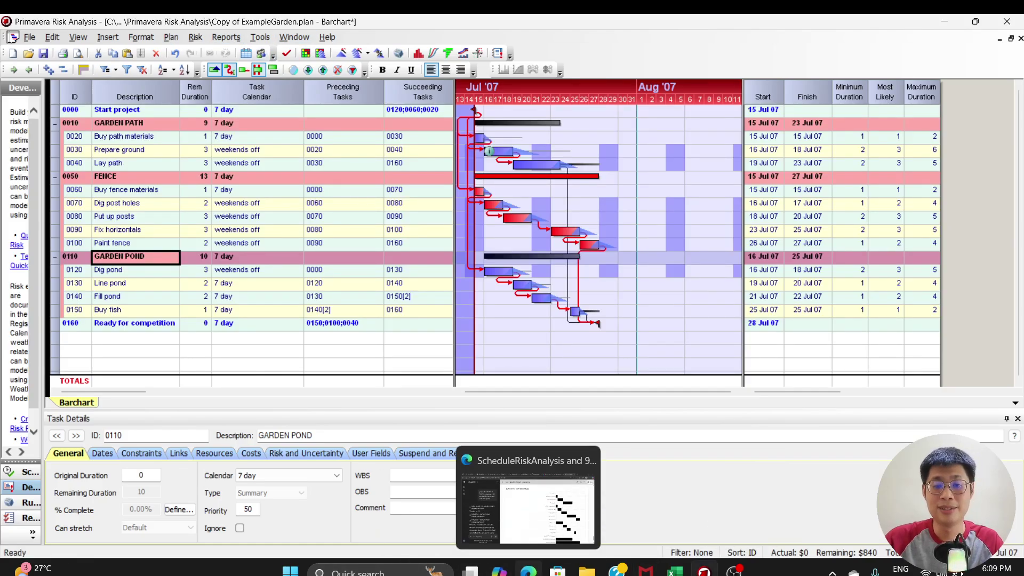
left_click(529, 509)
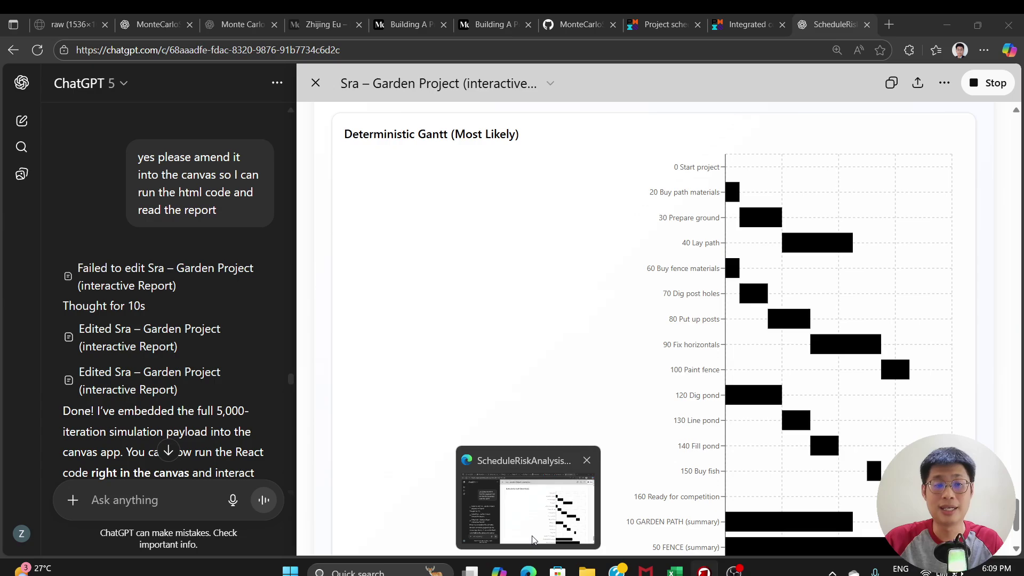
left_click(75, 26)
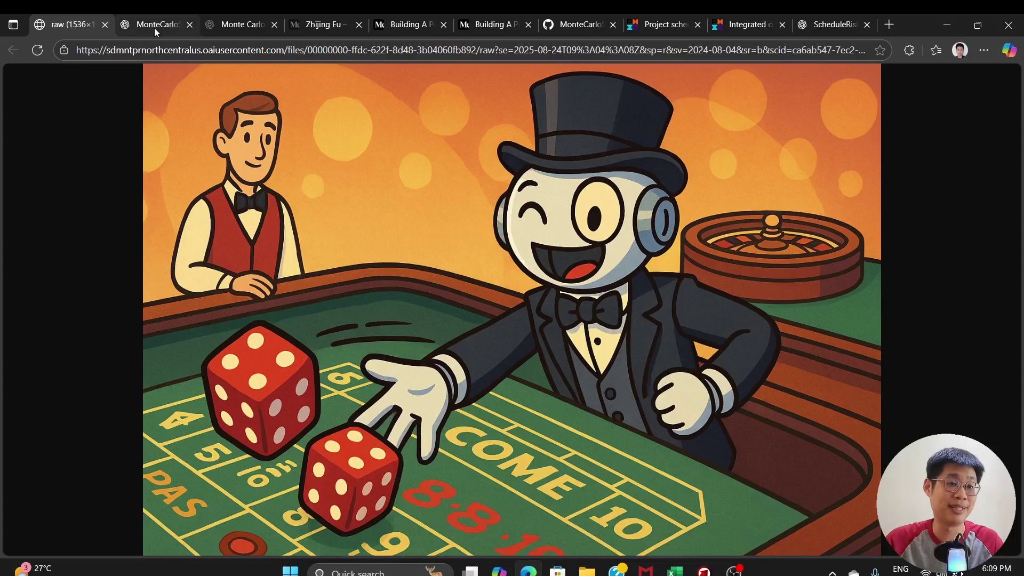
mouse_move(155, 27)
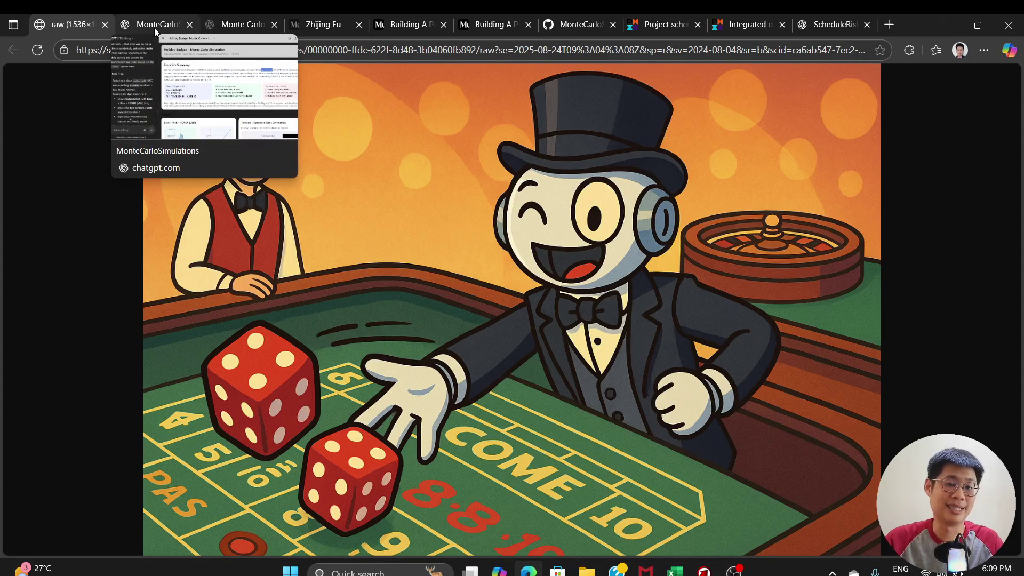
left_click(155, 28)
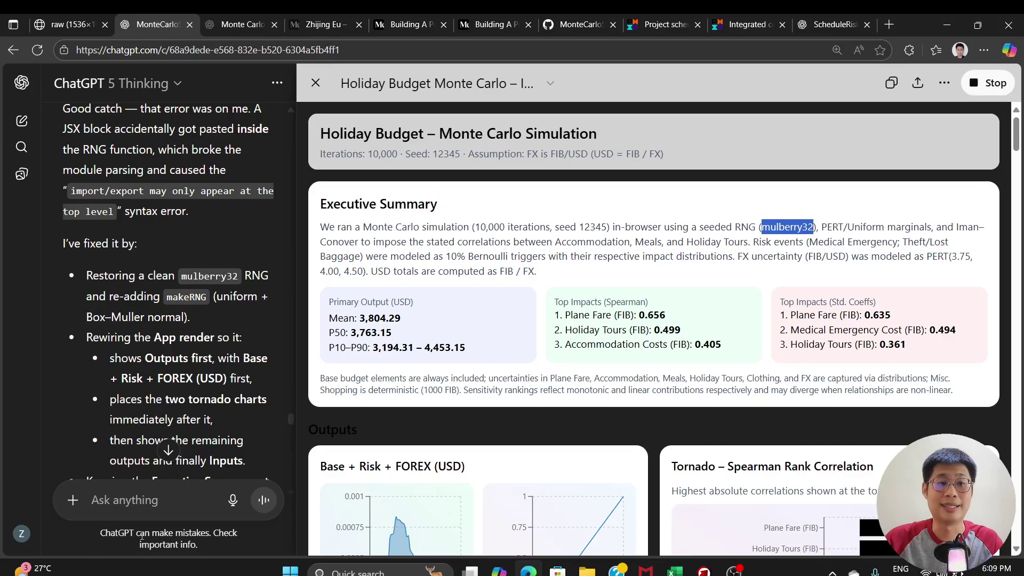
mouse_move(326, 28)
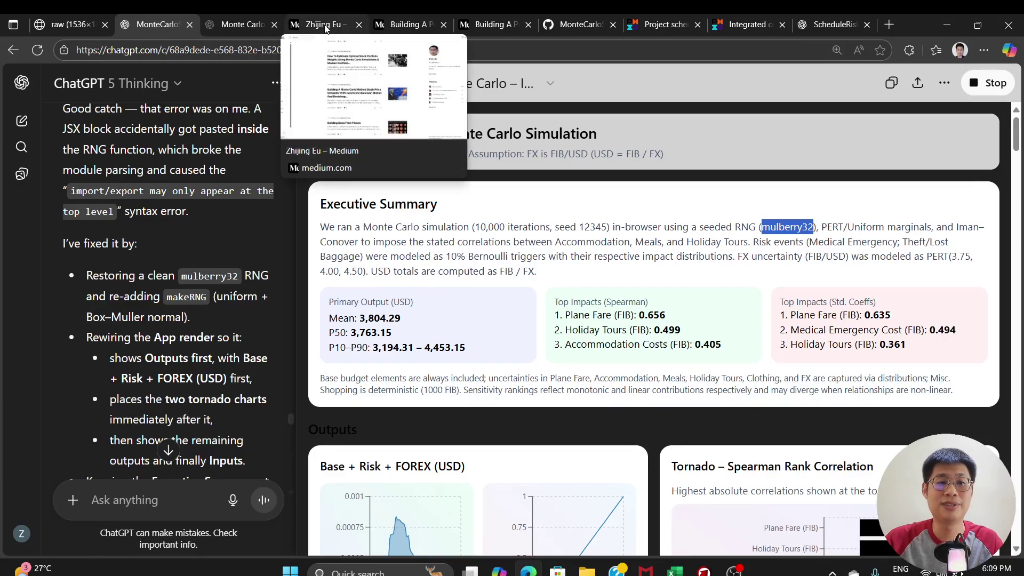
left_click(68, 27)
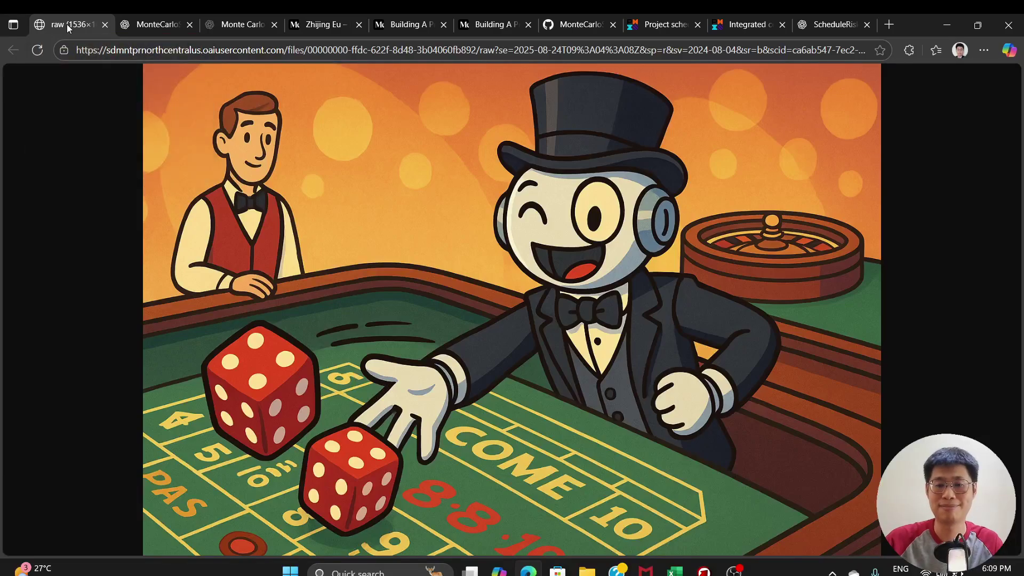